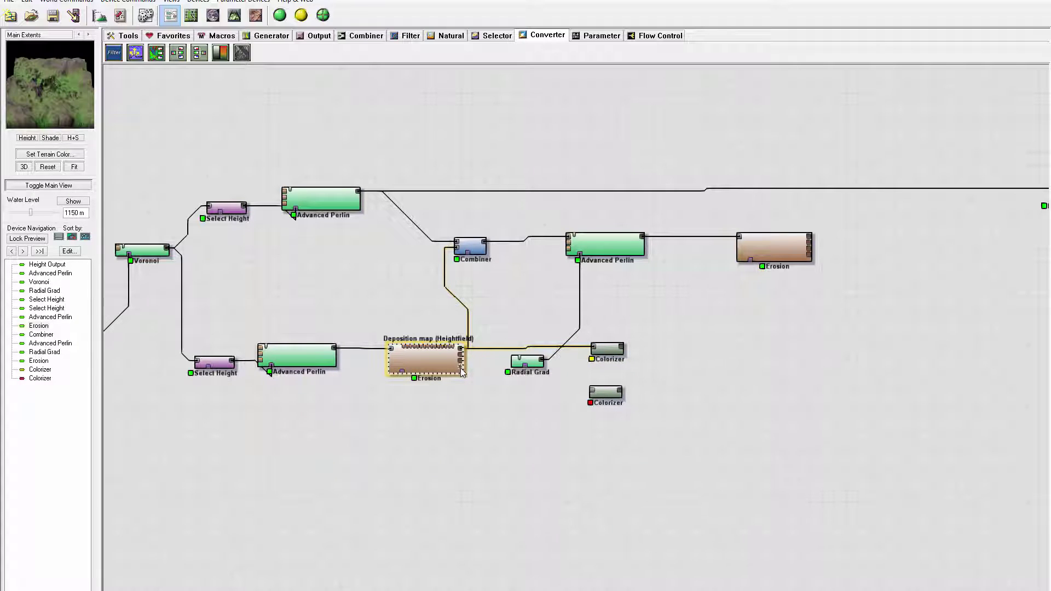
Step: Connect the lower Erosion's deposition map output to the unconnected Colorizer, and apply the Classic Mountains preset to the upper Colorizer
{"action": "left_click_drag", "start_coordinate": [462, 367], "coordinate": [608, 385]}
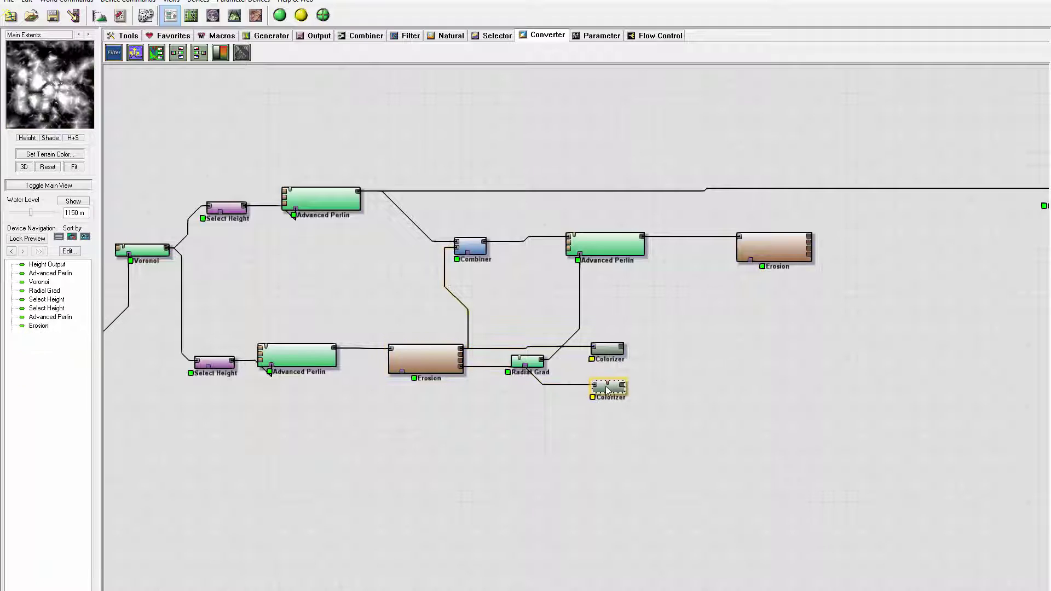
{"action": "left_click", "coordinate": [602, 349]}
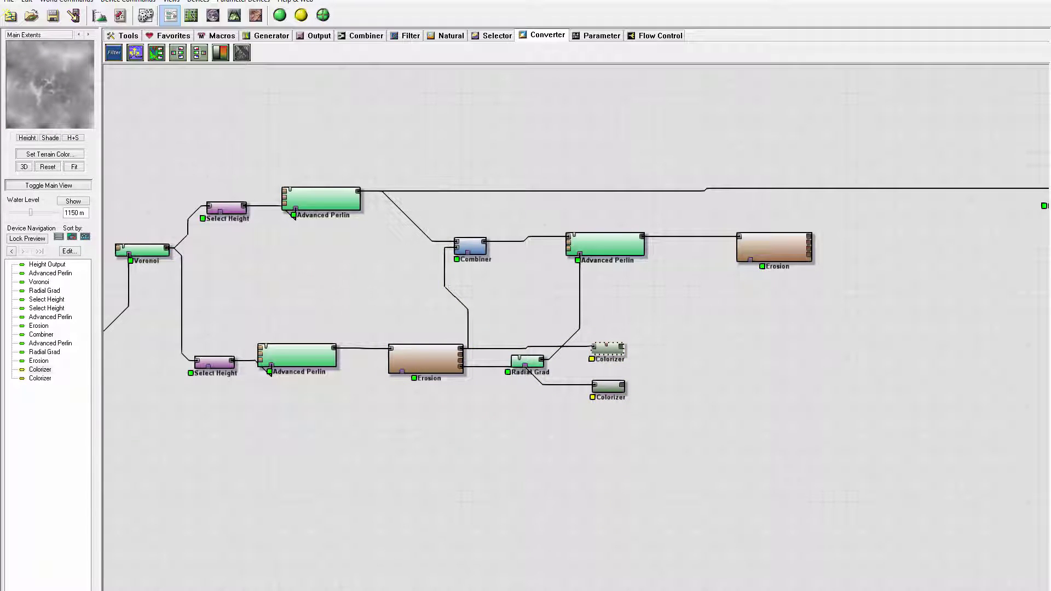
{"action": "double_click", "coordinate": [608, 350]}
{"action": "left_click", "coordinate": [442, 219]}
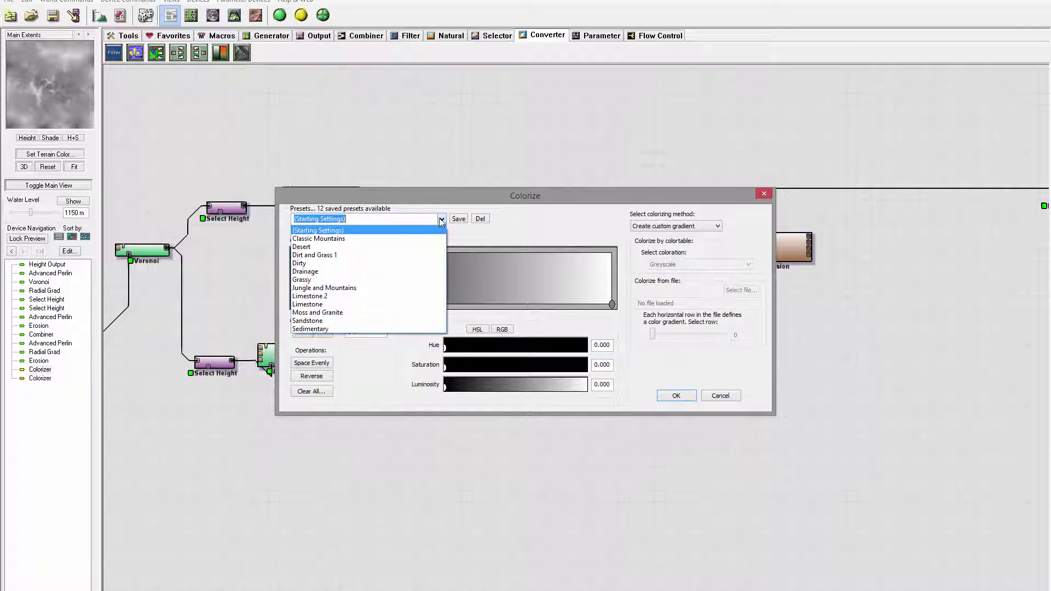
{"action": "left_click", "coordinate": [397, 239]}
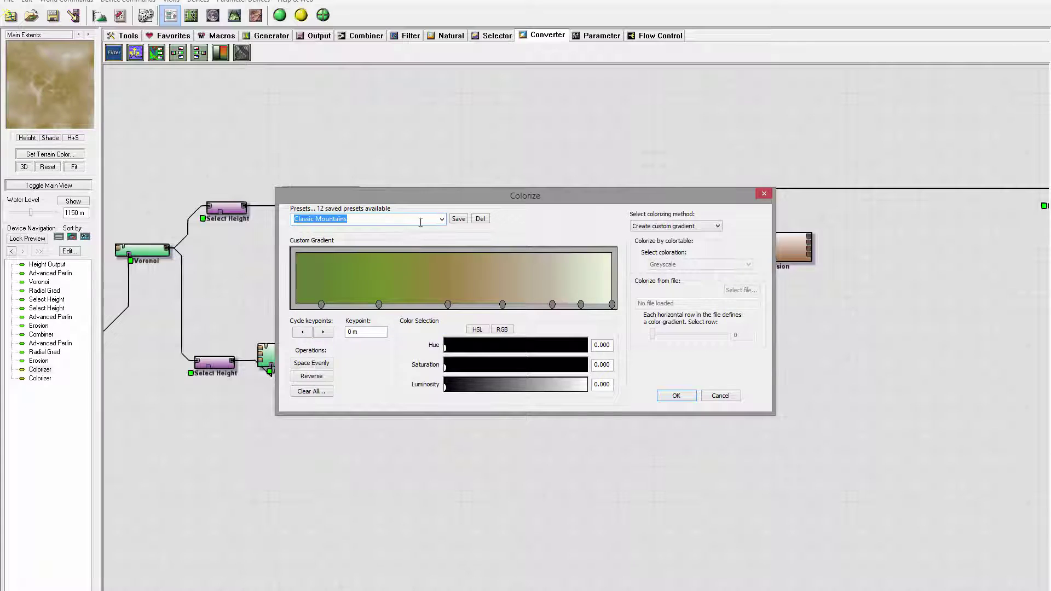
{"action": "left_click", "coordinate": [676, 396]}
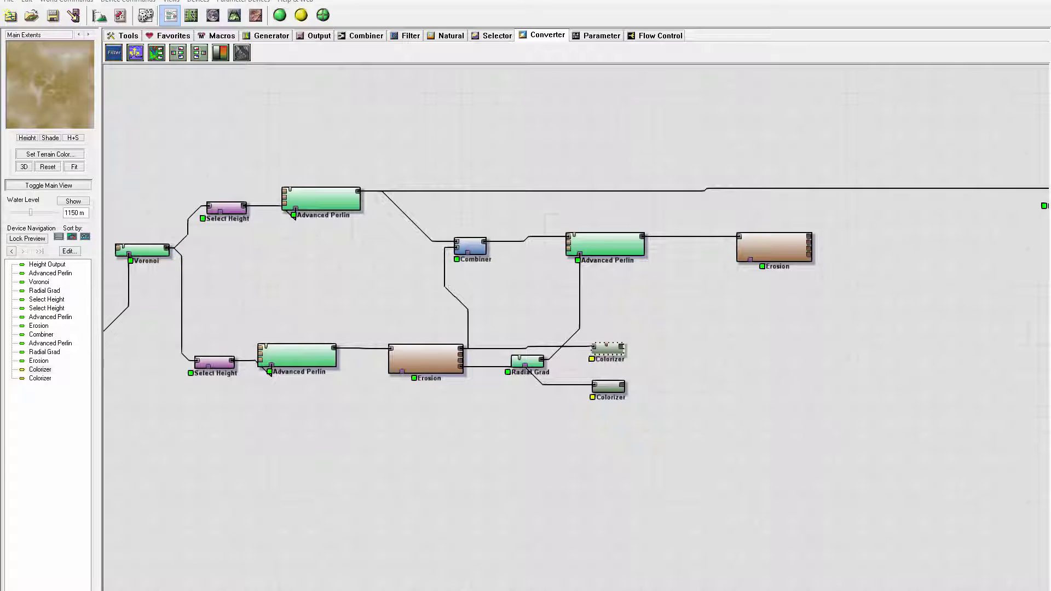
Step: Apply the Dirt and Grass 1 gradient preset to the lower Colorizer
{"action": "double_click", "coordinate": [608, 387]}
{"action": "left_click", "coordinate": [441, 220]}
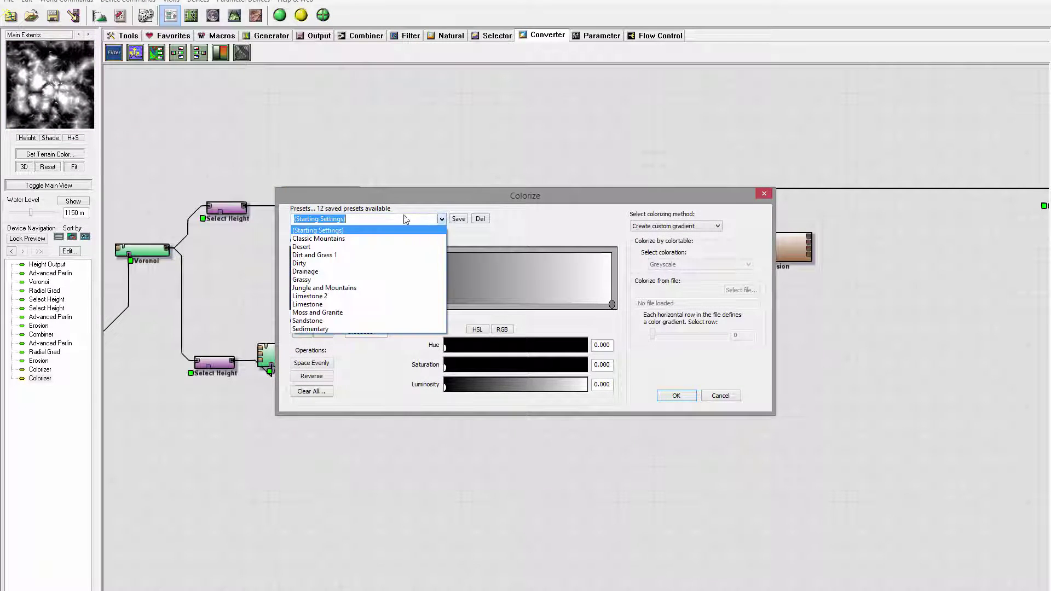
{"action": "left_click", "coordinate": [380, 254]}
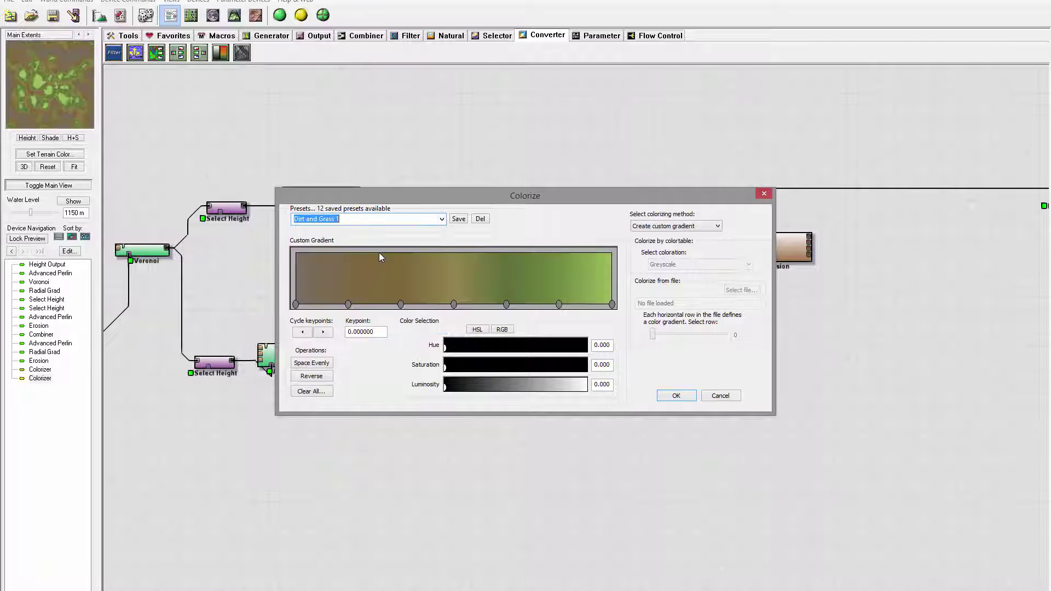
{"action": "left_click", "coordinate": [686, 398]}
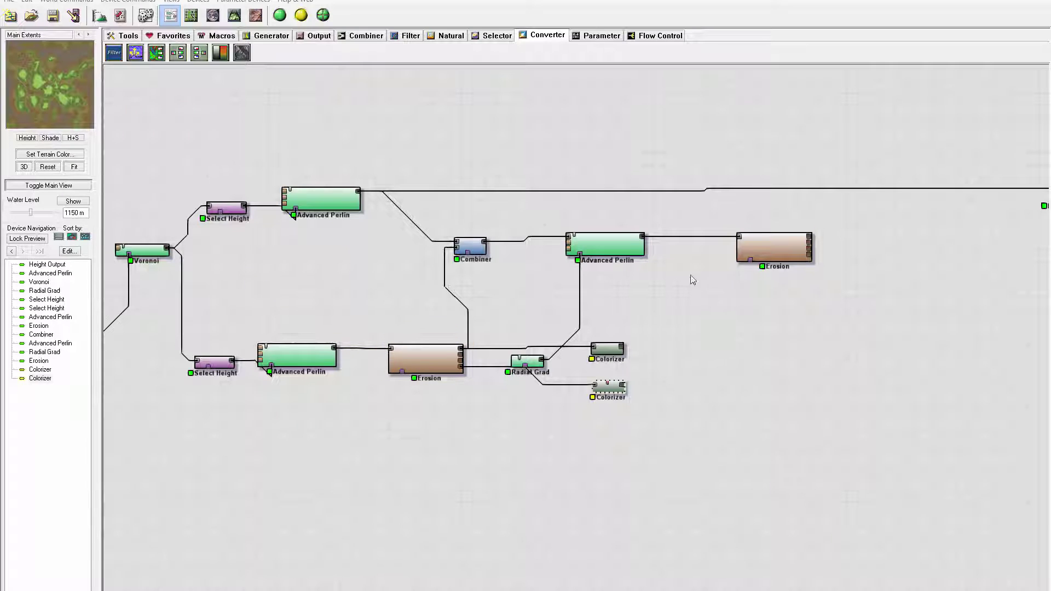
Step: Add a Combiner after the two Colorizers and feed both of their outputs into it
{"action": "left_click", "coordinate": [366, 36]}
{"action": "left_click", "coordinate": [157, 53]}
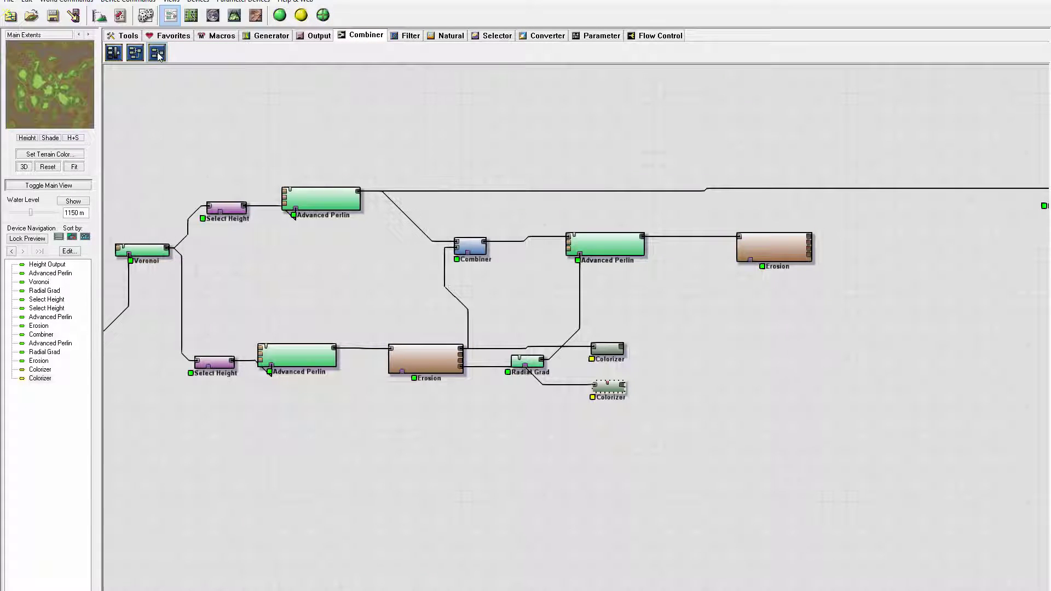
{"action": "left_click", "coordinate": [691, 368]}
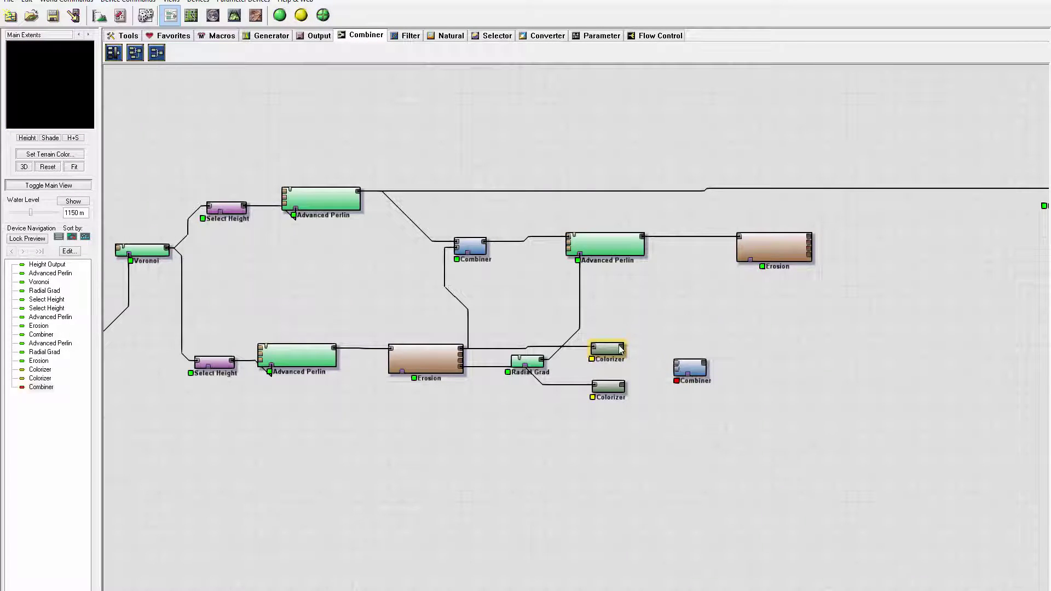
{"action": "left_click_drag", "start_coordinate": [622, 347], "coordinate": [702, 376]}
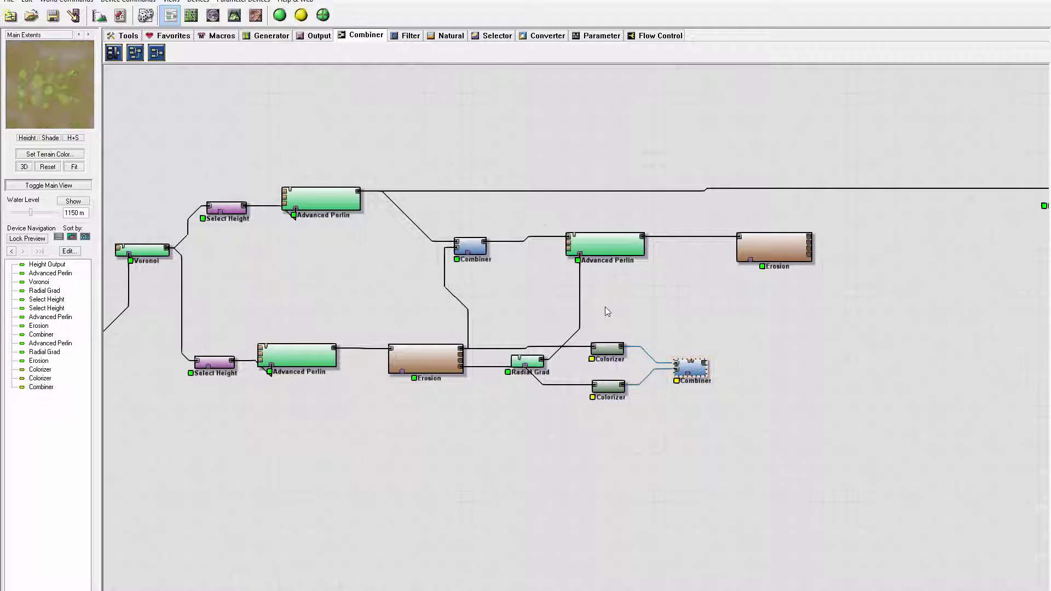
Step: Set the new Combiner's method to Screen with a strength of 1.0
{"action": "double_click", "coordinate": [698, 371]}
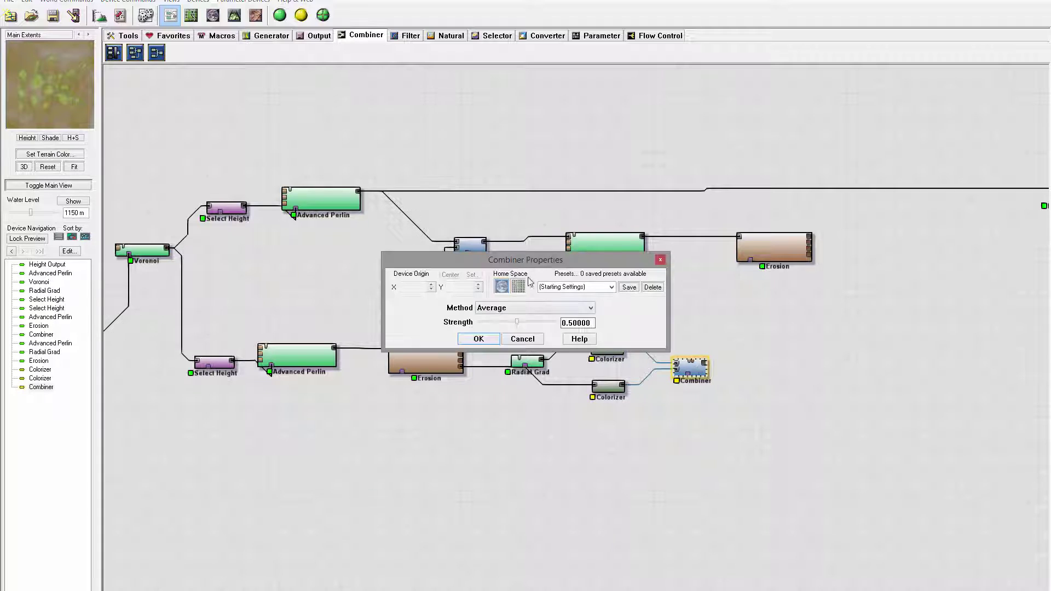
{"action": "left_click", "coordinate": [534, 308]}
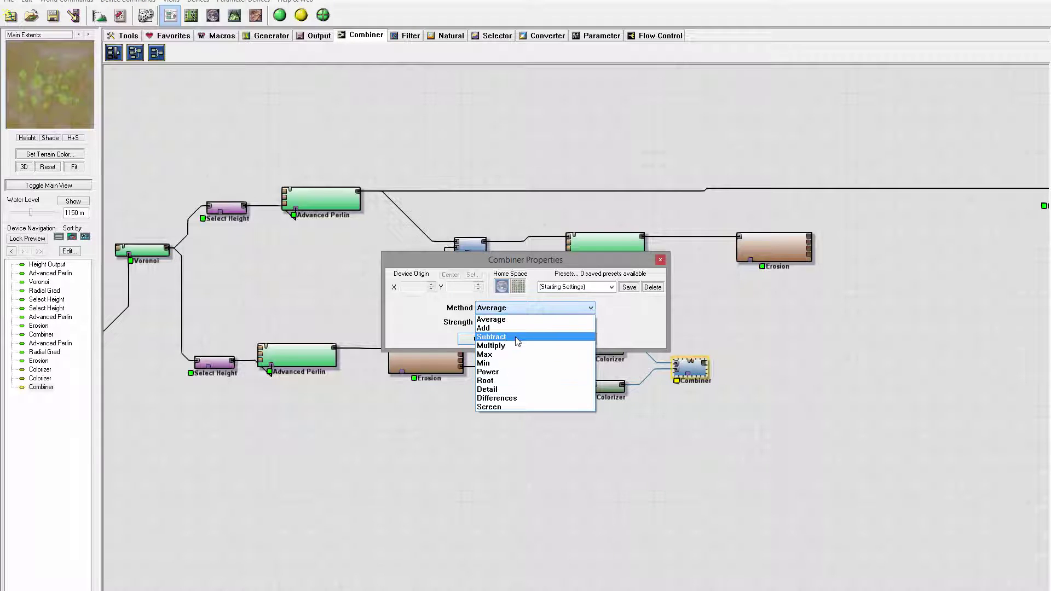
{"action": "left_click", "coordinate": [517, 405]}
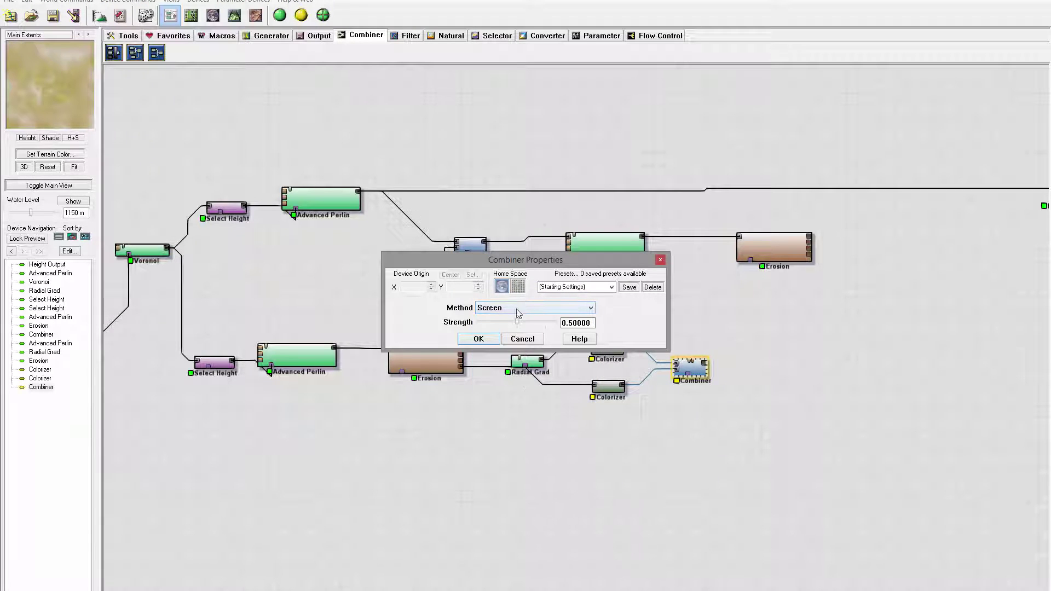
{"action": "left_click_drag", "start_coordinate": [516, 322], "coordinate": [609, 328]}
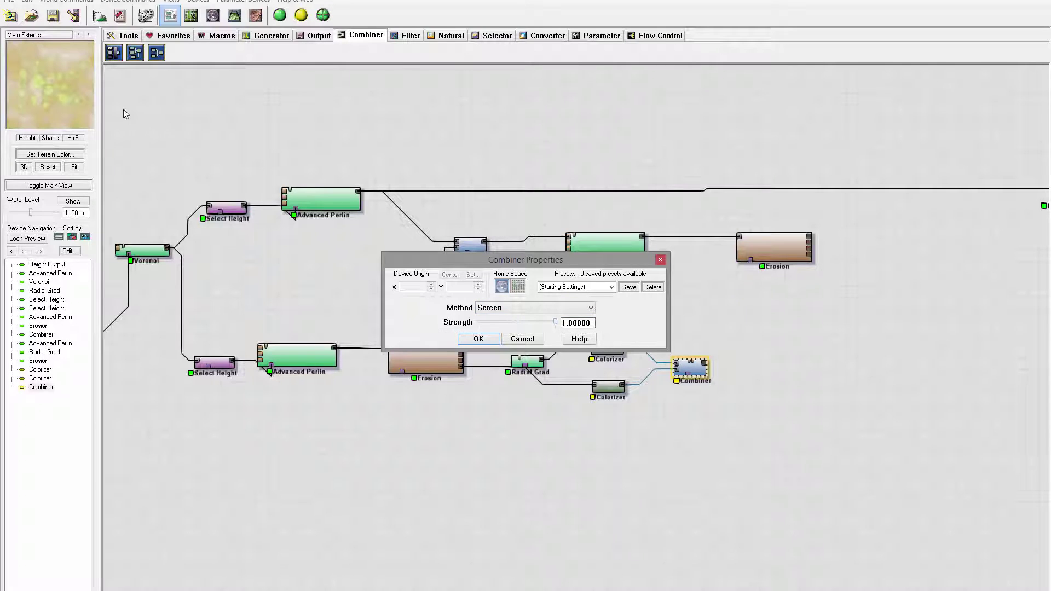
{"action": "left_click", "coordinate": [479, 339]}
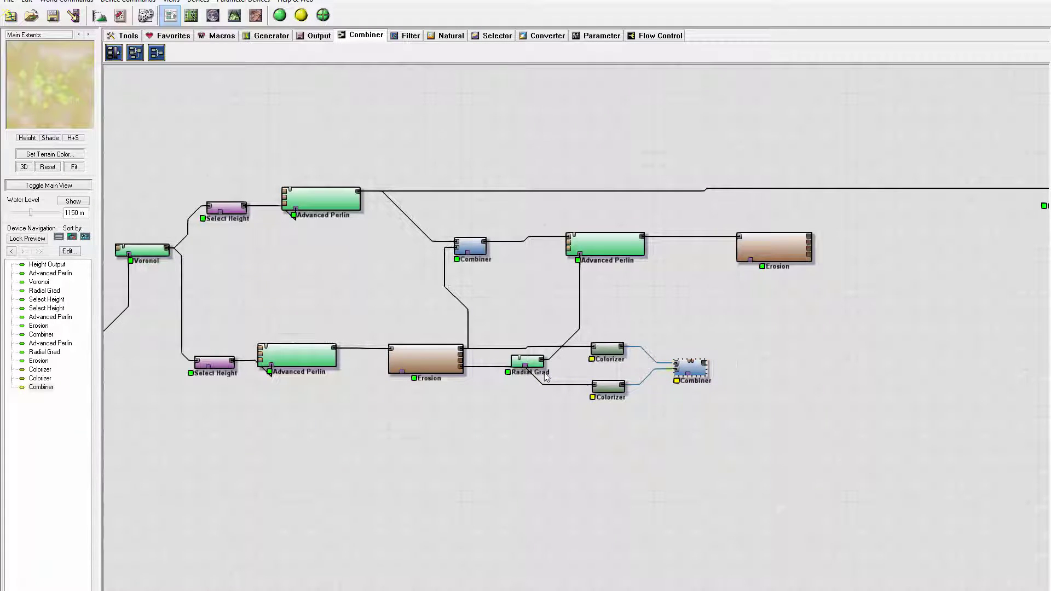
Step: Connect the lower Erosion's deposition map to the mask input of the colour Combiner and reposition the Combiner beyond the Colorizers
{"action": "left_click", "coordinate": [425, 360]}
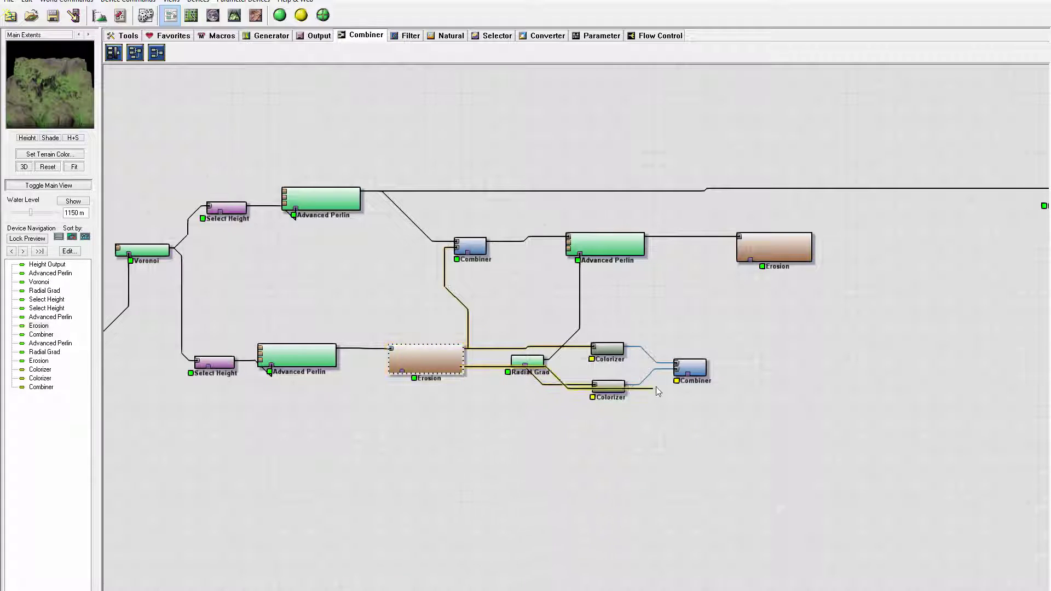
{"action": "left_click_drag", "start_coordinate": [656, 390], "coordinate": [688, 379]}
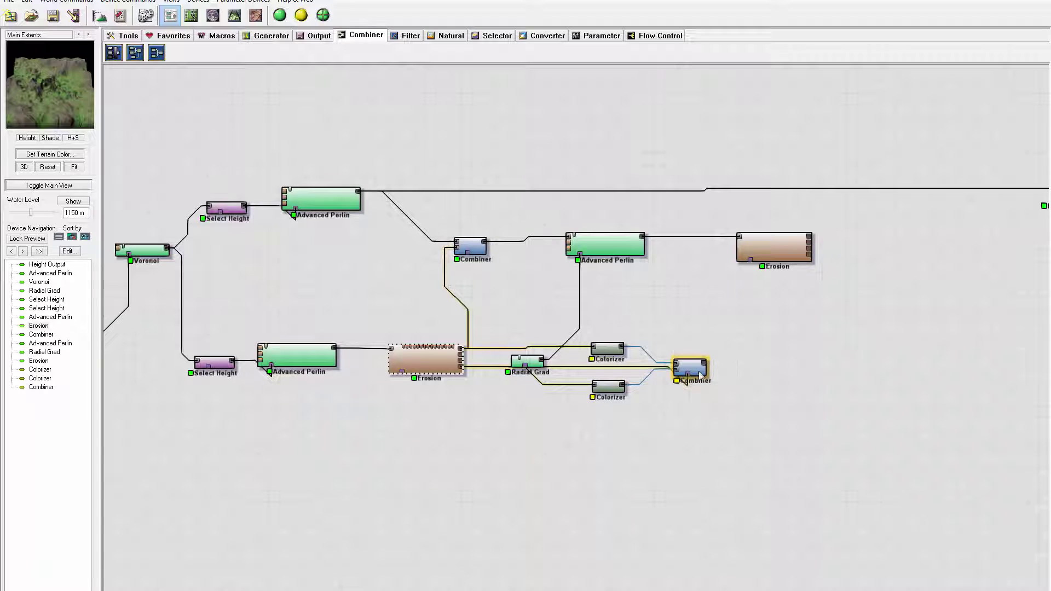
{"action": "left_click", "coordinate": [696, 375]}
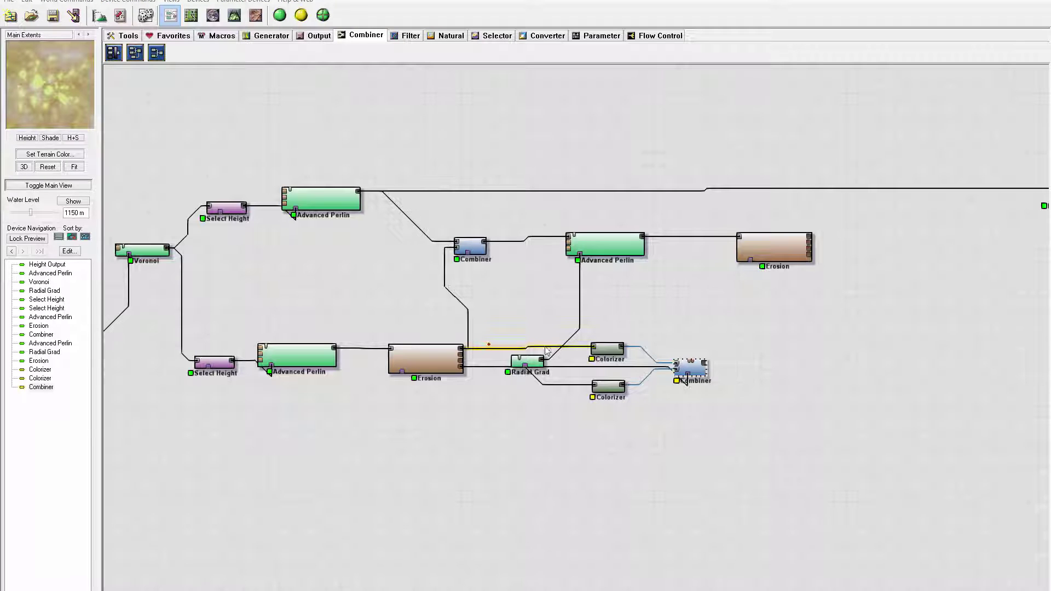
{"action": "left_click_drag", "start_coordinate": [705, 383], "coordinate": [721, 368]}
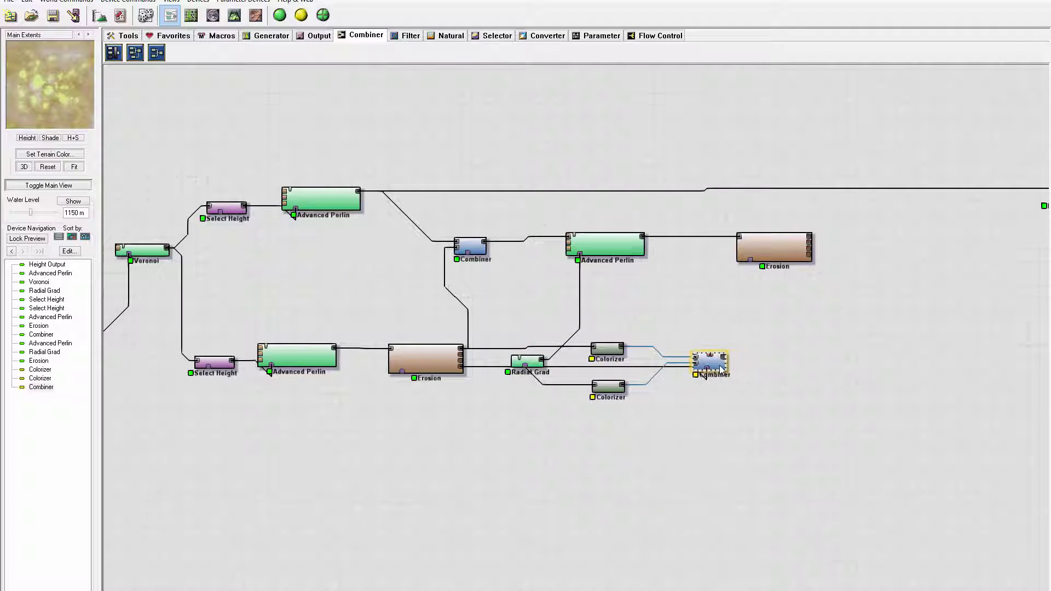
{"action": "right_click_drag", "start_coordinate": [797, 343], "coordinate": [649, 339]}
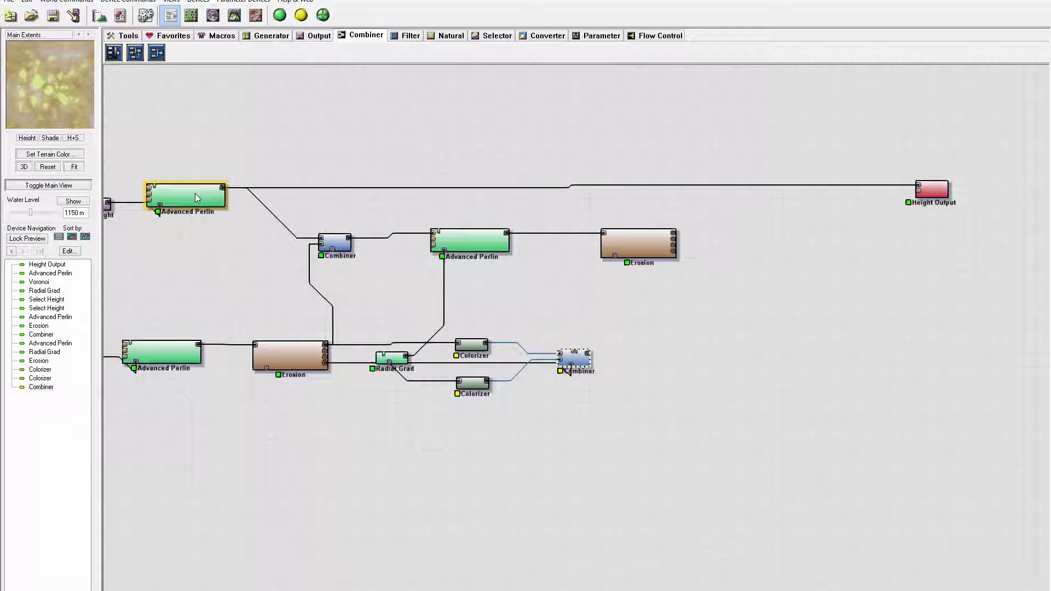
{"action": "left_click_drag", "start_coordinate": [581, 362], "coordinate": [585, 368]}
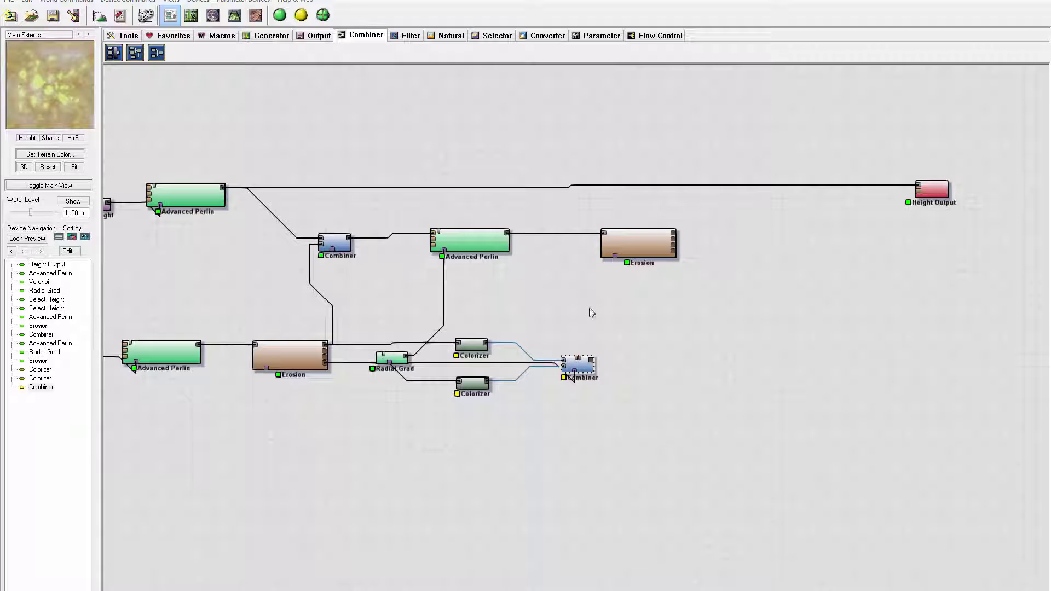
Step: Duplicate the upper Colorizer, place the copy above the colour Combiner, and feed it the upper Advanced Perlin's primary output
{"action": "left_click", "coordinate": [473, 351]}
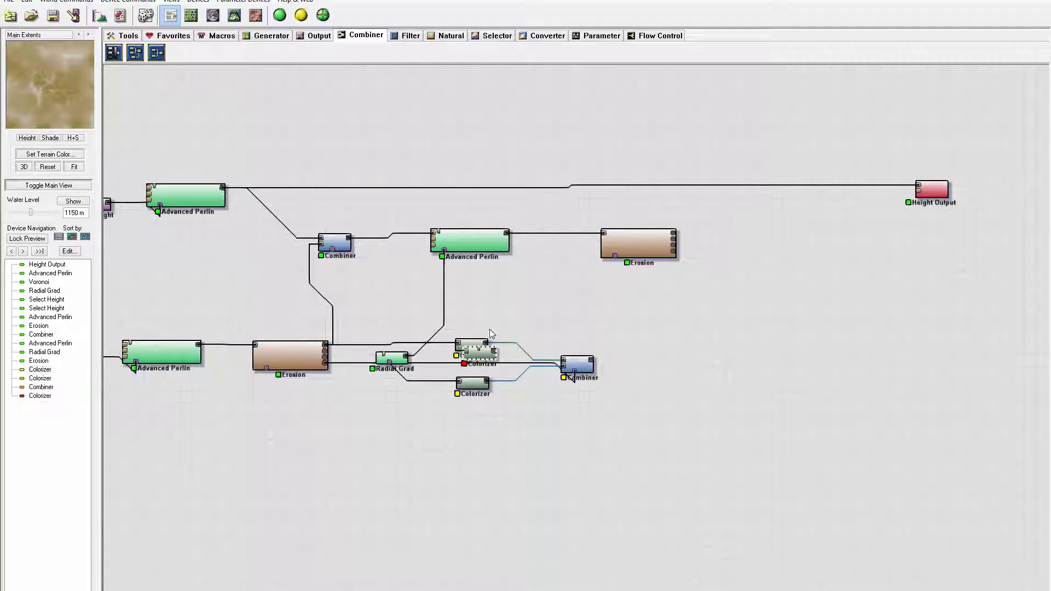
{"action": "key", "text": "ctrl+c"}
{"action": "key", "text": "ctrl+v"}
{"action": "left_click_drag", "start_coordinate": [574, 325], "coordinate": [570, 321]}
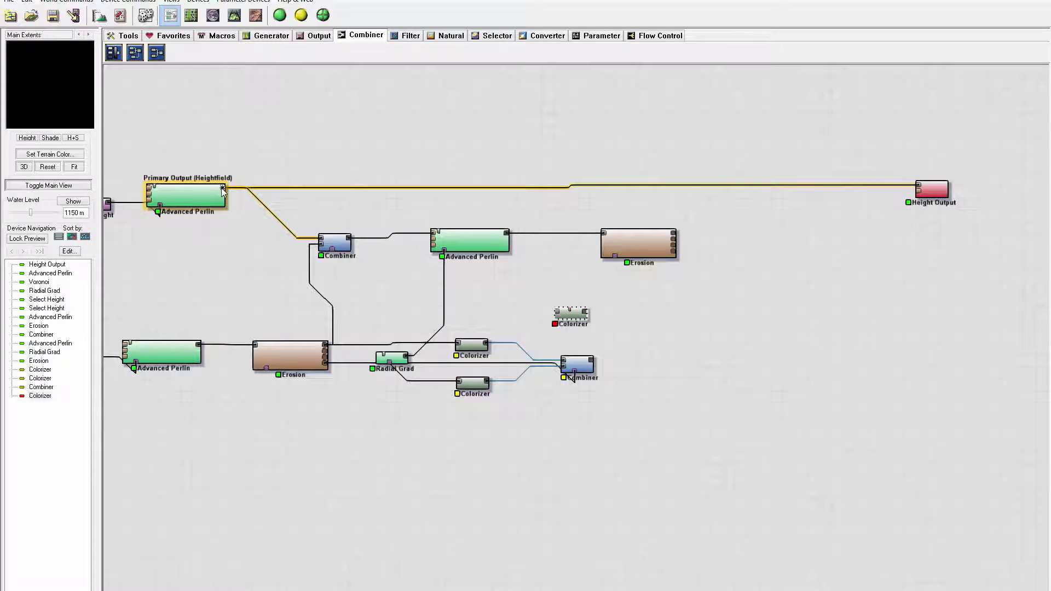
{"action": "left_click_drag", "start_coordinate": [222, 190], "coordinate": [573, 318]}
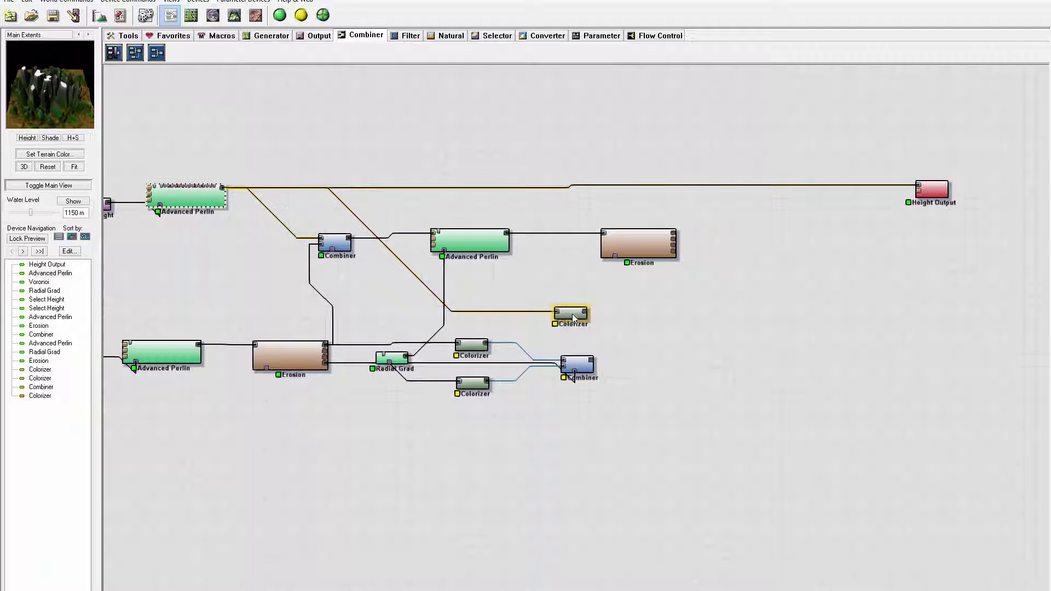
{"action": "left_click", "coordinate": [573, 317]}
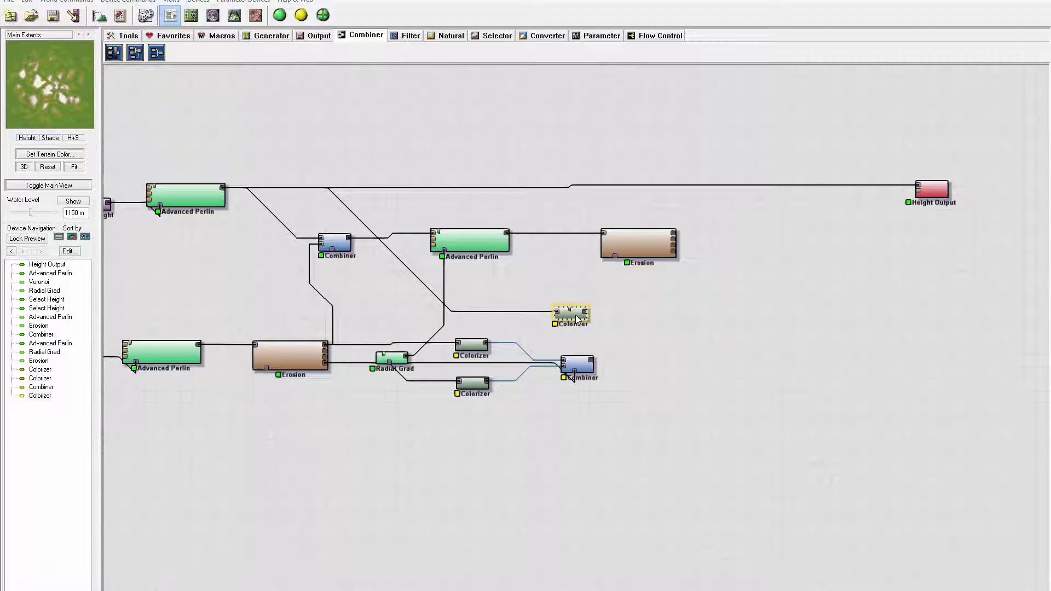
Step: Set the copied Colorizer's first gradient keypoint to hue 0.490, saturation 0.061, luminosity 0.293, and its second to 0.525, 0.251, 0.179
{"action": "double_click", "coordinate": [577, 319]}
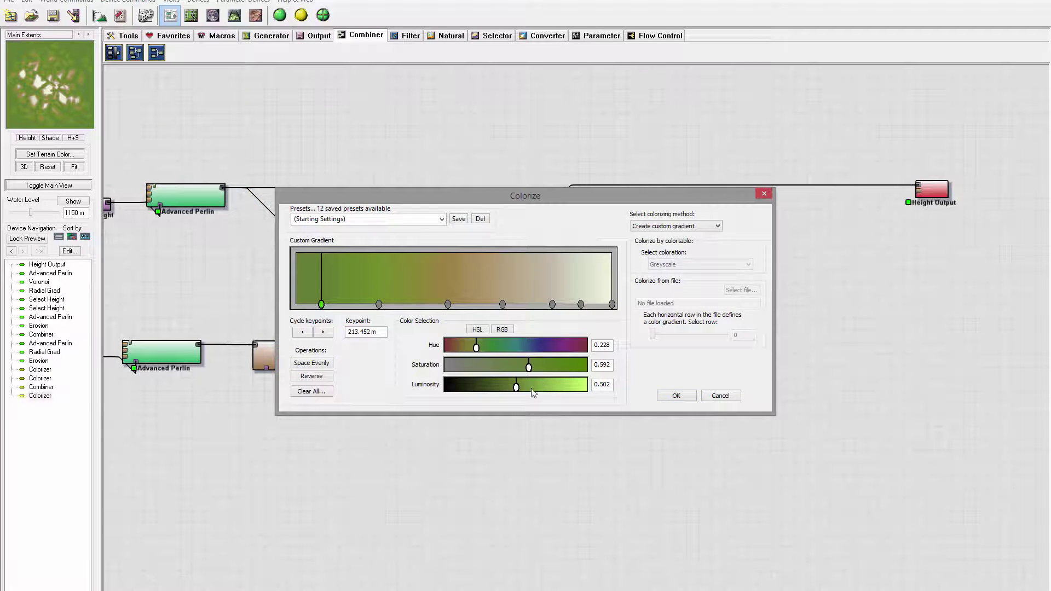
{"action": "left_click_drag", "start_coordinate": [528, 367], "coordinate": [515, 347]}
{"action": "left_click_drag", "start_coordinate": [516, 387], "coordinate": [487, 387]}
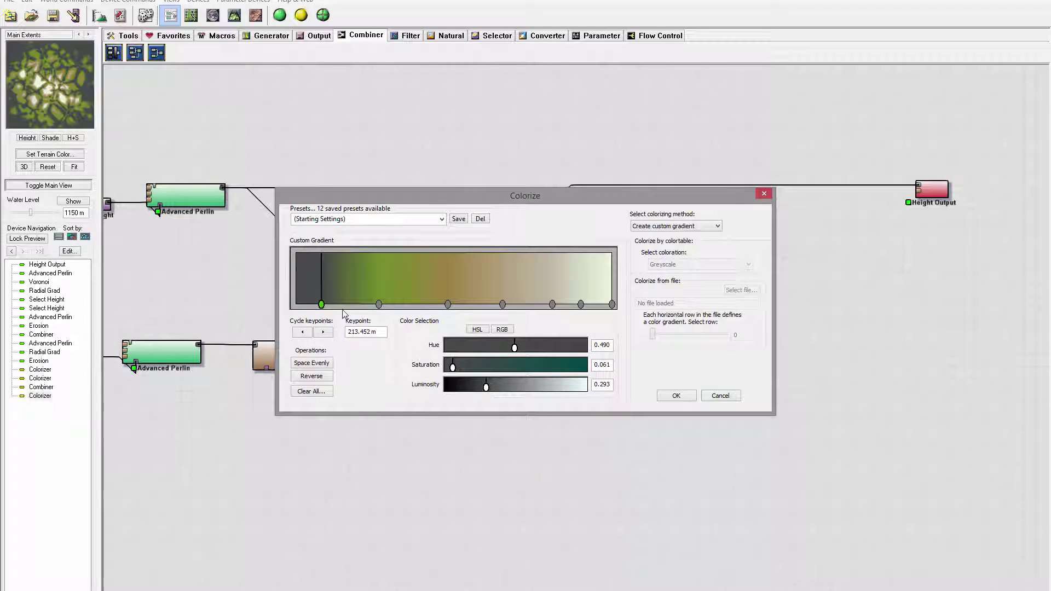
{"action": "left_click", "coordinate": [379, 304]}
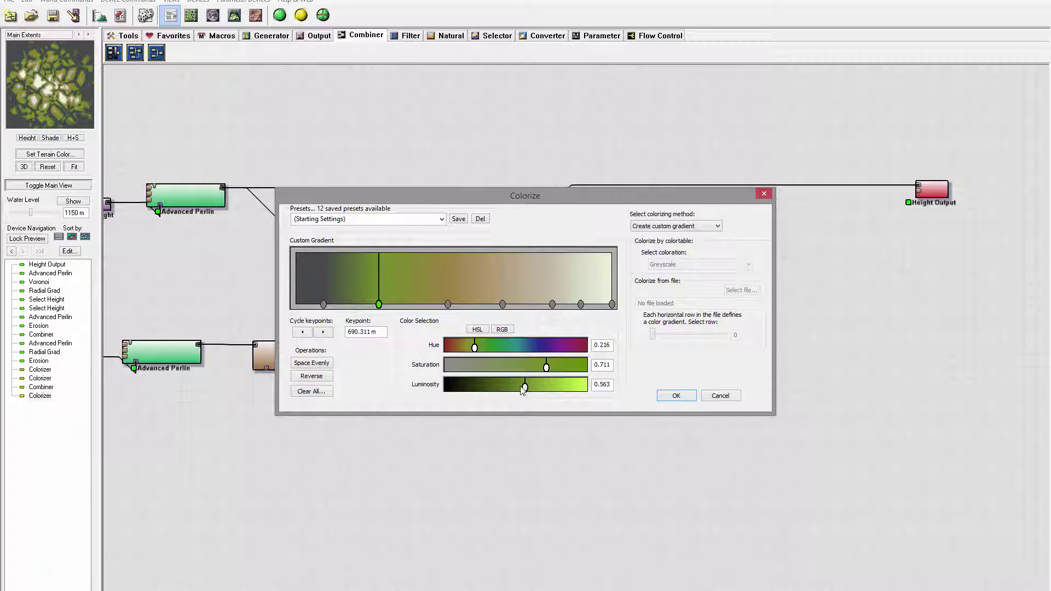
{"action": "left_click_drag", "start_coordinate": [525, 387], "coordinate": [470, 387]}
{"action": "mouse_move", "coordinate": [475, 349]}
{"action": "left_mouse_down"}
{"action": "mouse_move", "coordinate": [524, 348]}
{"action": "mouse_move", "coordinate": [480, 368]}
{"action": "left_mouse_up"}
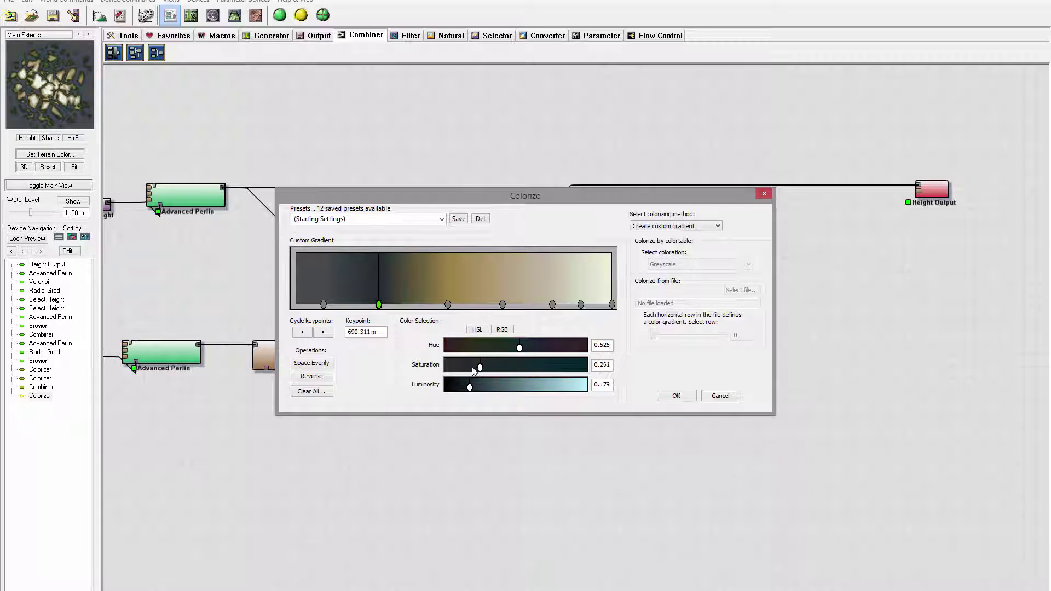
Step: Mute the third gradient keypoint to saturation 0.084 and luminosity 0.614
{"action": "left_click", "coordinate": [448, 304]}
{"action": "left_click_drag", "start_coordinate": [523, 368], "coordinate": [456, 368]}
{"action": "left_click_drag", "start_coordinate": [532, 387], "coordinate": [531, 387]}
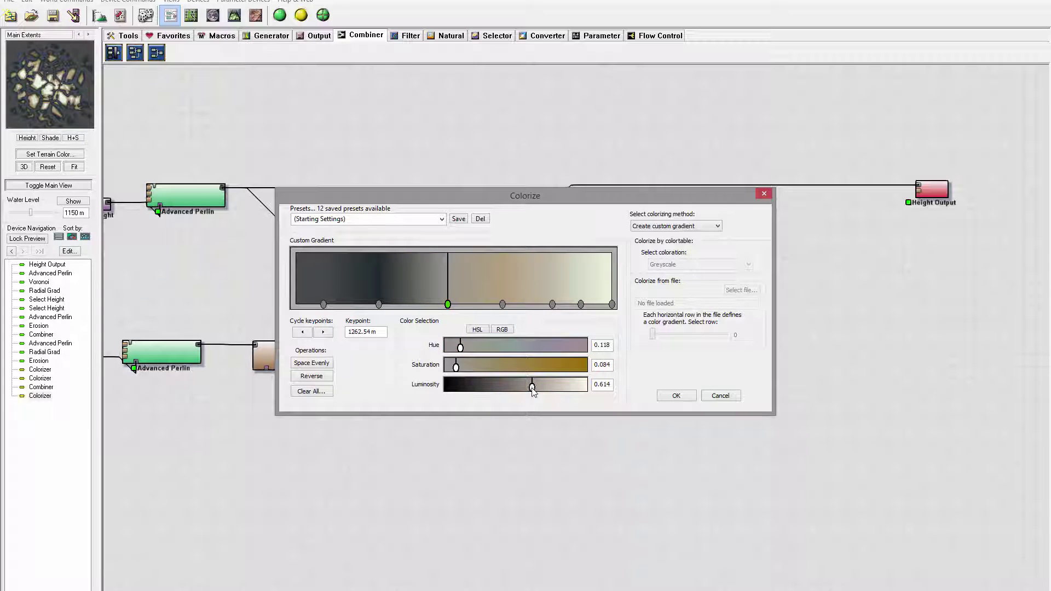
Step: Darken the fourth gradient keypoint to saturation 0.228 and luminosity 0.171, move it to 1371.54 m, and shift the third keypoint slightly lower
{"action": "left_click", "coordinate": [502, 304]}
{"action": "left_click_drag", "start_coordinate": [548, 387], "coordinate": [478, 385]}
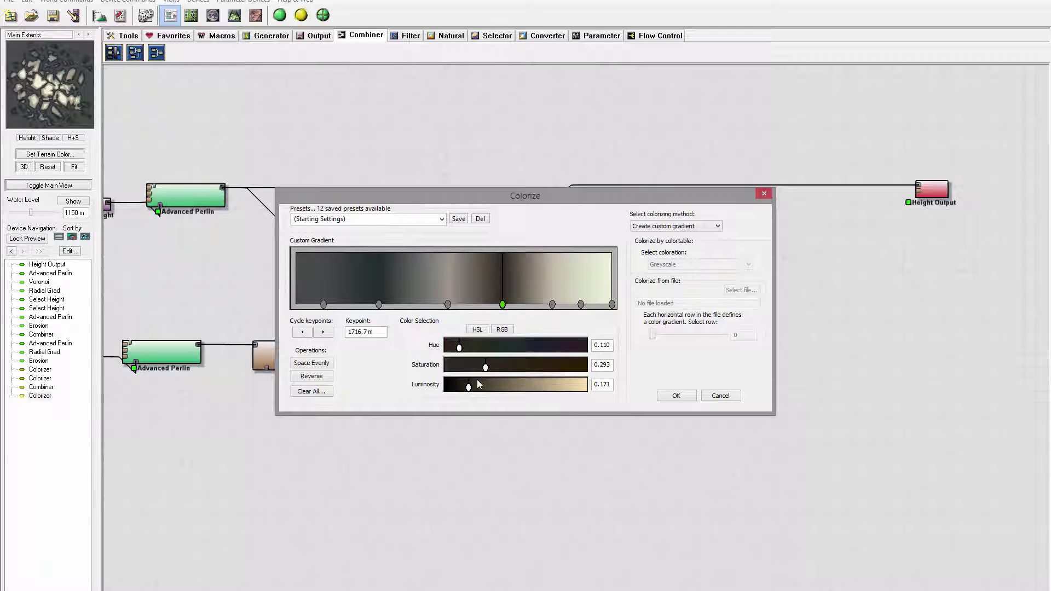
{"action": "left_click_drag", "start_coordinate": [502, 304], "coordinate": [461, 305]}
{"action": "left_click", "coordinate": [471, 304]}
{"action": "left_click_drag", "start_coordinate": [487, 368], "coordinate": [478, 371]}
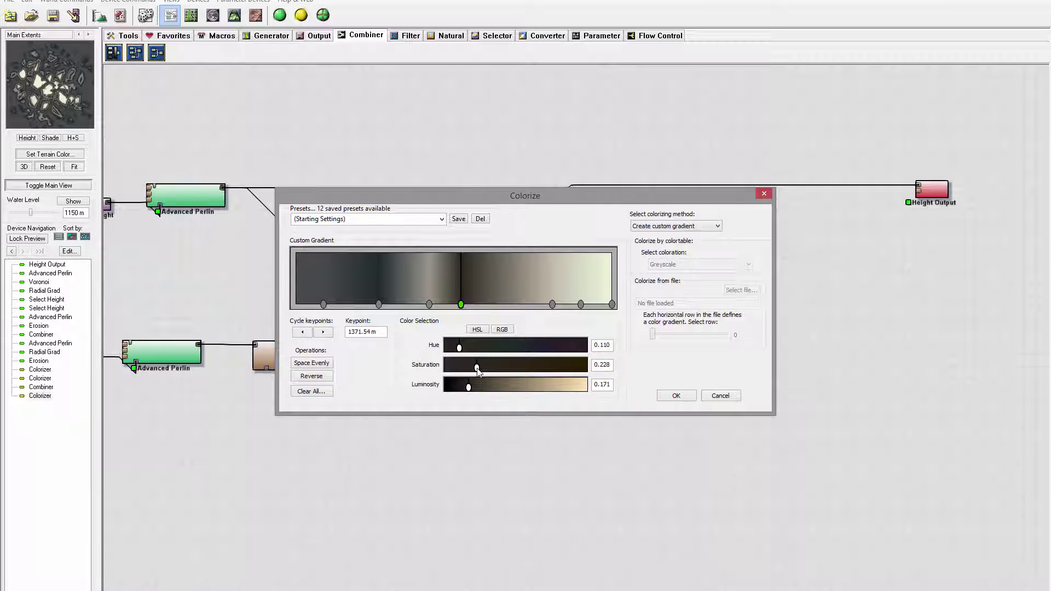
Step: Darken the fifth and sixth gradient keypoints to muted tones and shift both to lower heights, the sixth to 2252.6 m
{"action": "left_click", "coordinate": [552, 304]}
{"action": "left_click_drag", "start_coordinate": [552, 304], "coordinate": [531, 304]}
{"action": "left_click_drag", "start_coordinate": [539, 386], "coordinate": [450, 366]}
{"action": "left_click", "coordinate": [581, 304]}
{"action": "left_click_drag", "start_coordinate": [581, 304], "coordinate": [567, 304]}
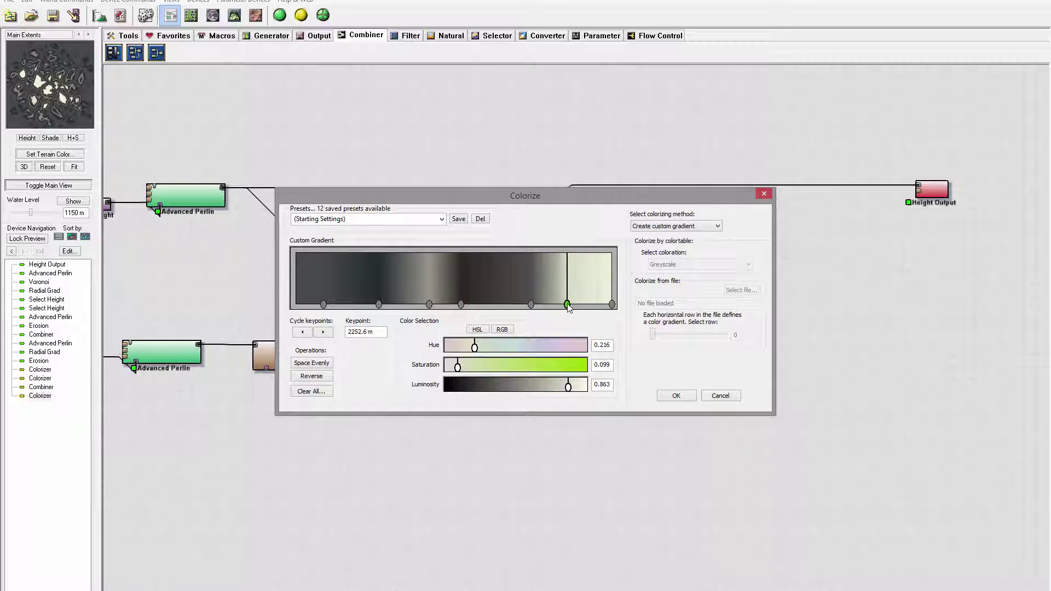
{"action": "left_click_drag", "start_coordinate": [569, 387], "coordinate": [427, 369]}
Step: Recolour the last gradient keypoint to hue 0.513, saturation 0.000 and luminosity 0.221
{"action": "left_click", "coordinate": [612, 304]}
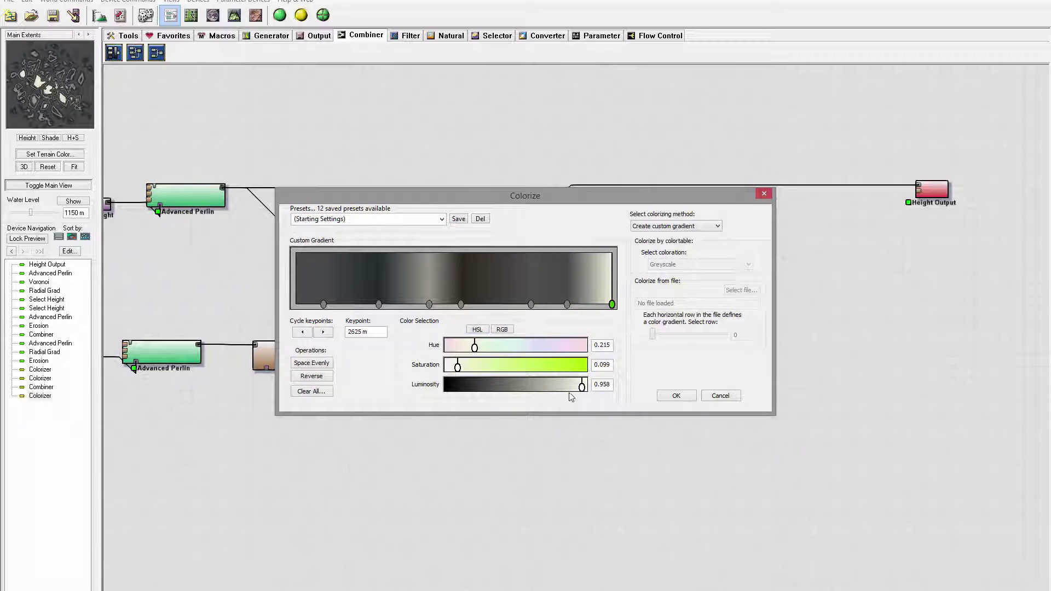
{"action": "left_click_drag", "start_coordinate": [582, 387], "coordinate": [518, 346]}
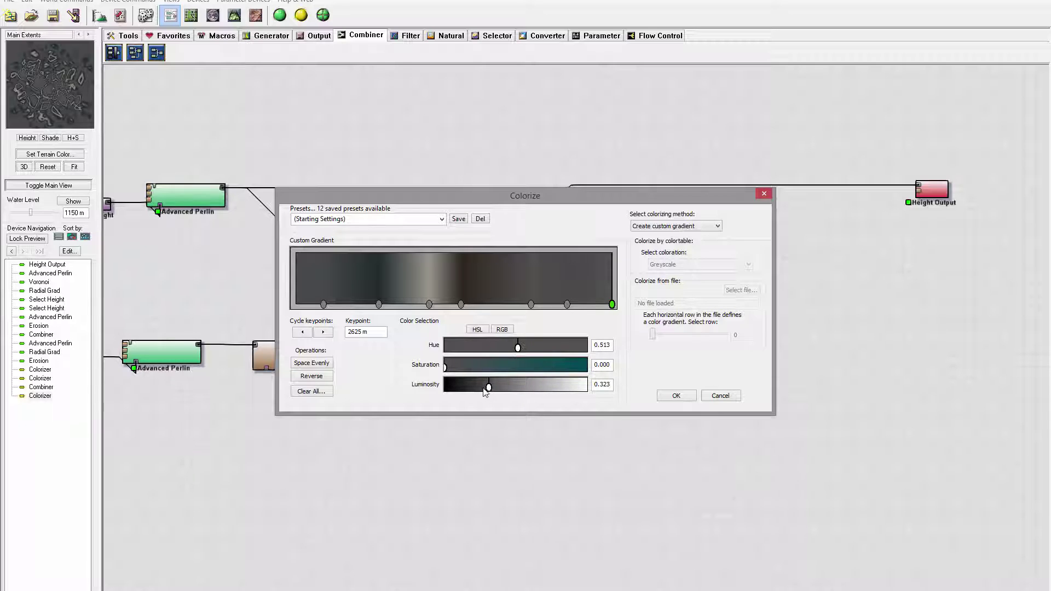
{"action": "left_click_drag", "start_coordinate": [489, 387], "coordinate": [476, 387]}
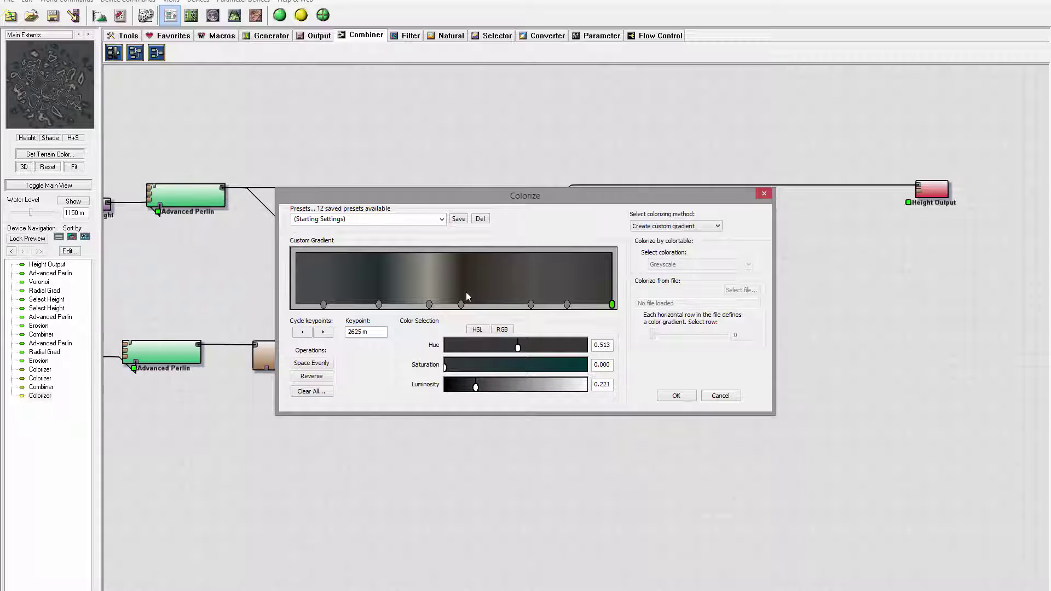
Step: Shift the second to fourth keypoints higher, the third to 1149.01 m, and recolour the third to hue 0.612, saturation 0.046, luminosity 0.281
{"action": "left_click_drag", "start_coordinate": [459, 304], "coordinate": [445, 304]}
{"action": "left_click_drag", "start_coordinate": [378, 304], "coordinate": [463, 304]}
{"action": "left_click", "coordinate": [434, 304]}
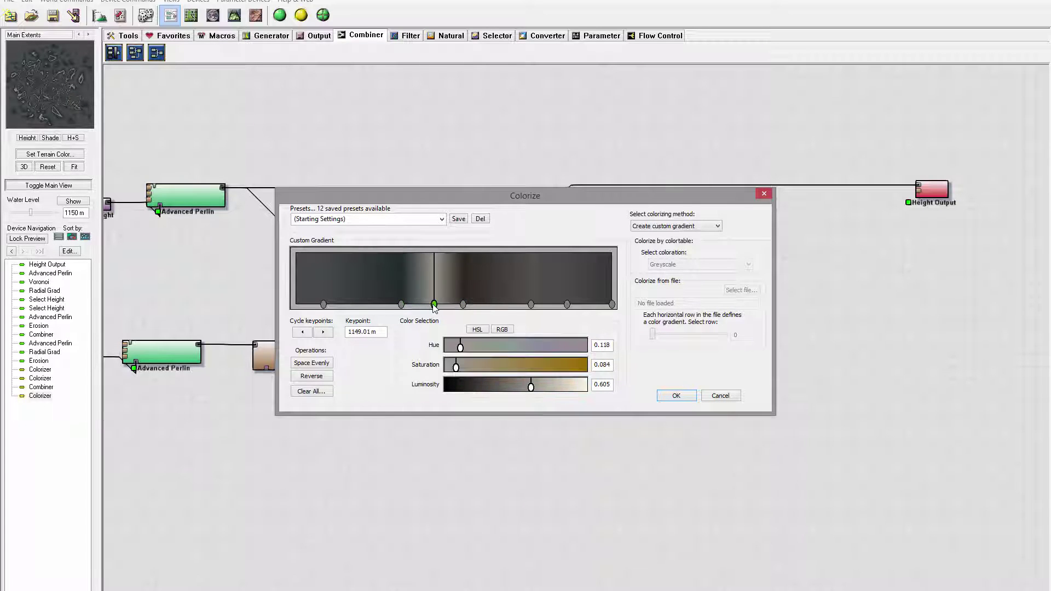
{"action": "left_click_drag", "start_coordinate": [449, 369], "coordinate": [532, 349]}
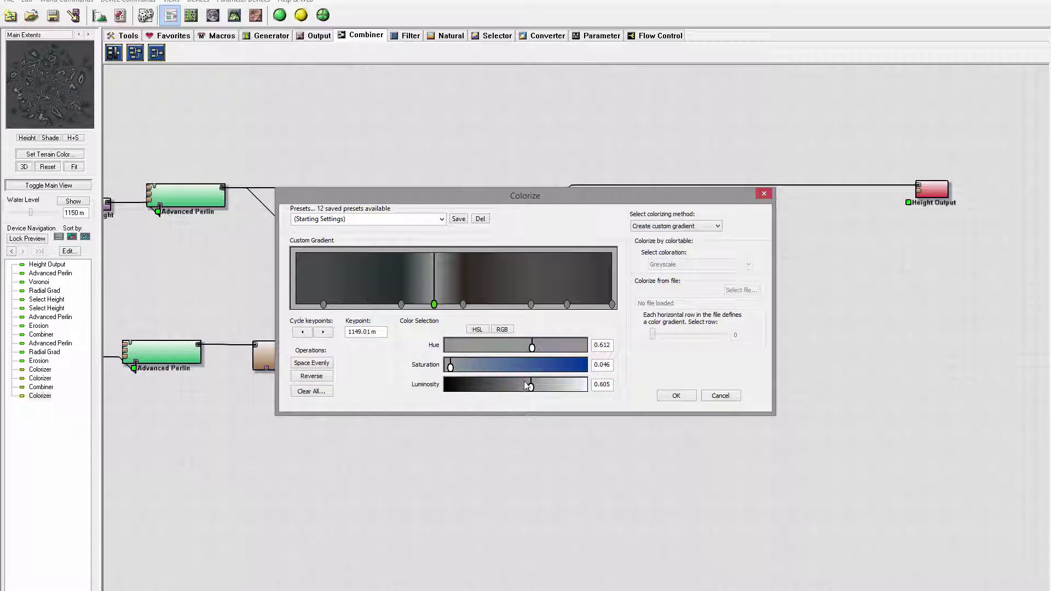
{"action": "left_click_drag", "start_coordinate": [531, 387], "coordinate": [487, 390]}
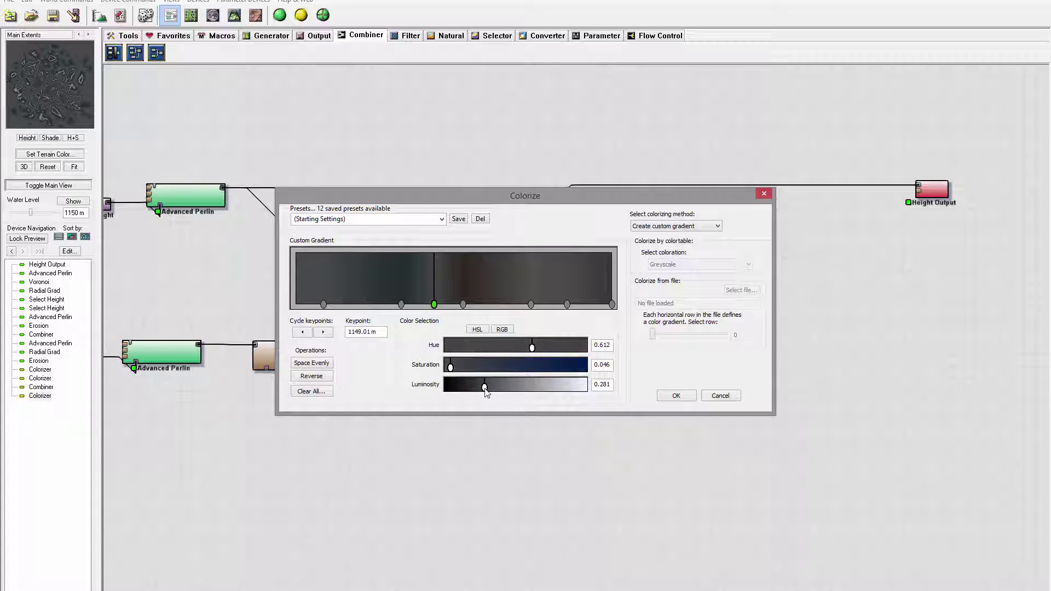
{"action": "left_click", "coordinate": [676, 395]}
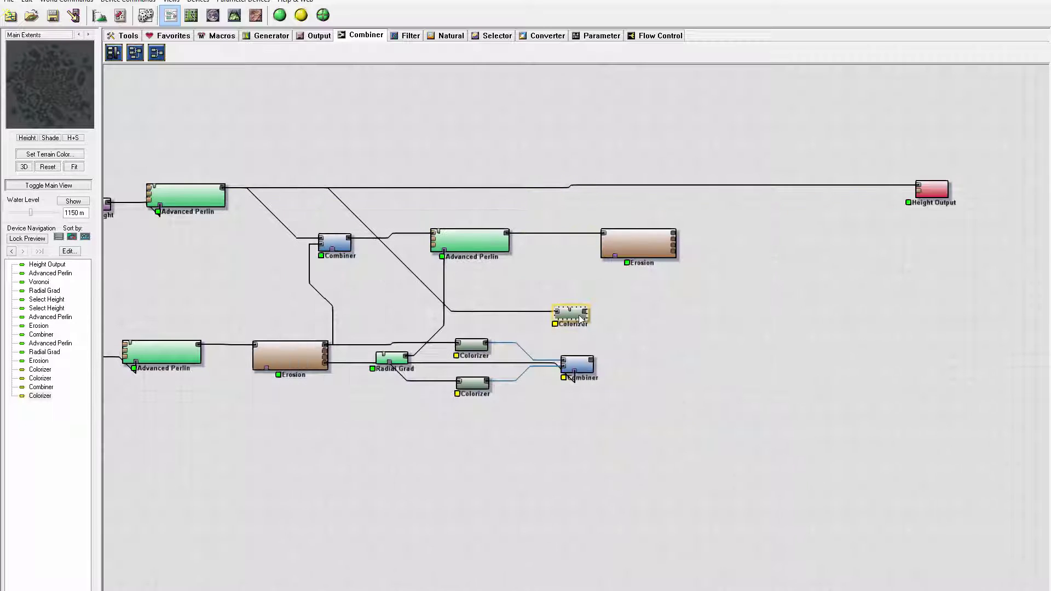
Step: Add a new Combiner beside the copied Colorizer and feed it from that Colorizer and the existing colour Combiner
{"action": "mouse_move", "coordinate": [582, 319]}
{"action": "left_mouse_down"}
{"action": "mouse_move", "coordinate": [607, 324]}
{"action": "mouse_move", "coordinate": [586, 320]}
{"action": "left_mouse_up"}
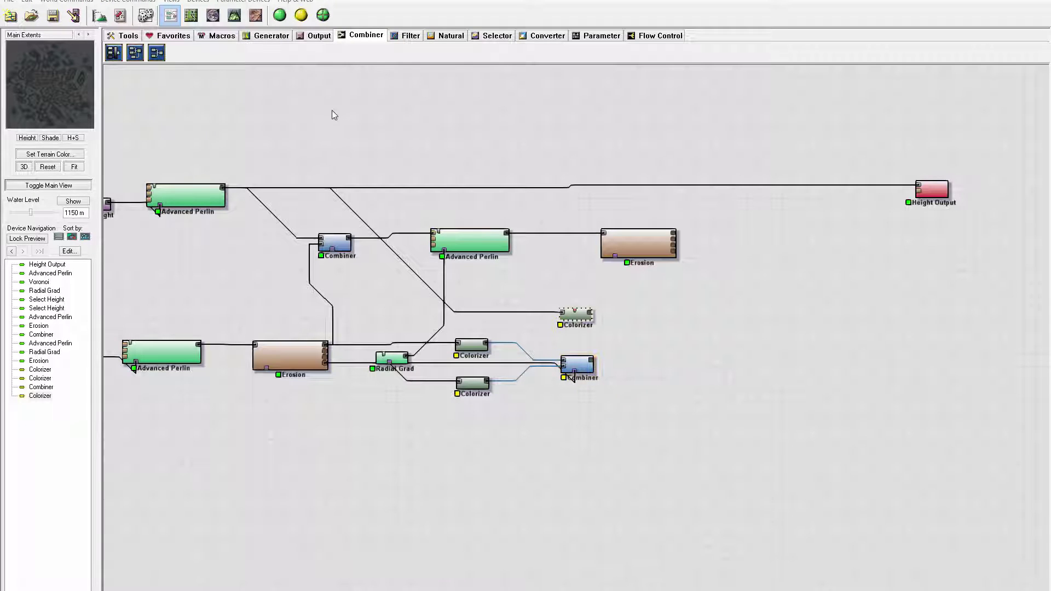
{"action": "left_click_drag", "start_coordinate": [157, 52], "coordinate": [624, 337]}
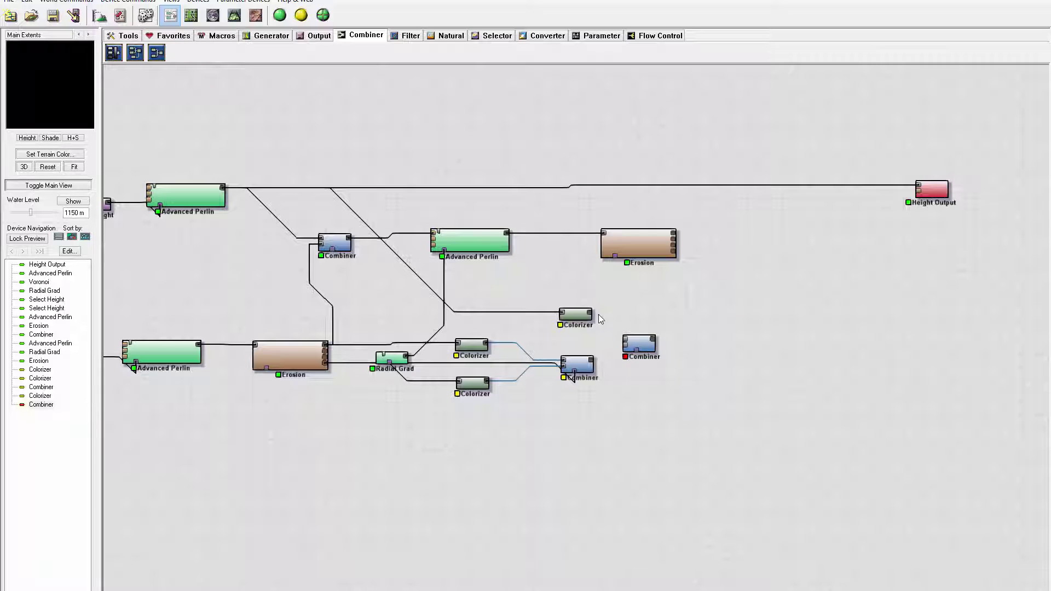
{"action": "left_click_drag", "start_coordinate": [591, 313], "coordinate": [634, 349]}
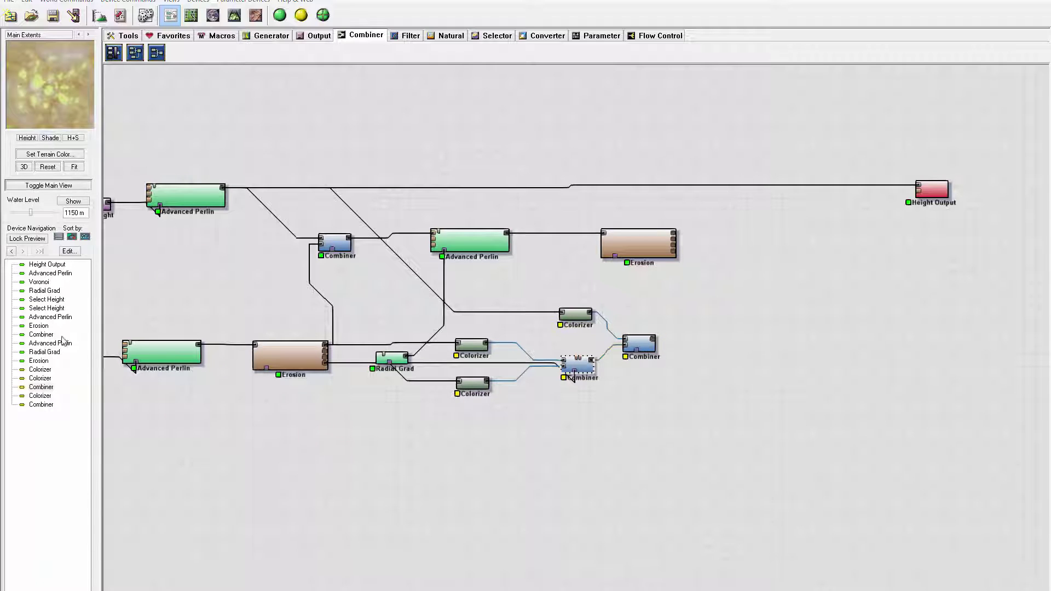
Step: Try the Root method on the new Combiner and raise its combination strength
{"action": "double_click", "coordinate": [635, 345]}
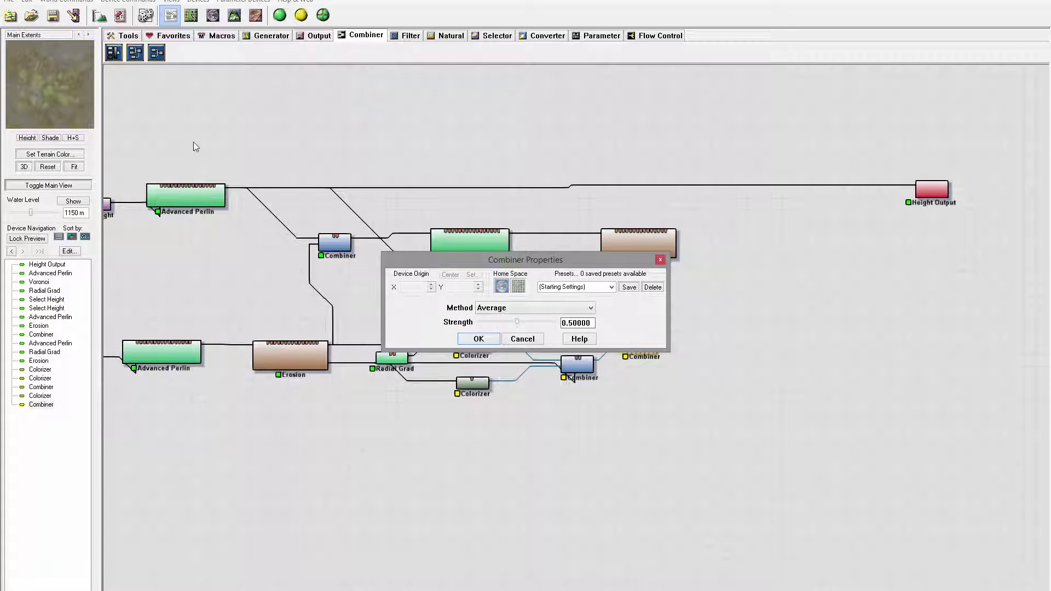
{"action": "left_click", "coordinate": [537, 308]}
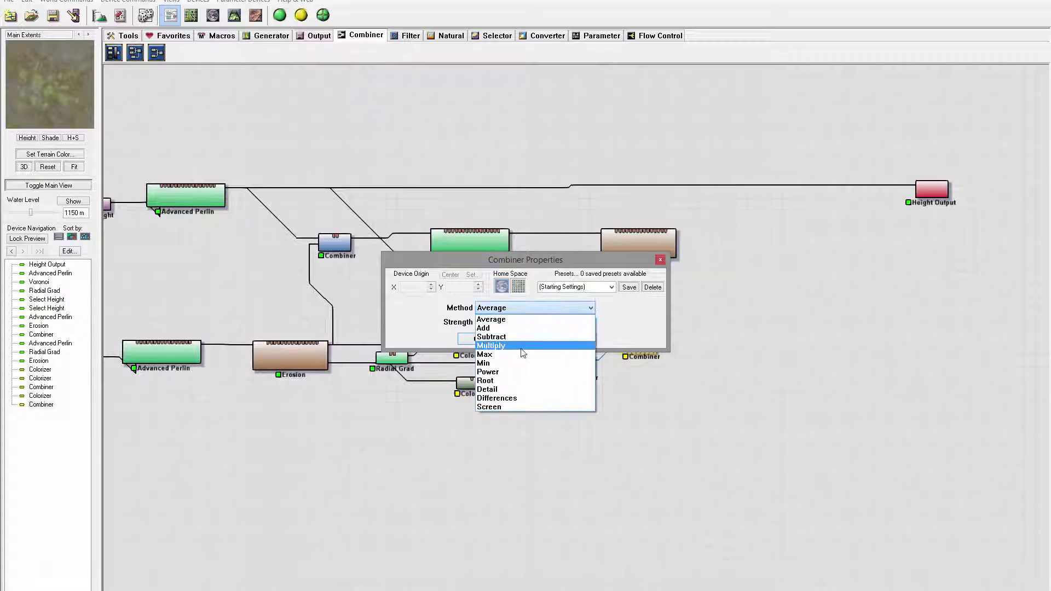
{"action": "left_click", "coordinate": [519, 383]}
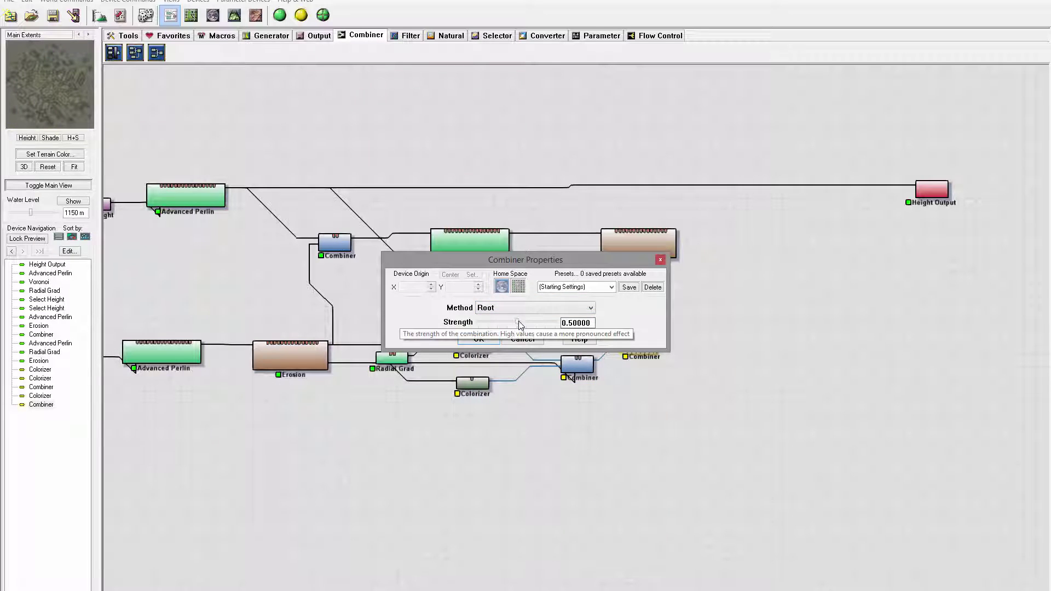
{"action": "left_click_drag", "start_coordinate": [525, 324], "coordinate": [644, 331]}
{"action": "left_click", "coordinate": [477, 338]}
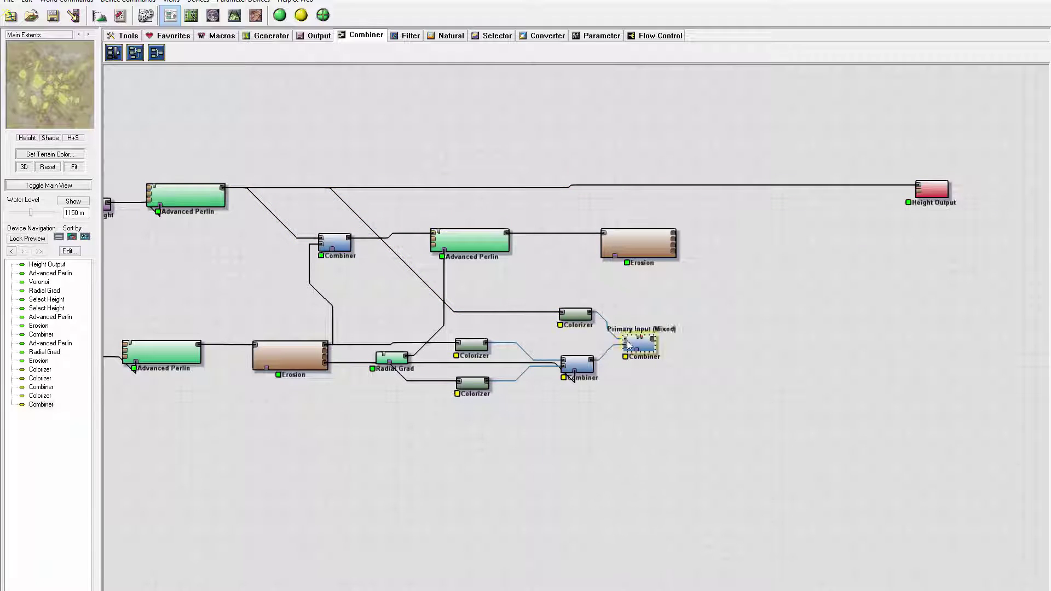
Step: Connect the upper Advanced Perlin output to the new Combiner's mask input
{"action": "left_click", "coordinate": [578, 365]}
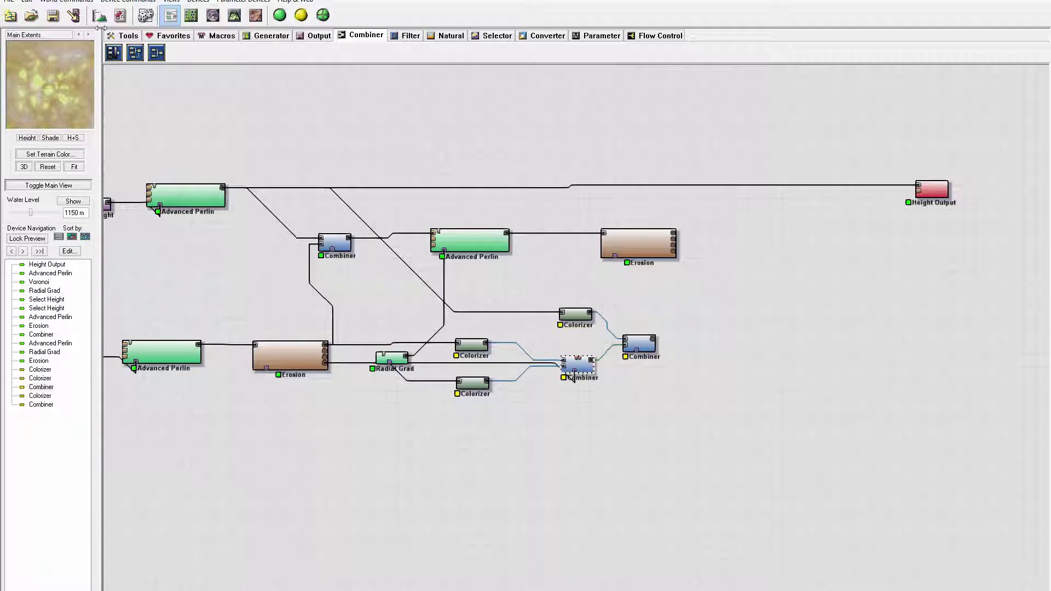
{"action": "left_click", "coordinate": [575, 313]}
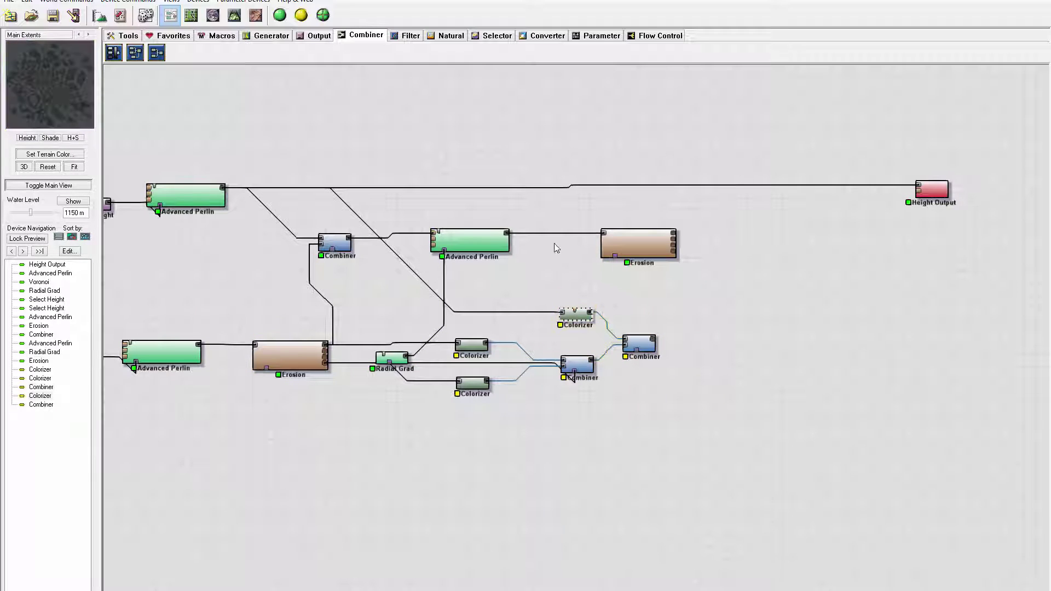
{"action": "left_click", "coordinate": [223, 187]}
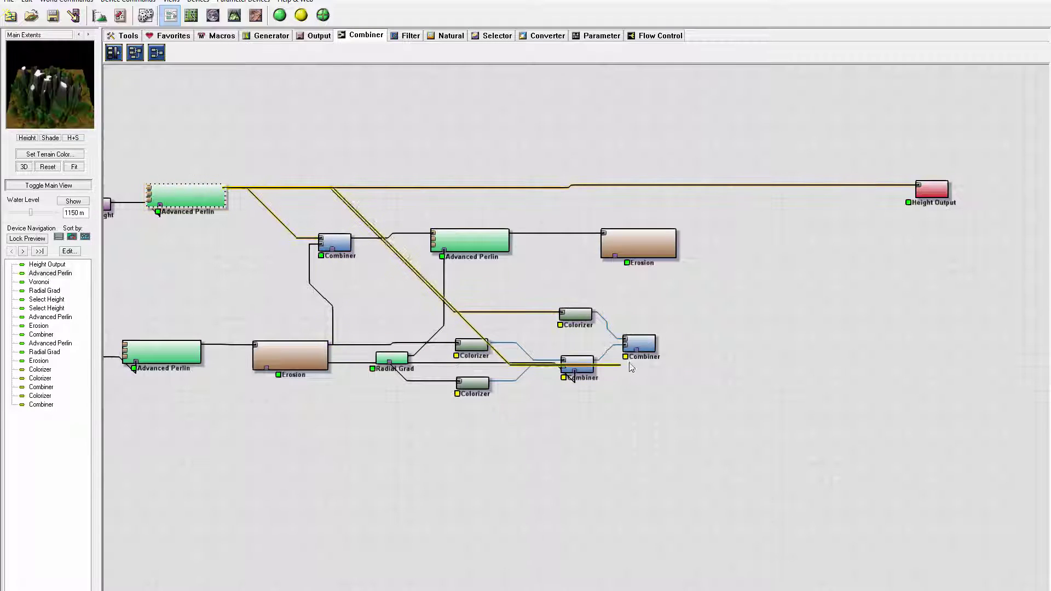
{"action": "left_click_drag", "start_coordinate": [631, 367], "coordinate": [639, 356]}
{"action": "left_click", "coordinate": [652, 346]}
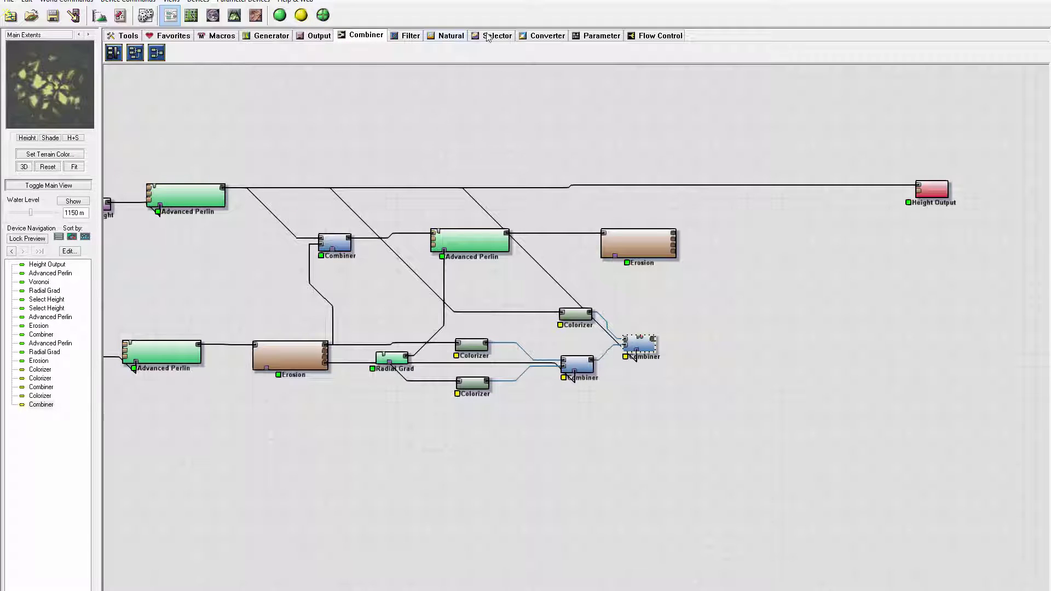
Step: Insert an Inverter into the mask link between the upper Advanced Perlin and the new Combiner
{"action": "left_click", "coordinate": [408, 38]}
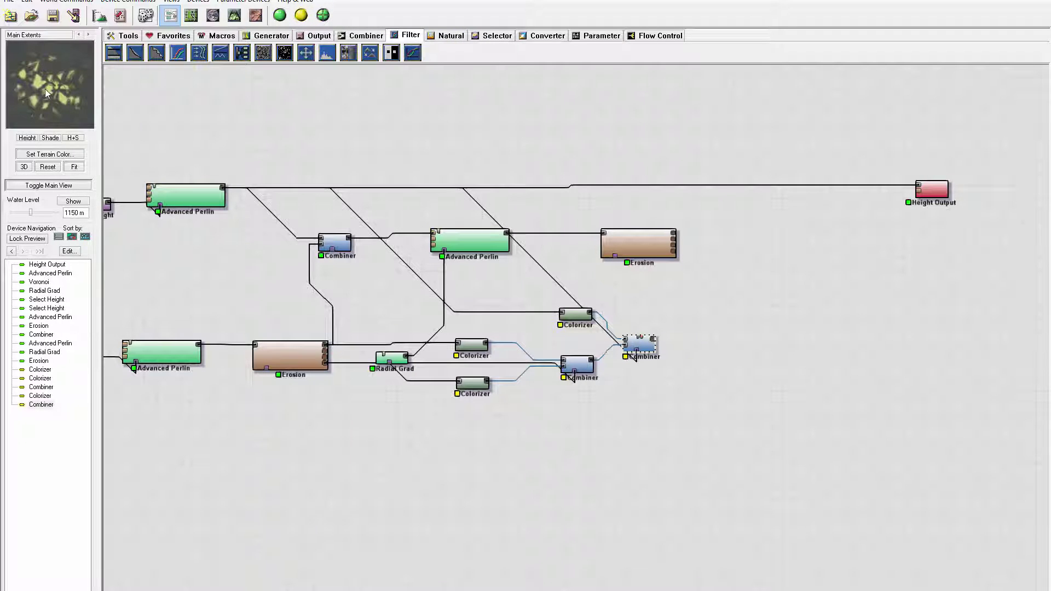
{"action": "left_click", "coordinate": [391, 53]}
{"action": "left_click", "coordinate": [549, 272]}
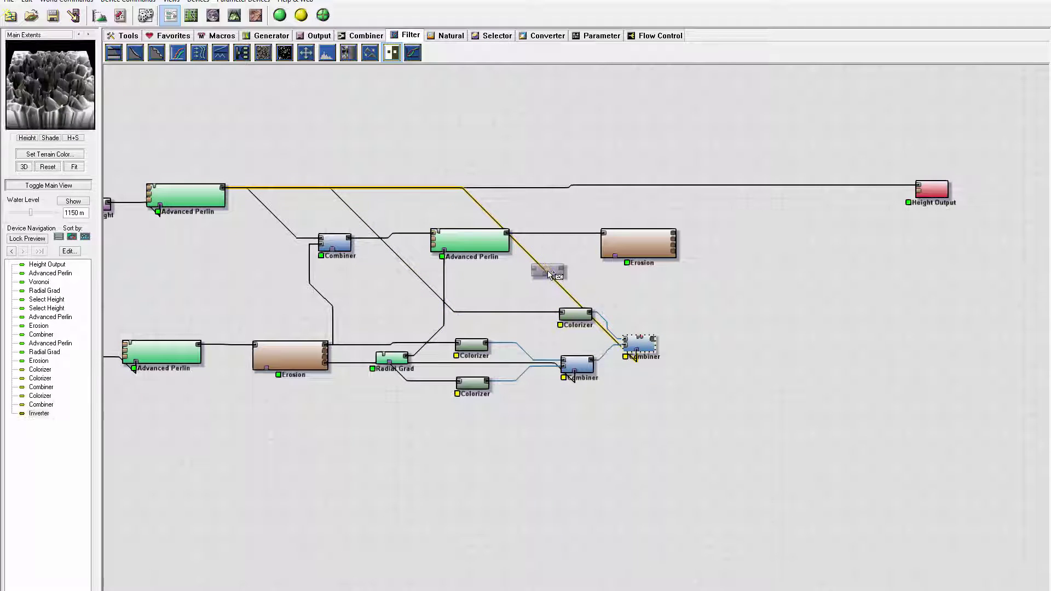
{"action": "left_click", "coordinate": [597, 294]}
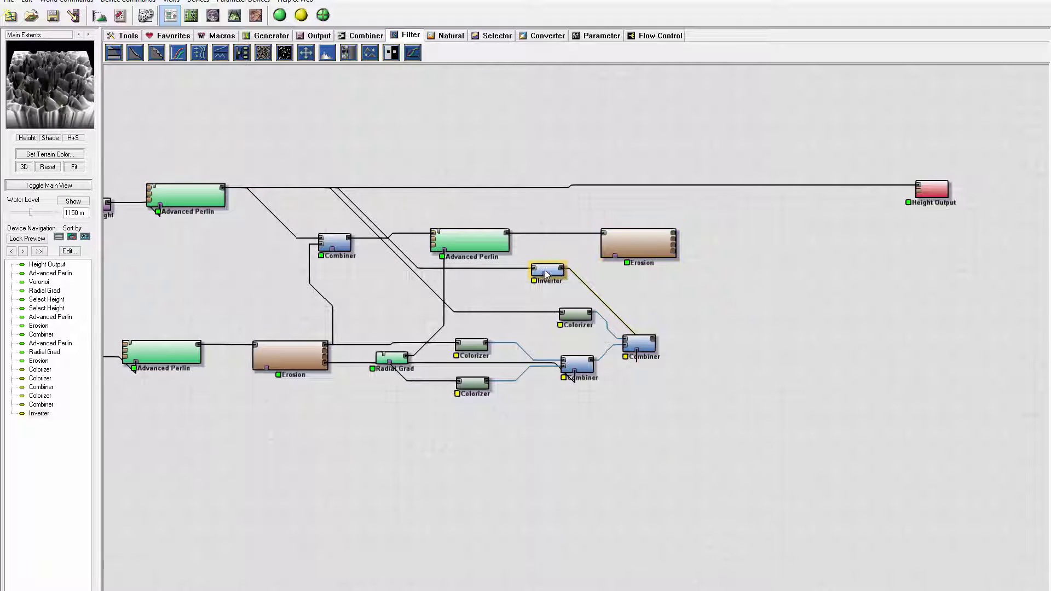
Step: Spread out the Inverter, the new Combiner and its Colorizer to tidy the network layout
{"action": "left_click_drag", "start_coordinate": [545, 274], "coordinate": [513, 292]}
{"action": "left_click_drag", "start_coordinate": [635, 343], "coordinate": [662, 342]}
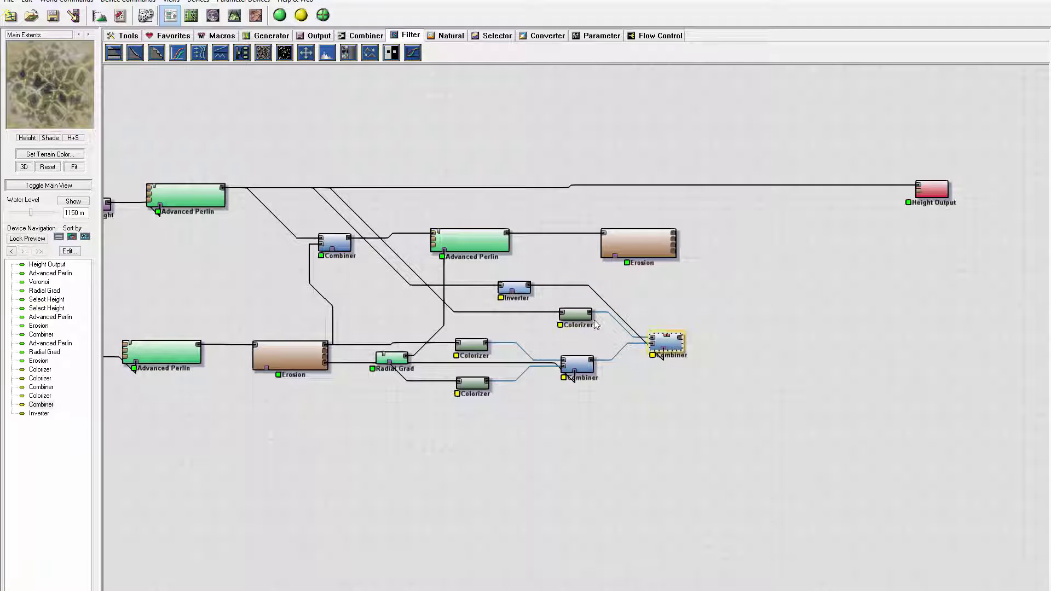
{"action": "left_click_drag", "start_coordinate": [574, 316], "coordinate": [568, 332]}
Step: Shift the Colorizer's second gradient keypoint lower and the third to sixth higher, and darken the fifth to luminosity 0.228
{"action": "double_click", "coordinate": [569, 332]}
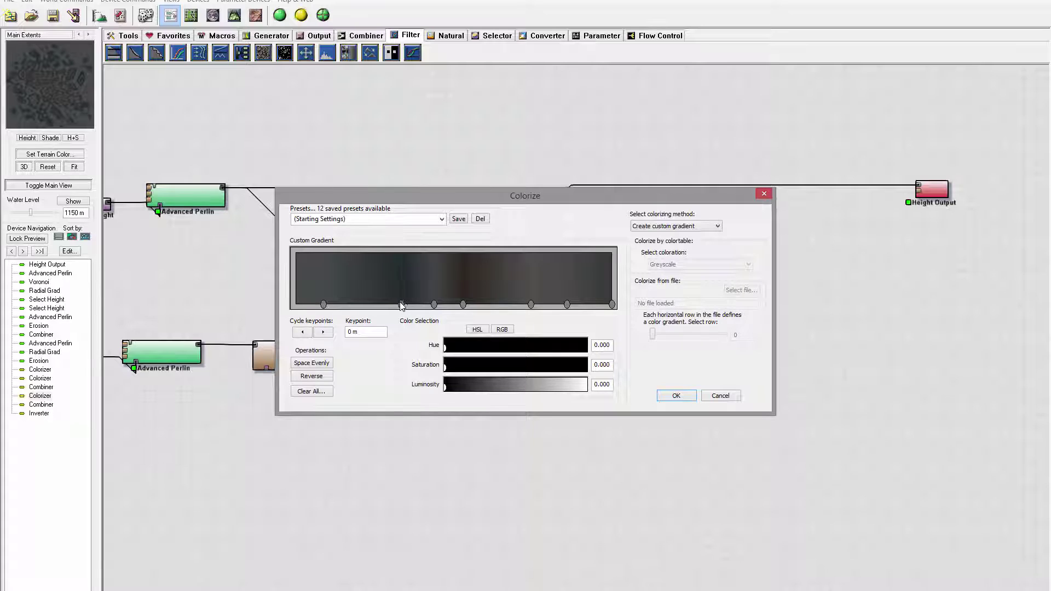
{"action": "left_click_drag", "start_coordinate": [401, 305], "coordinate": [381, 306]}
{"action": "left_click", "coordinate": [531, 304]}
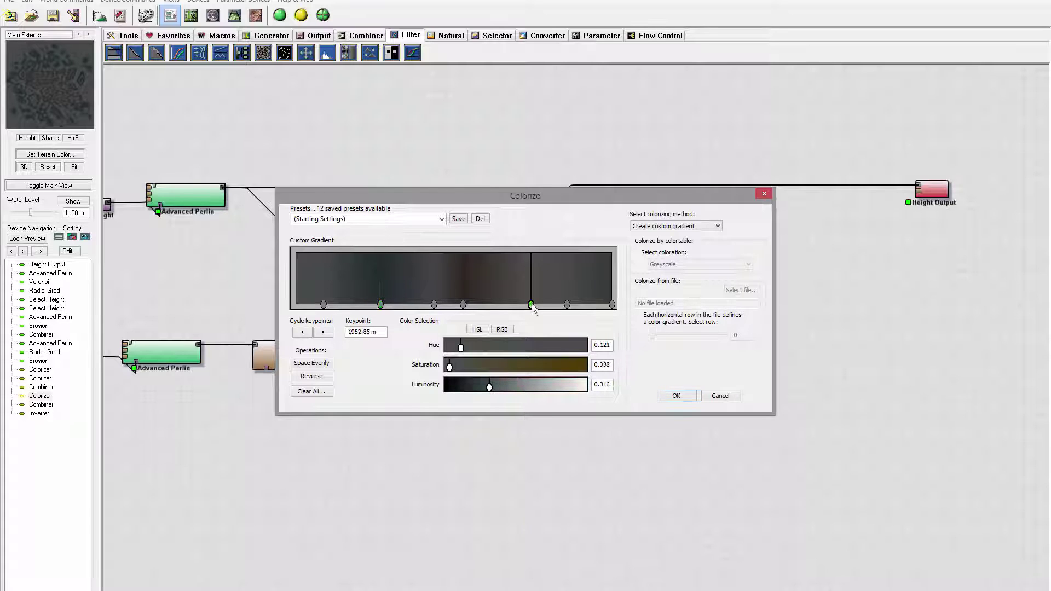
{"action": "left_click_drag", "start_coordinate": [491, 391], "coordinate": [477, 388]}
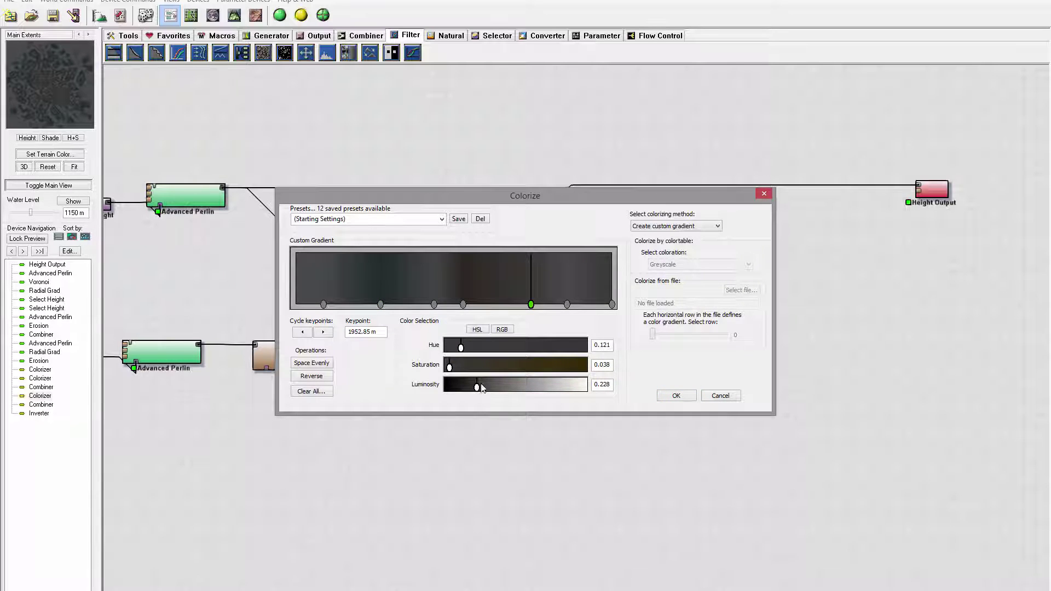
{"action": "mouse_move", "coordinate": [463, 305]}
{"action": "left_mouse_down"}
{"action": "mouse_move", "coordinate": [504, 305]}
{"action": "mouse_move", "coordinate": [435, 305]}
{"action": "mouse_move", "coordinate": [465, 305]}
{"action": "left_mouse_up"}
{"action": "mouse_move", "coordinate": [567, 305]}
{"action": "left_mouse_down"}
{"action": "mouse_move", "coordinate": [582, 304]}
{"action": "mouse_move", "coordinate": [560, 305]}
{"action": "left_mouse_up"}
{"action": "left_click", "coordinate": [680, 398]}
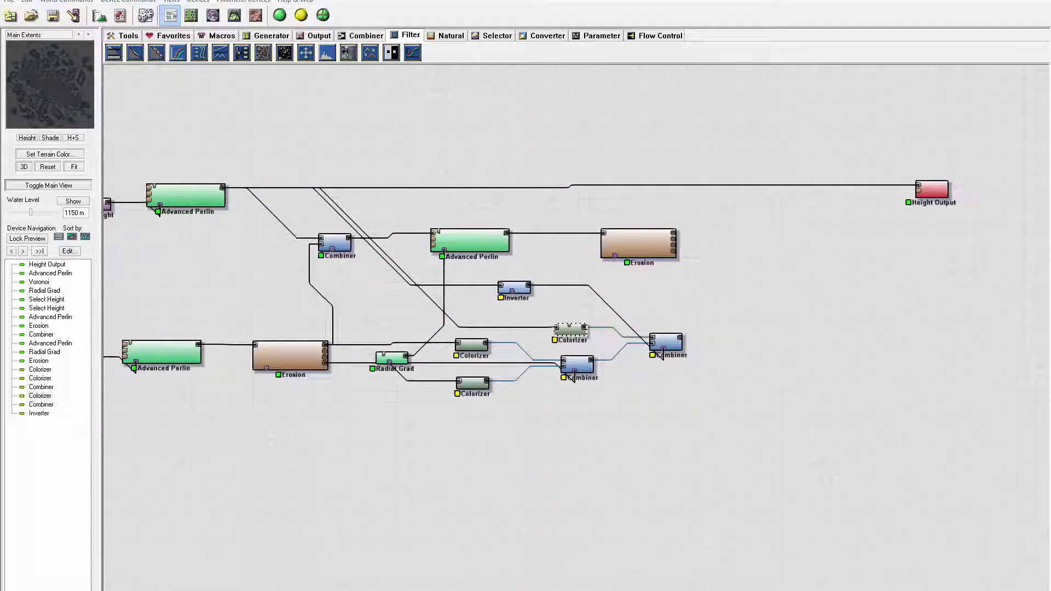
Step: Move the final colour Combiner farther from its inputs to make room in the network
{"action": "right_click_drag", "start_coordinate": [685, 376], "coordinate": [586, 399]}
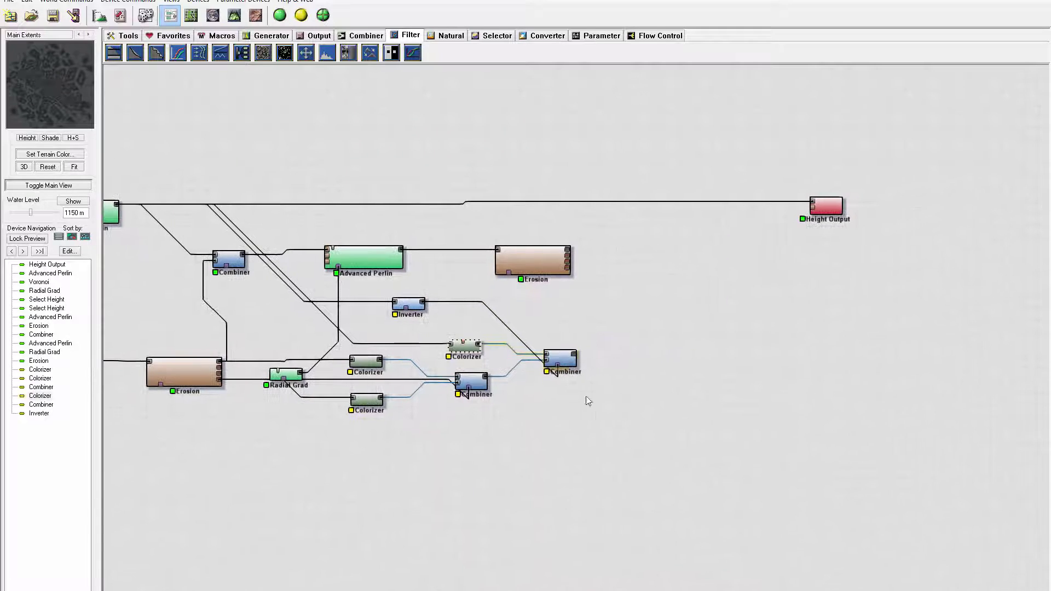
{"action": "left_click_drag", "start_coordinate": [560, 361], "coordinate": [594, 363]}
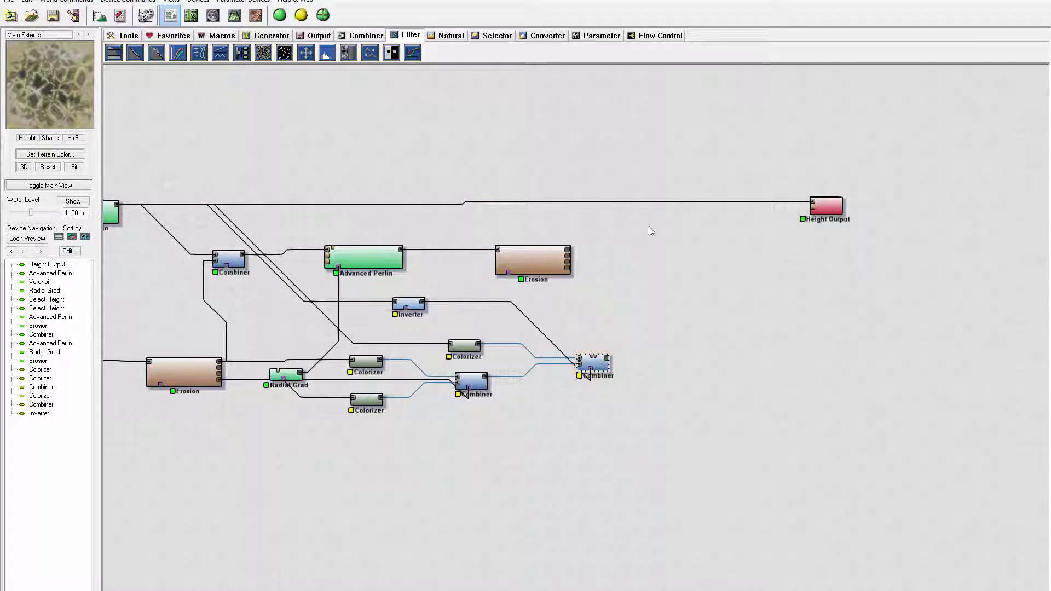
{"action": "left_click_drag", "start_coordinate": [536, 264], "coordinate": [542, 259]}
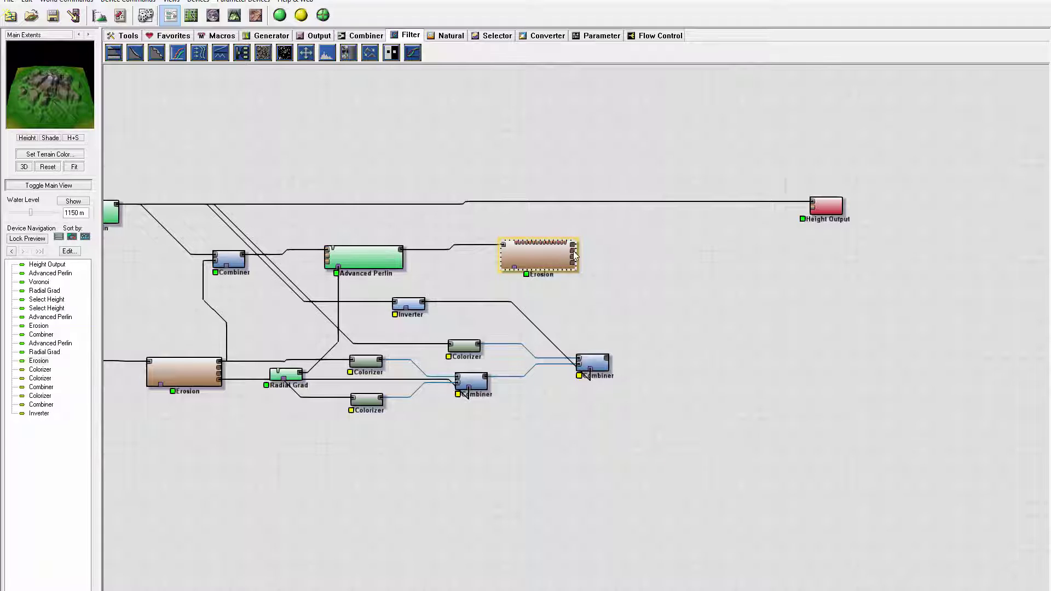
{"action": "left_click_drag", "start_coordinate": [551, 257], "coordinate": [545, 263]}
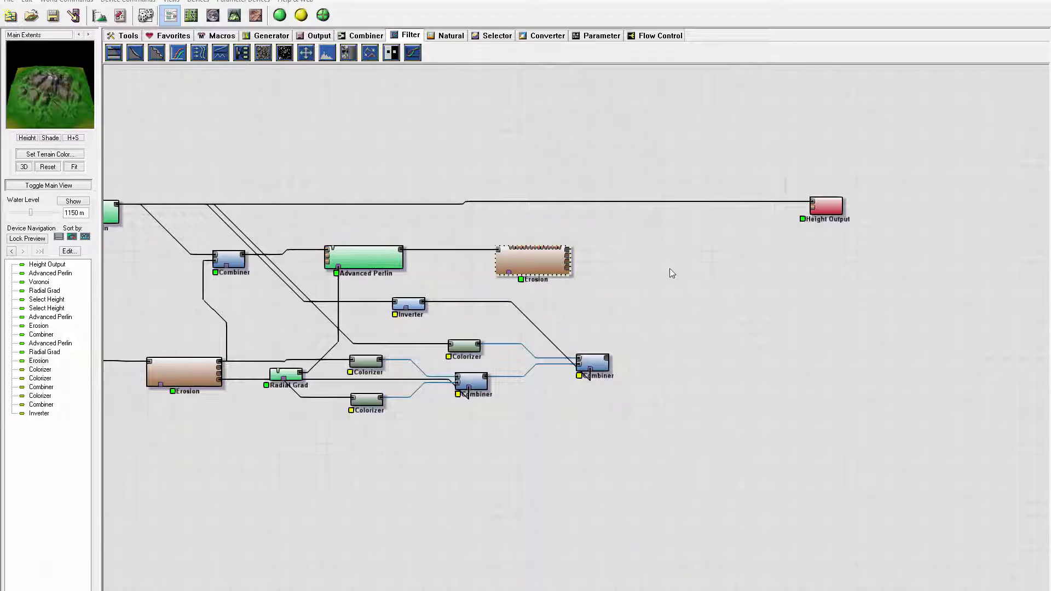
{"action": "left_click", "coordinate": [638, 282]}
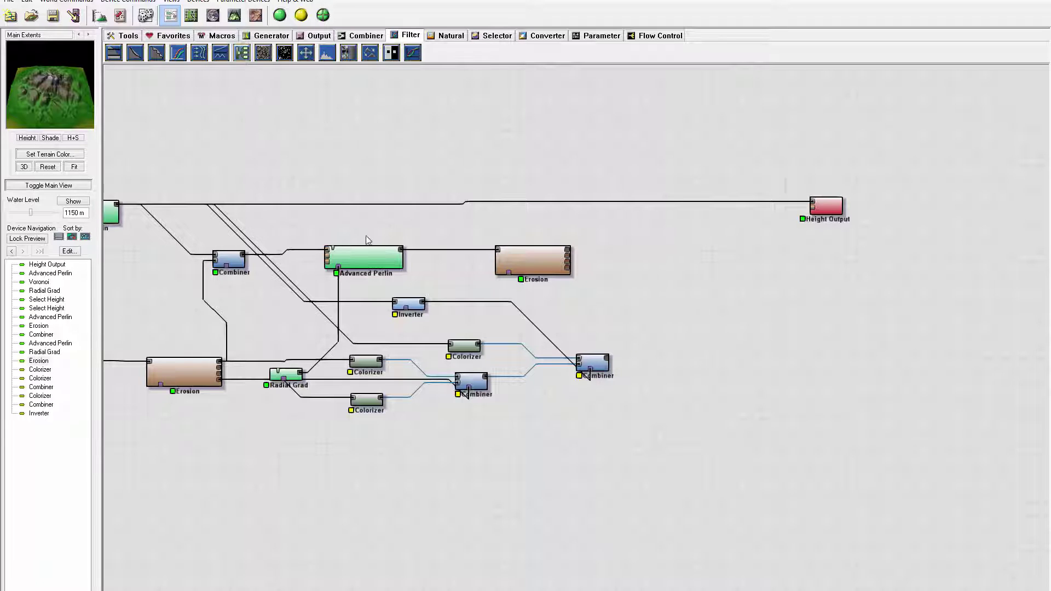
Step: Duplicate the dark Colorizer, place the copy beyond the upper Erosion device, and feed it from an Erosion output
{"action": "left_click", "coordinate": [474, 347]}
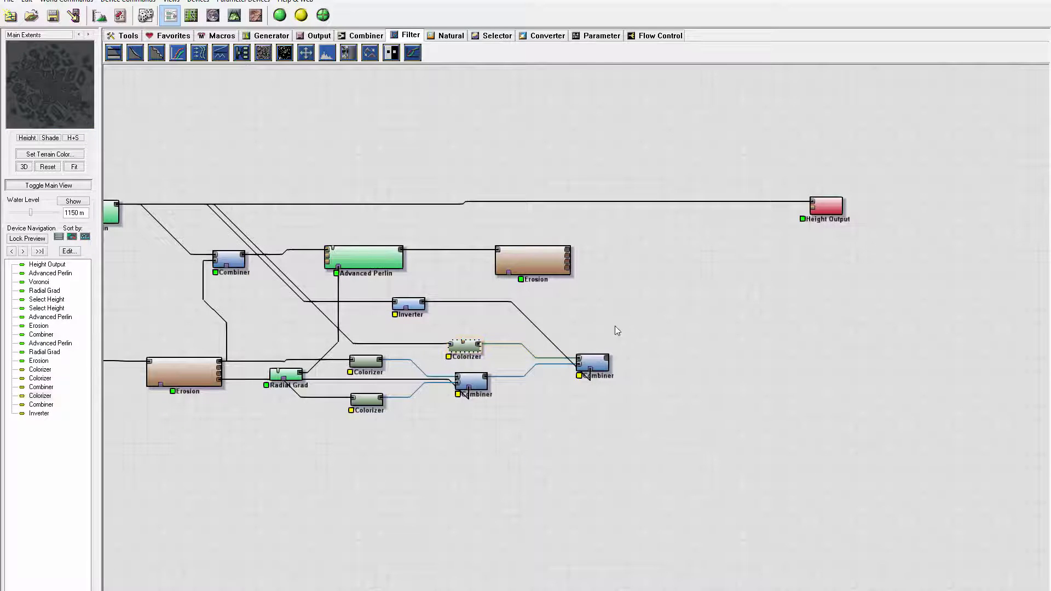
{"action": "key", "text": "ctrl+v"}
{"action": "left_click_drag", "start_coordinate": [469, 351], "coordinate": [612, 293]}
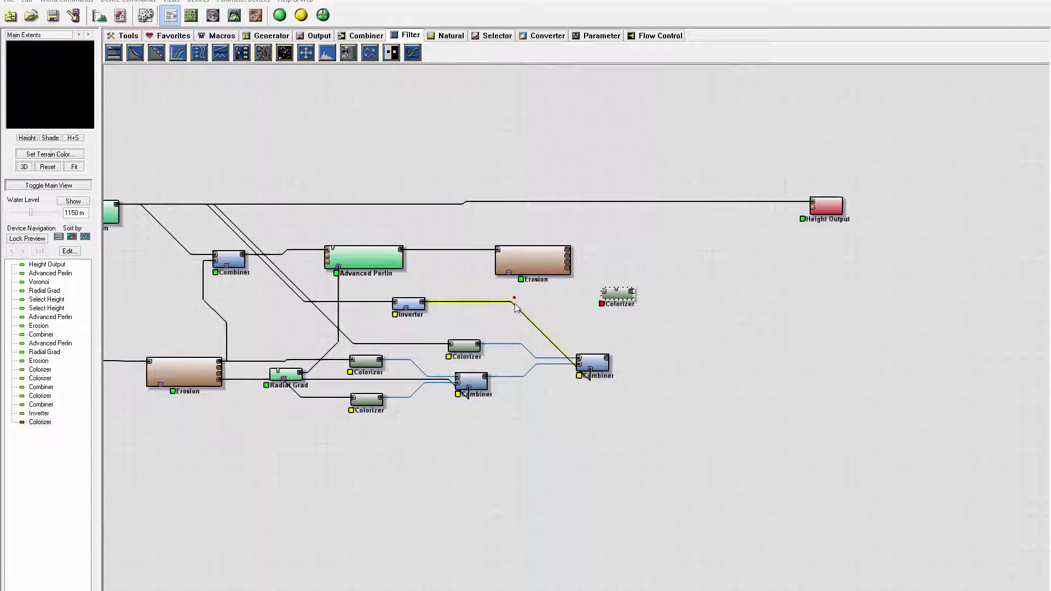
{"action": "mouse_move", "coordinate": [568, 260]}
{"action": "left_mouse_down"}
{"action": "mouse_move", "coordinate": [607, 296]}
{"action": "mouse_move", "coordinate": [639, 303]}
{"action": "left_mouse_up"}
Step: Load the Grassy gradient preset in the newly copied Colorizer
{"action": "double_click", "coordinate": [635, 302]}
{"action": "left_click", "coordinate": [441, 219]}
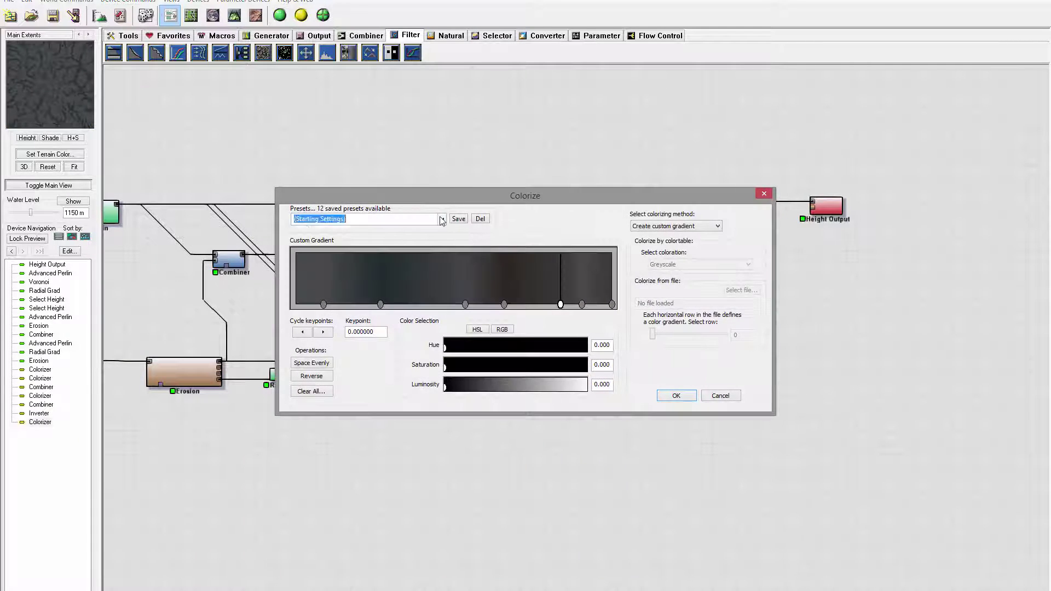
{"action": "left_click", "coordinate": [301, 280]}
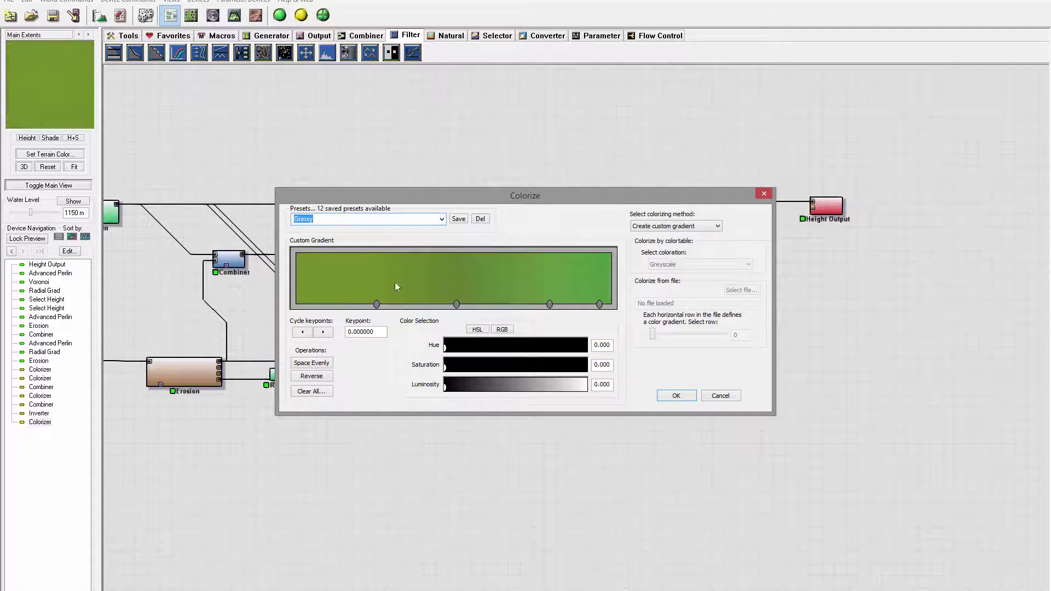
Step: Keep the Grassy preset and add a Combiner beyond the final colour Combiner, fed by that Combiner and the Grassy Colorizer
{"action": "left_click", "coordinate": [678, 396]}
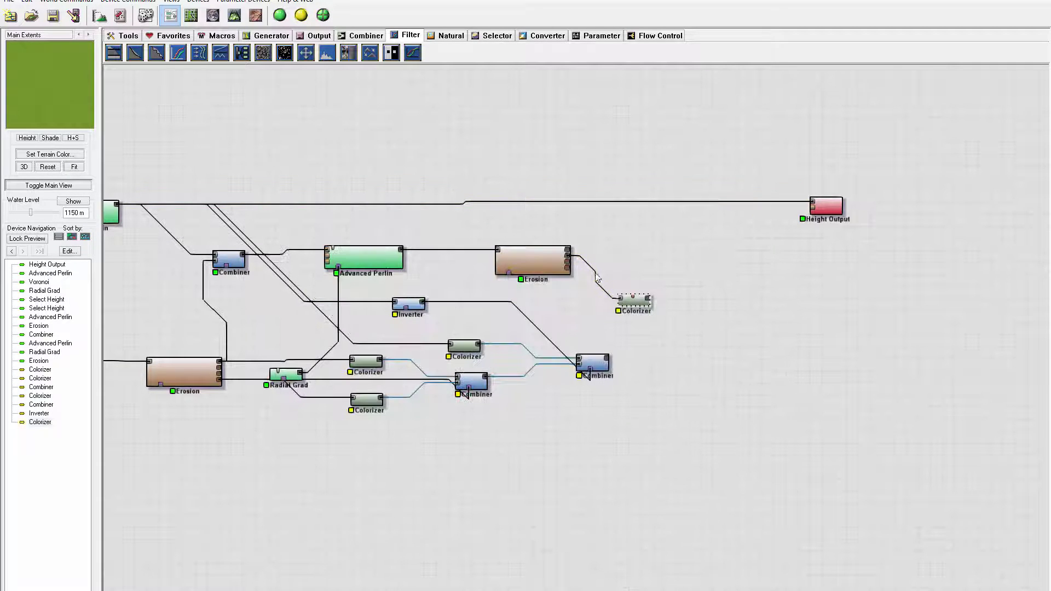
{"action": "left_click", "coordinate": [372, 35]}
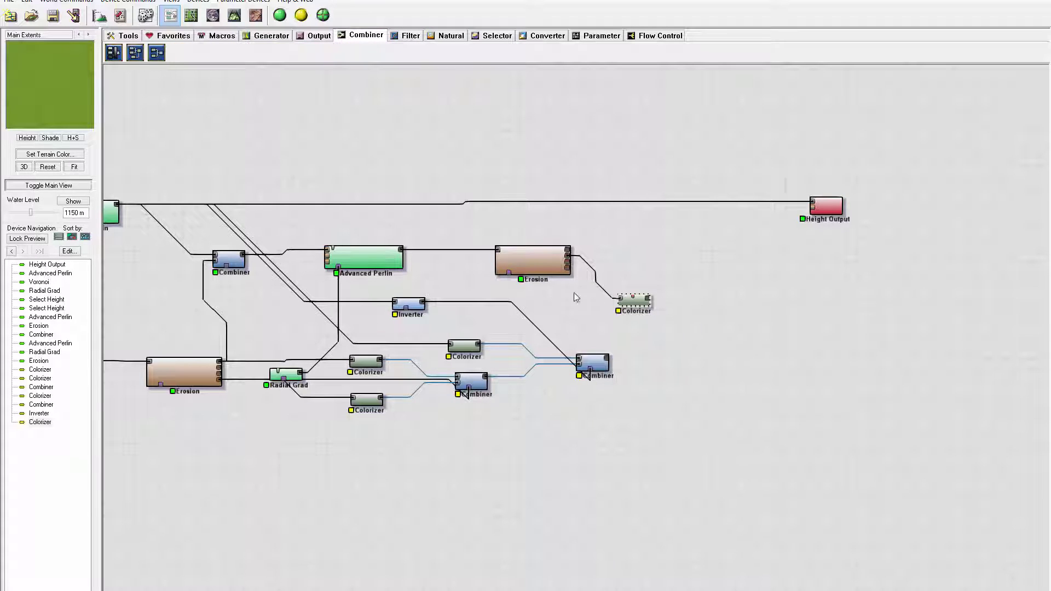
{"action": "left_click", "coordinate": [157, 52]}
{"action": "left_click", "coordinate": [706, 346]}
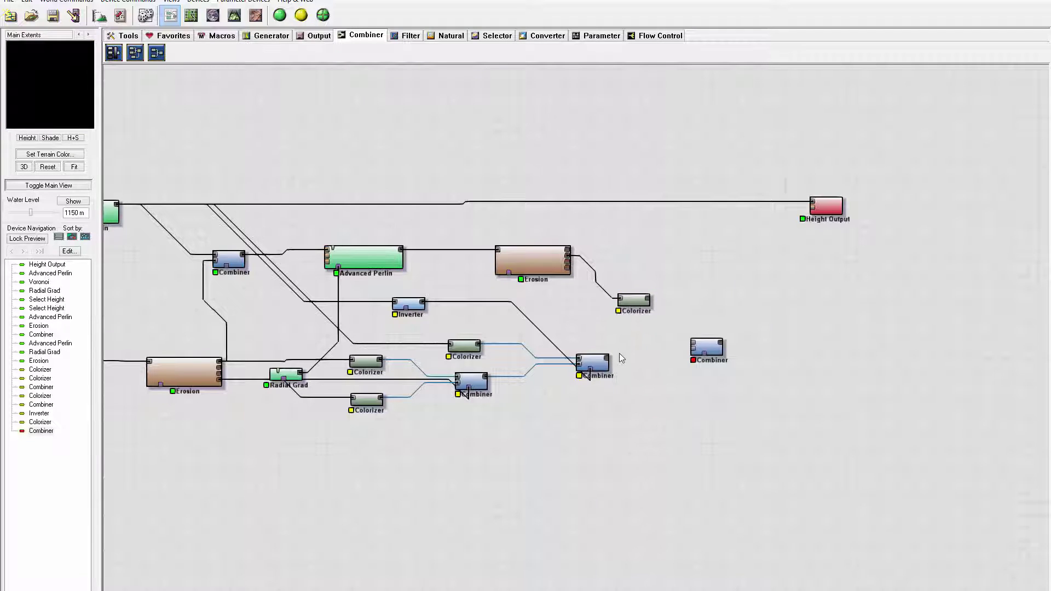
{"action": "left_click_drag", "start_coordinate": [608, 361], "coordinate": [697, 349]}
{"action": "left_click_drag", "start_coordinate": [648, 299], "coordinate": [691, 351]}
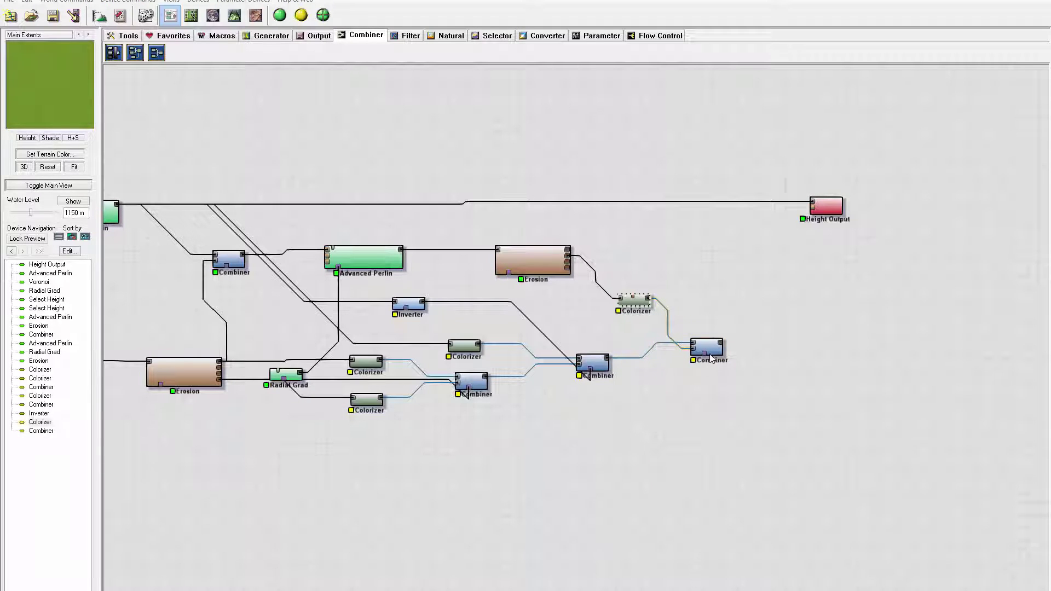
Step: Set the new Combiner's method to Root
{"action": "left_click", "coordinate": [709, 351]}
{"action": "double_click", "coordinate": [710, 353]}
{"action": "left_click", "coordinate": [580, 308]}
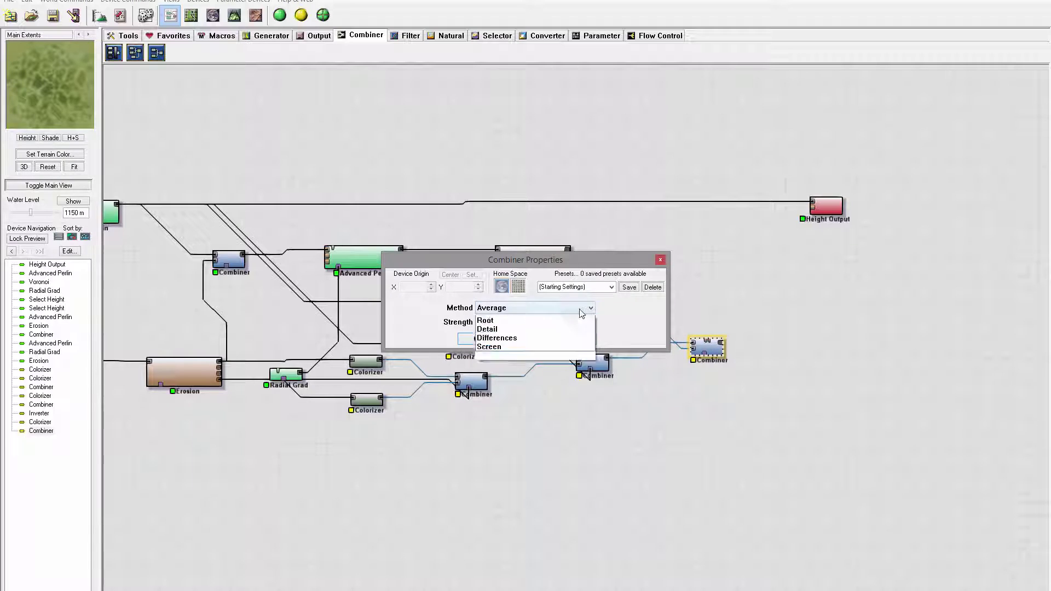
{"action": "left_click", "coordinate": [539, 383]}
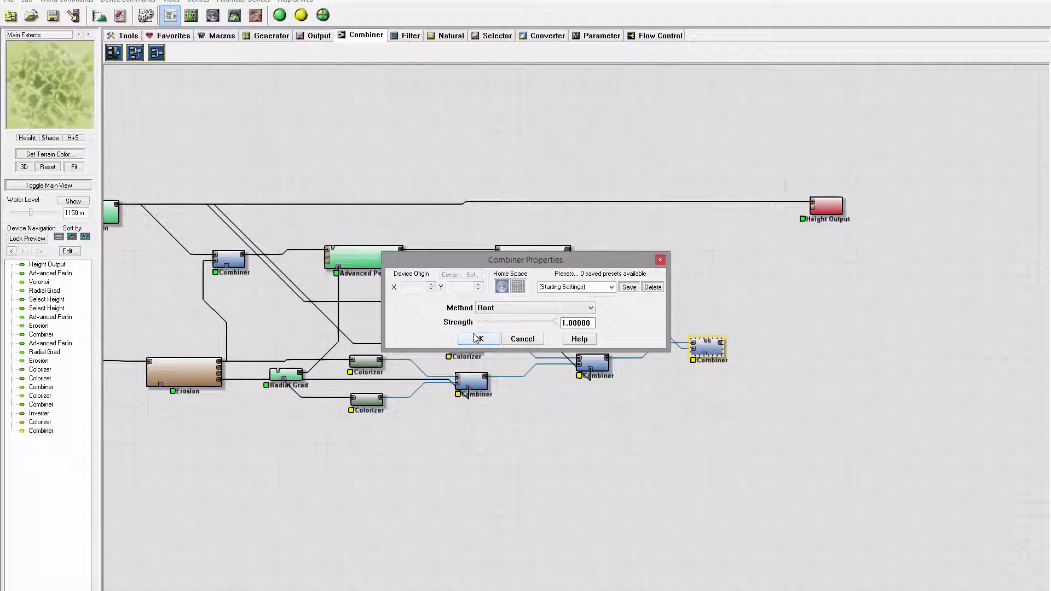
{"action": "left_click", "coordinate": [477, 339]}
Step: Connect an output of the upper Erosion device to the new Combiner's mask input and shift the preceding Combiner slightly closer
{"action": "left_click", "coordinate": [570, 261]}
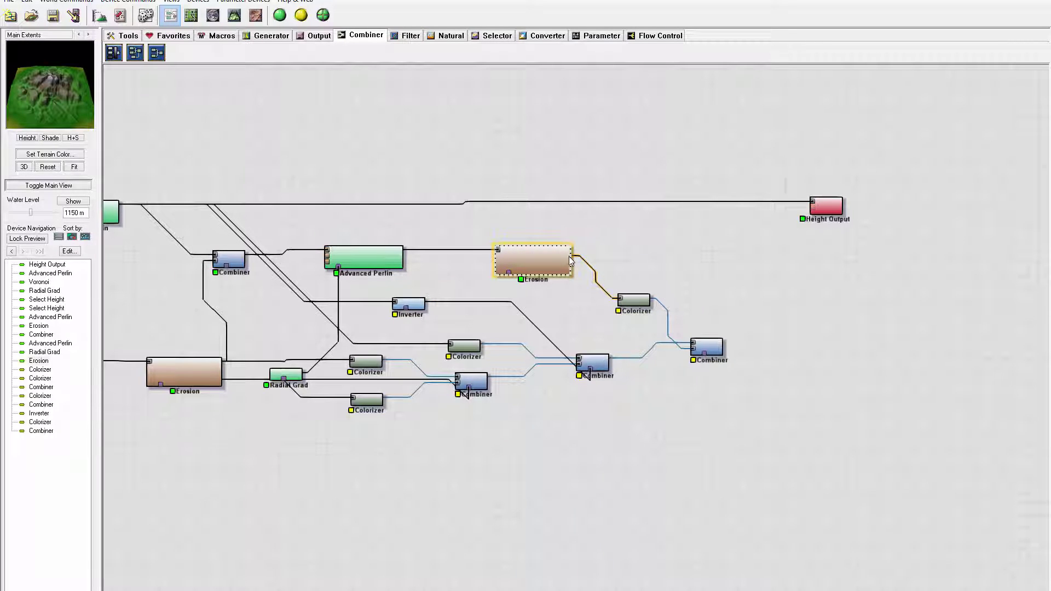
{"action": "left_click_drag", "start_coordinate": [571, 260], "coordinate": [707, 362]}
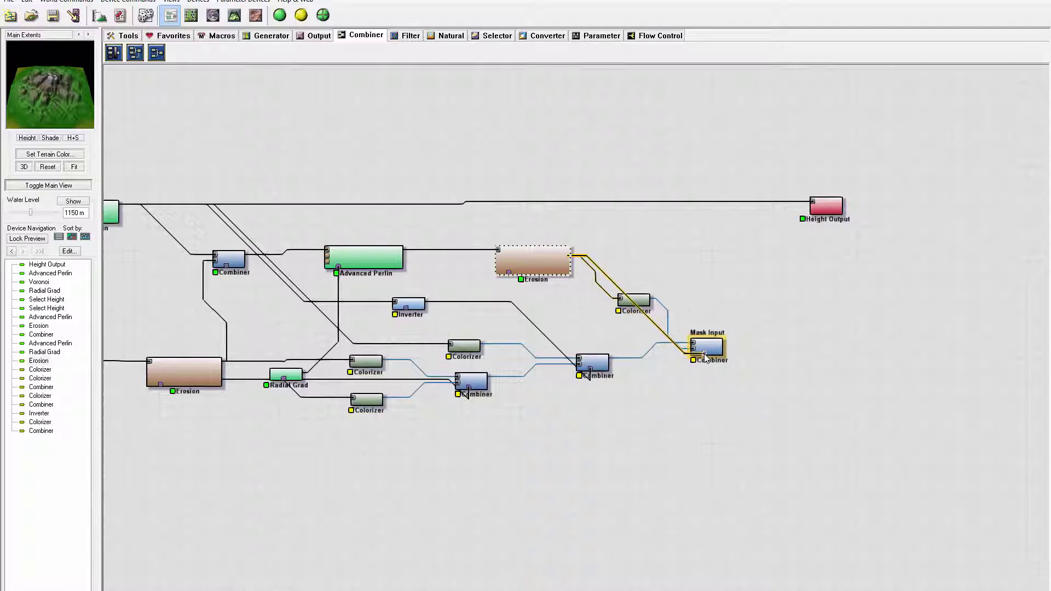
{"action": "left_click", "coordinate": [705, 350]}
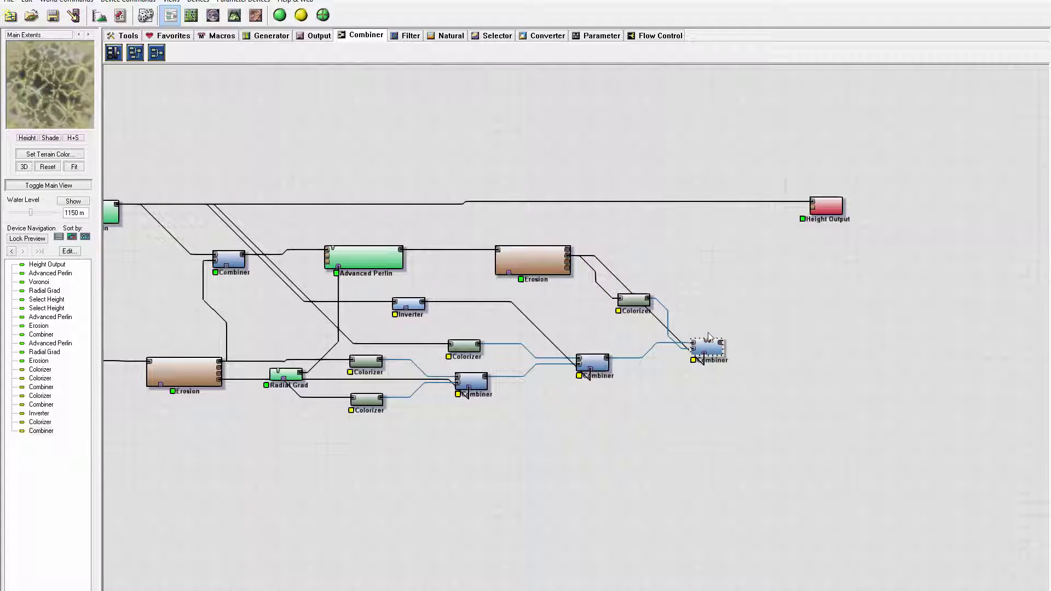
{"action": "left_click", "coordinate": [593, 365]}
{"action": "left_click", "coordinate": [693, 348]}
Step: Load the Sedimentary gradient preset in the Colorizer fed by the upper Erosion device and preview the final Combiner
{"action": "double_click", "coordinate": [633, 300]}
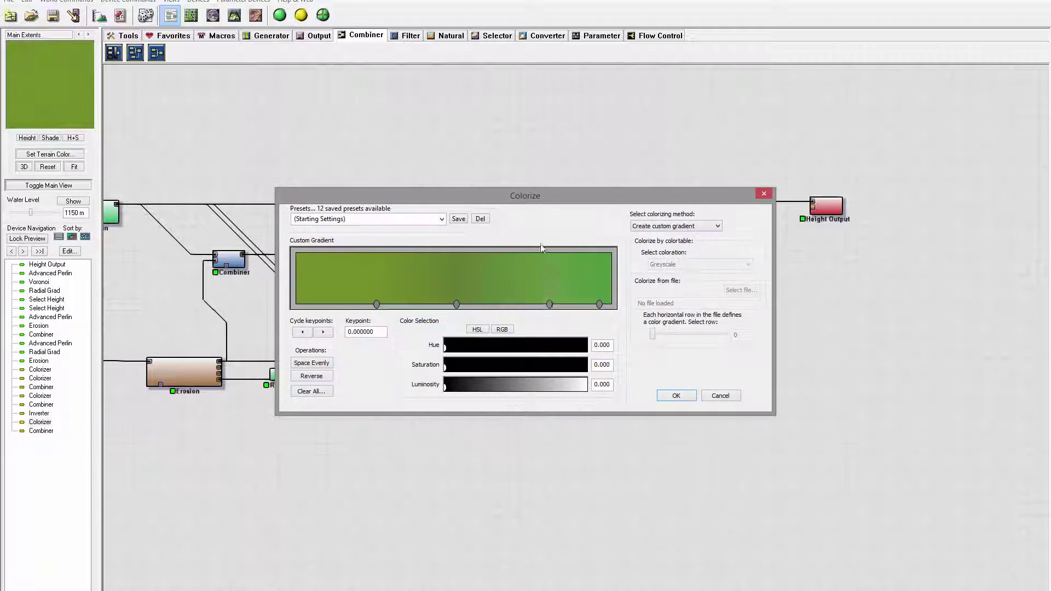
{"action": "left_click", "coordinate": [442, 220]}
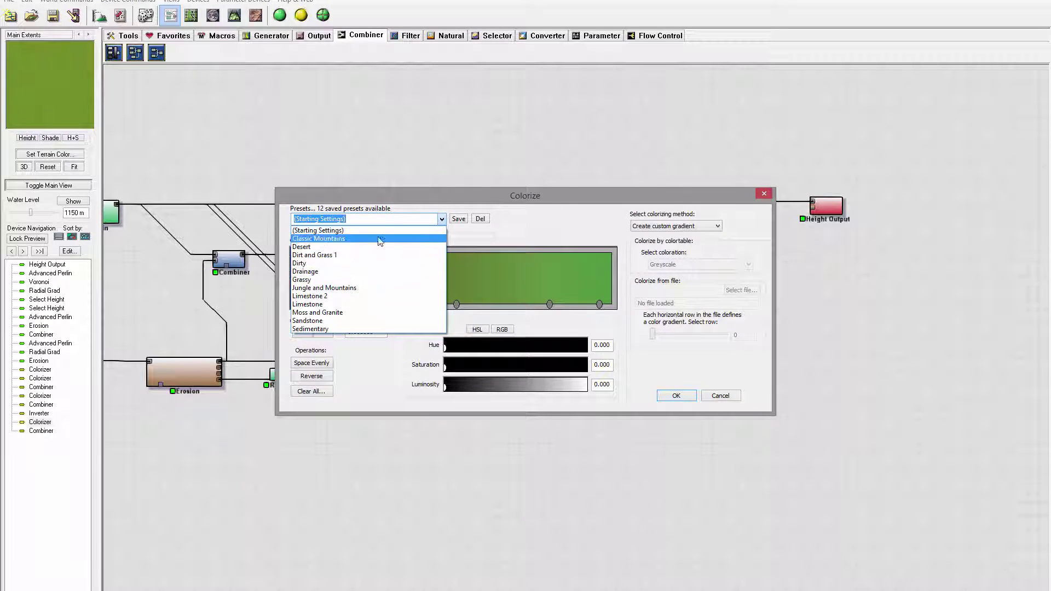
{"action": "left_click", "coordinate": [360, 328]}
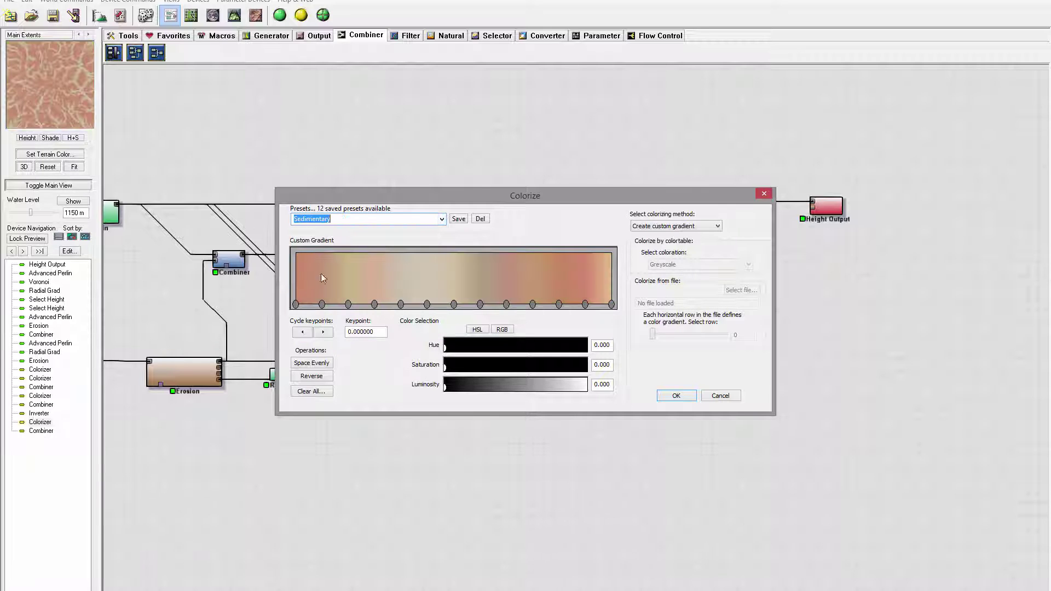
{"action": "left_click", "coordinate": [676, 395]}
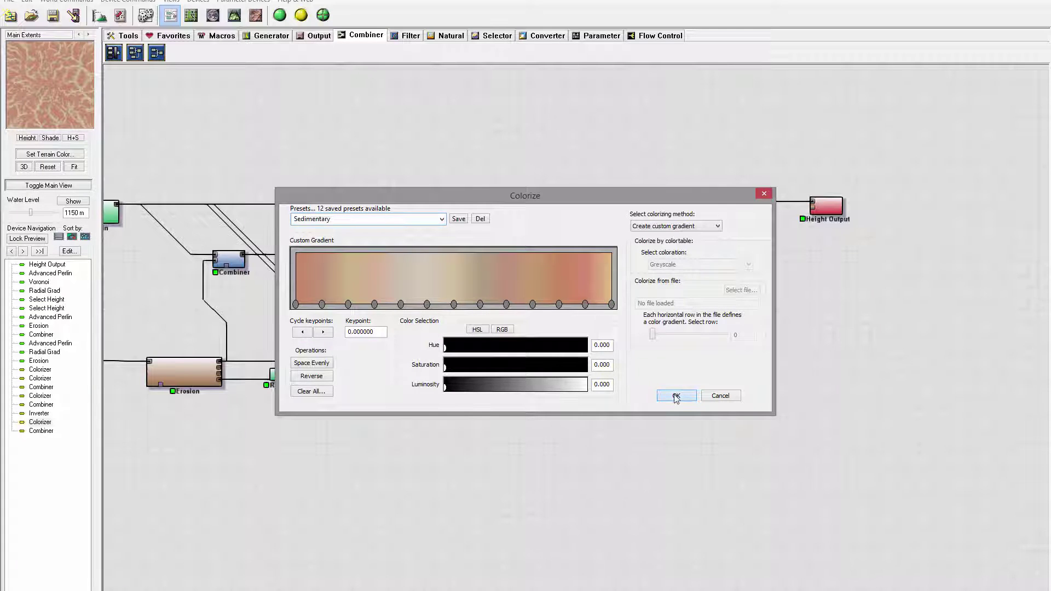
{"action": "left_click", "coordinate": [708, 349]}
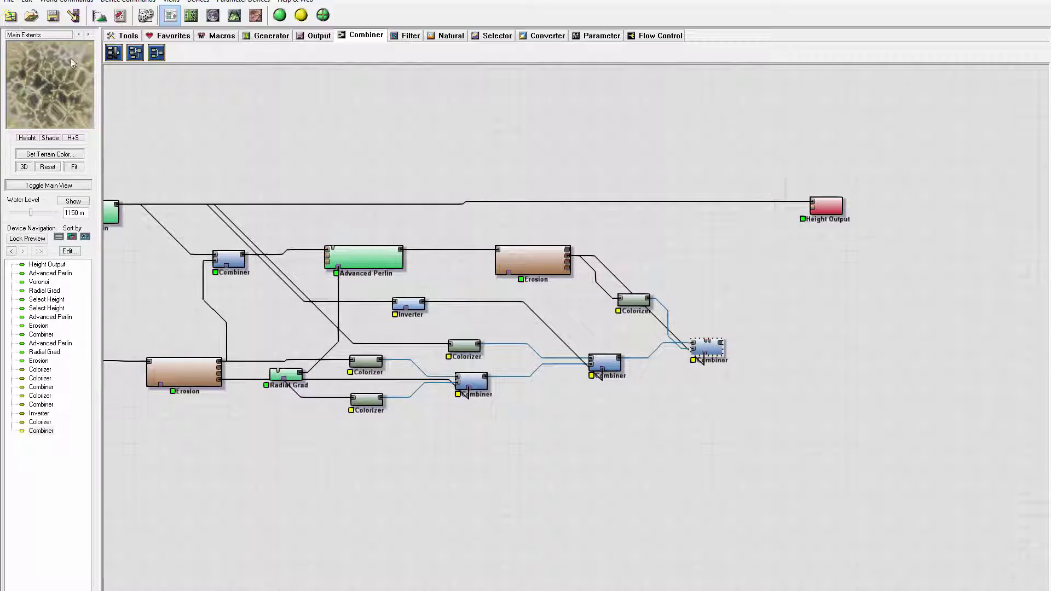
Step: Redistribute the keypoints of the Sedimentary gradient, moving one to about 0.958 and another to about 0.567, and preview the final Combiner
{"action": "double_click", "coordinate": [632, 300]}
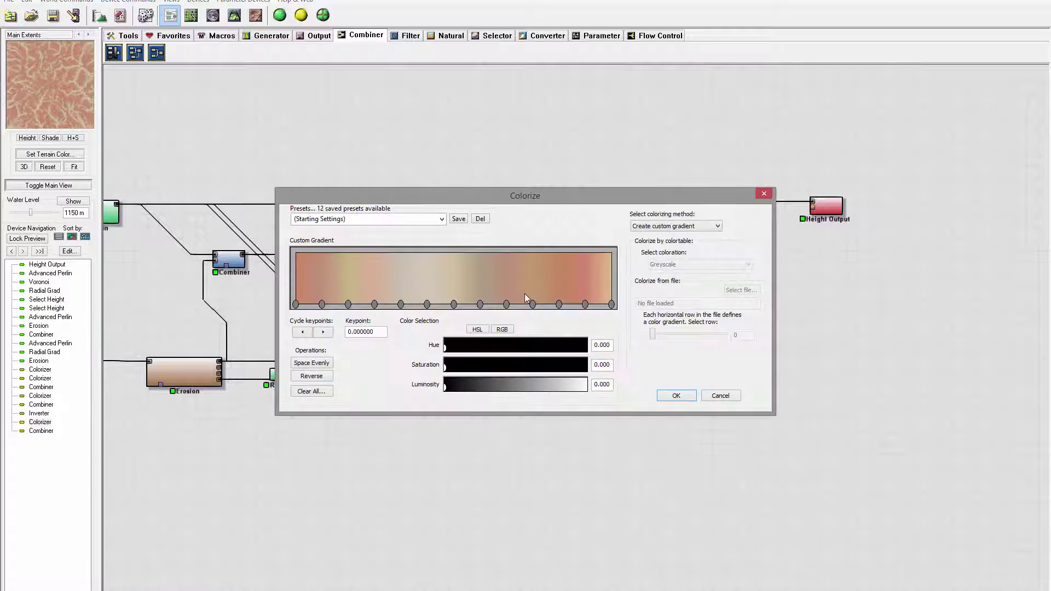
{"action": "left_click_drag", "start_coordinate": [398, 308], "coordinate": [406, 309]}
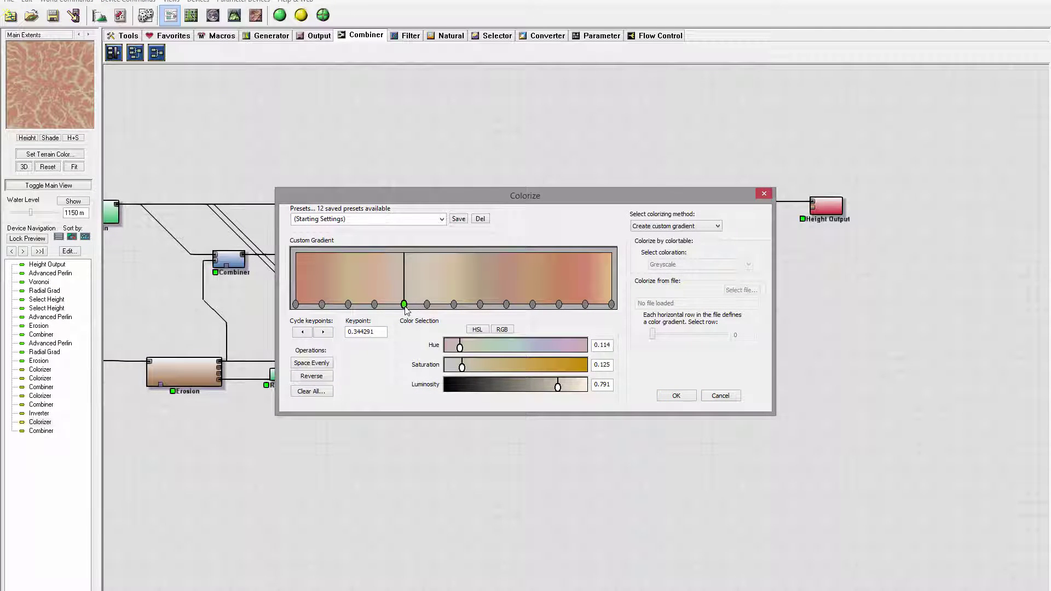
{"action": "left_click", "coordinate": [348, 305]}
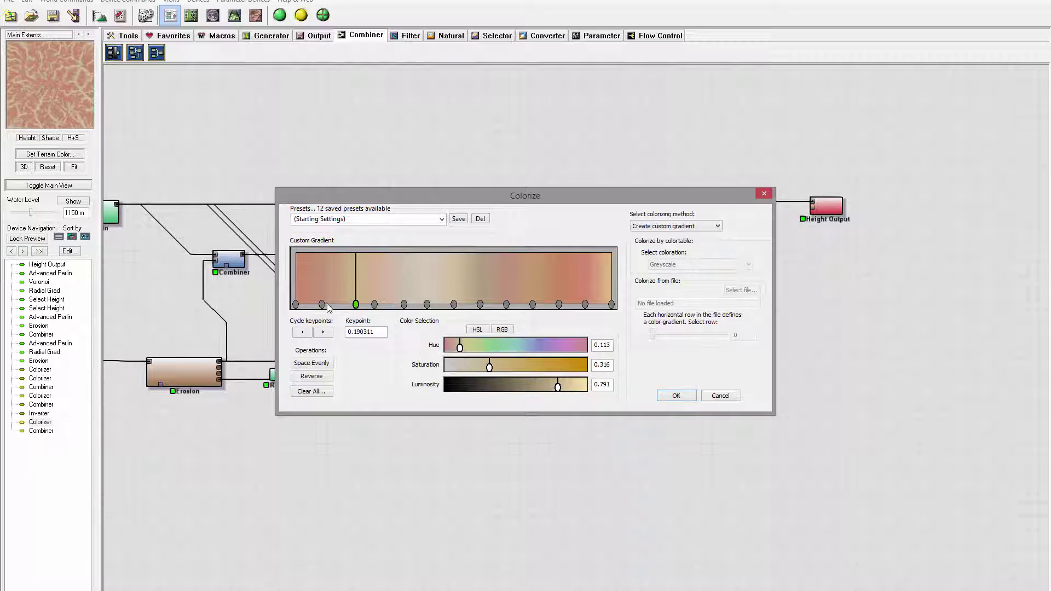
{"action": "left_click_drag", "start_coordinate": [427, 304], "coordinate": [354, 305]}
{"action": "left_click_drag", "start_coordinate": [449, 305], "coordinate": [598, 305]}
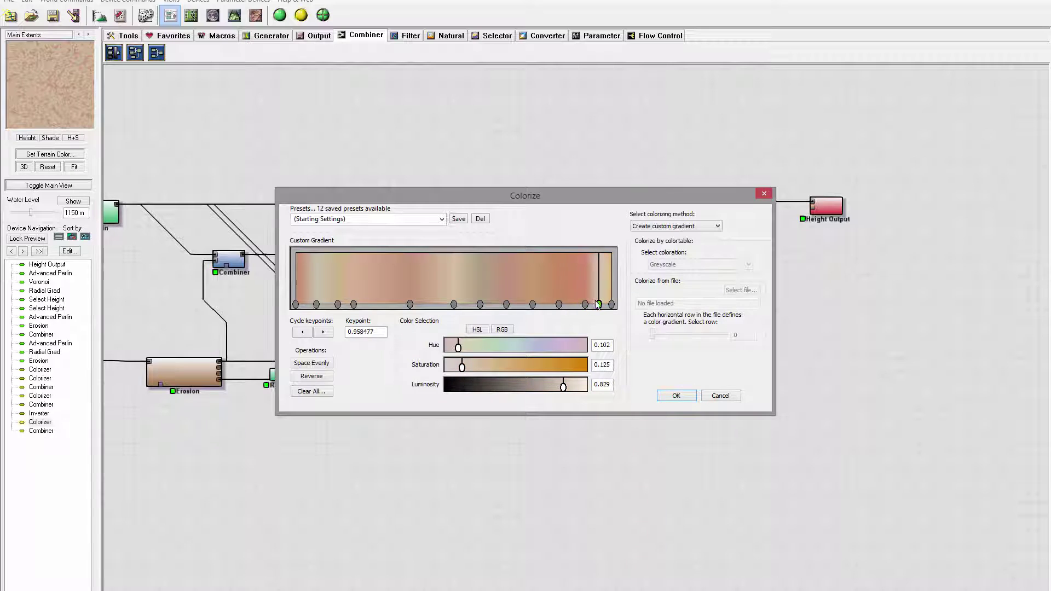
{"action": "left_click_drag", "start_coordinate": [397, 304], "coordinate": [475, 304]}
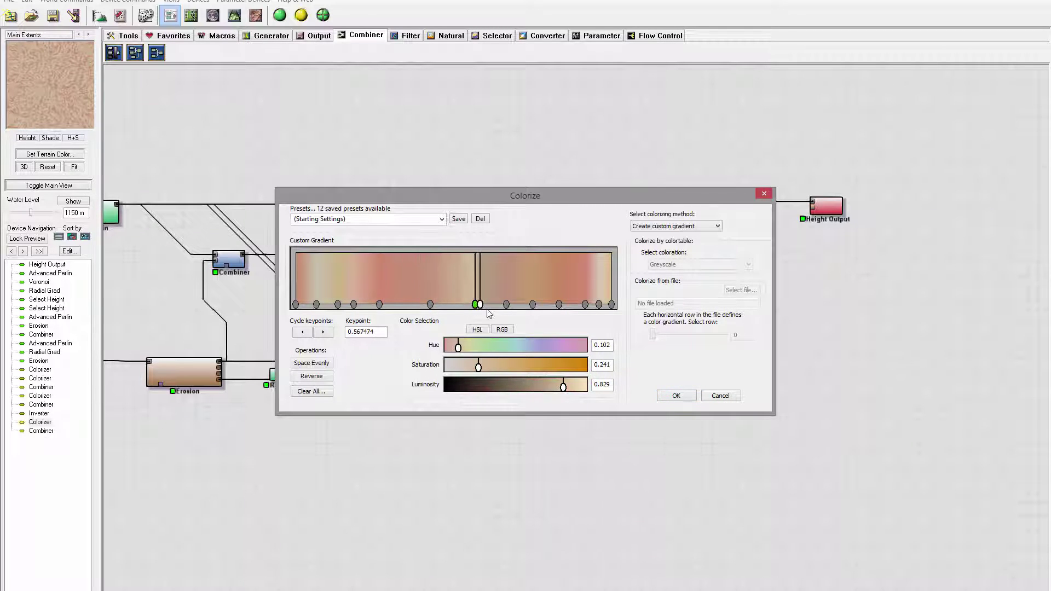
{"action": "left_click", "coordinate": [686, 398]}
{"action": "left_click", "coordinate": [706, 346]}
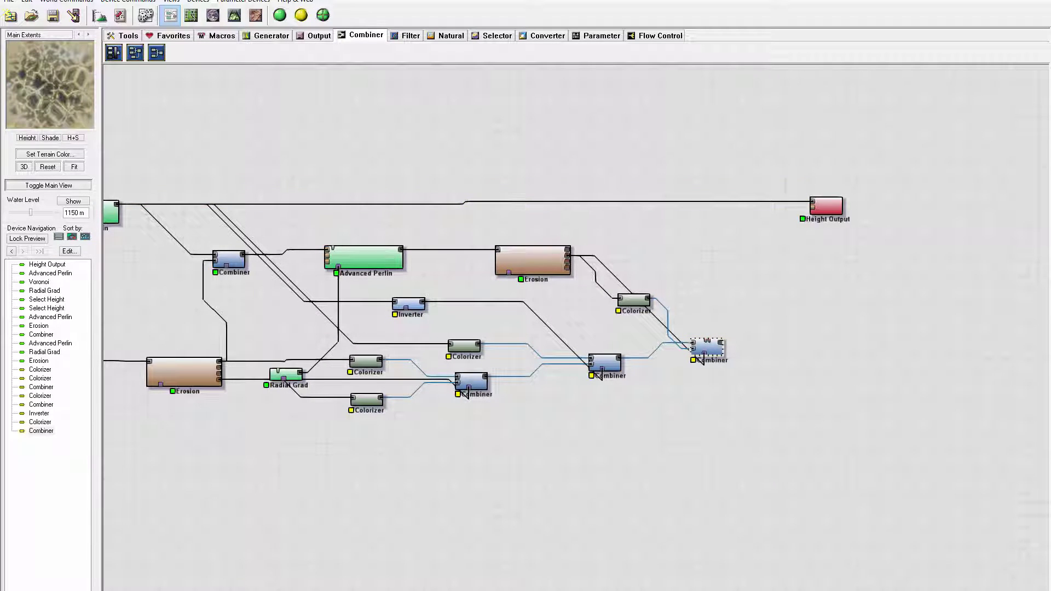
Step: Add a Snow device between the upper Erosion device and the Height Output
{"action": "right_click_drag", "start_coordinate": [790, 217], "coordinate": [836, 287]}
{"action": "scroll", "coordinate": [836, 288], "scroll_direction": "down", "scroll_amount": 3}
{"action": "right_click_drag", "start_coordinate": [1026, 265], "coordinate": [509, 236]}
{"action": "scroll", "coordinate": [556, 193], "scroll_direction": "up", "scroll_amount": 2}
{"action": "right_click_drag", "start_coordinate": [556, 193], "coordinate": [293, 183]}
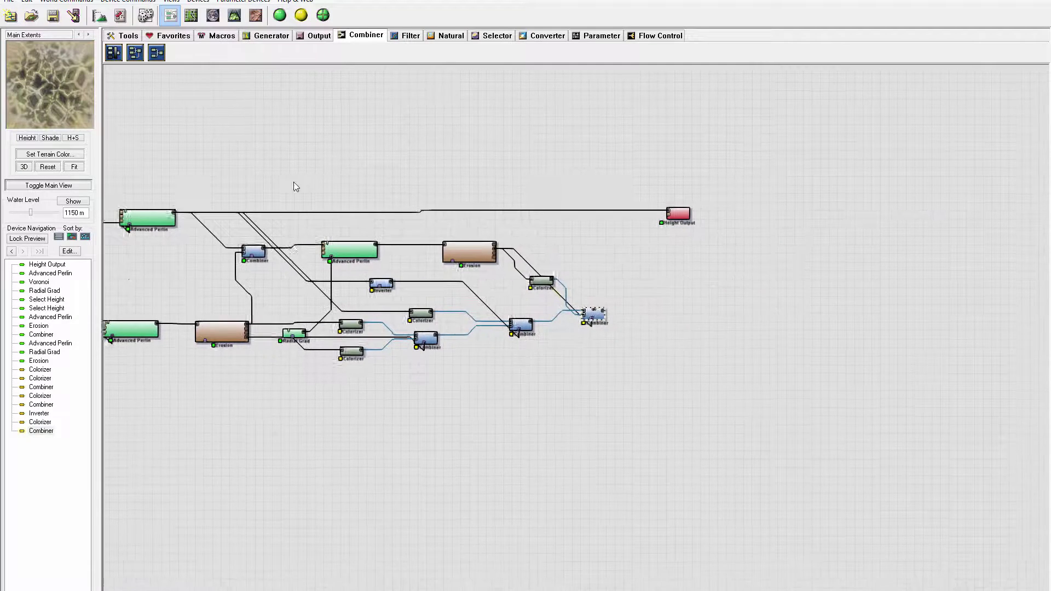
{"action": "scroll", "coordinate": [558, 224], "scroll_direction": "up", "scroll_amount": 2}
{"action": "right_click_drag", "start_coordinate": [557, 220], "coordinate": [470, 256]}
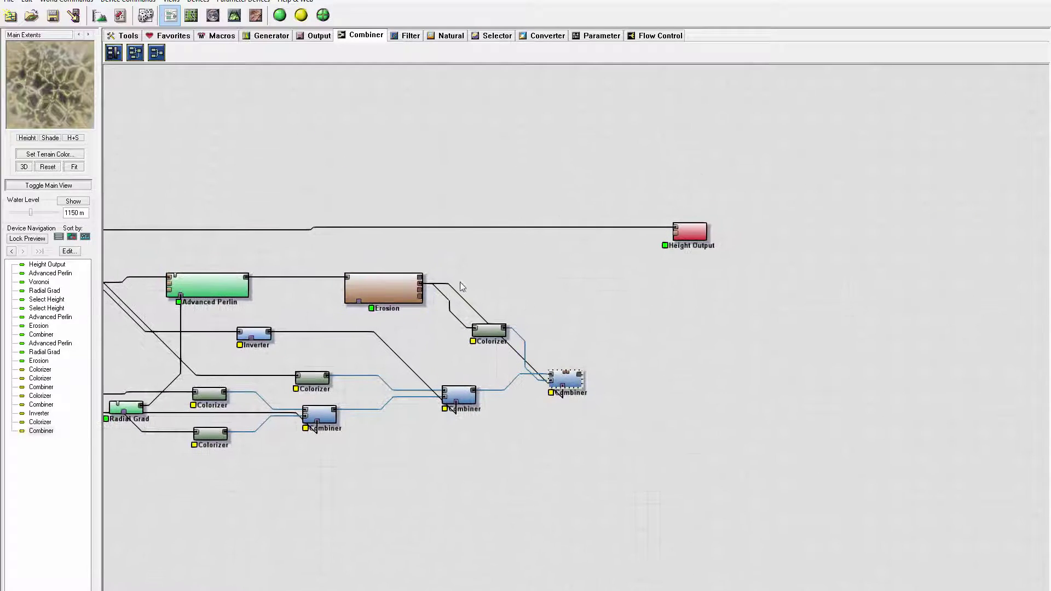
{"action": "left_click", "coordinate": [451, 36]}
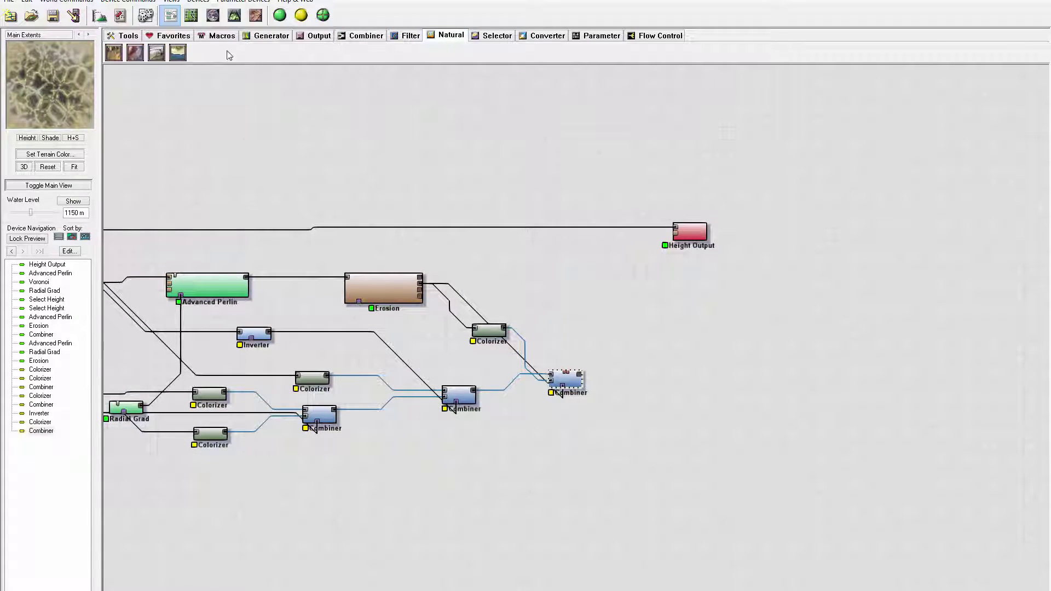
{"action": "left_click_drag", "start_coordinate": [157, 52], "coordinate": [574, 259]}
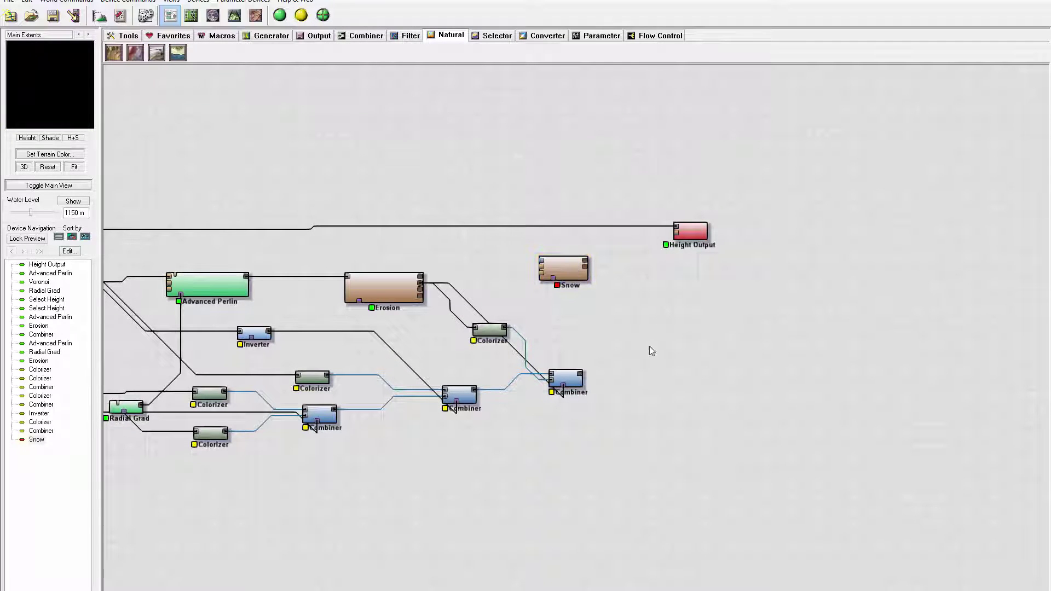
Step: Add an Overlay View output and feed it the upper Erosion's primary output and the final Combiner's colour bitmap
{"action": "left_click", "coordinate": [572, 377]}
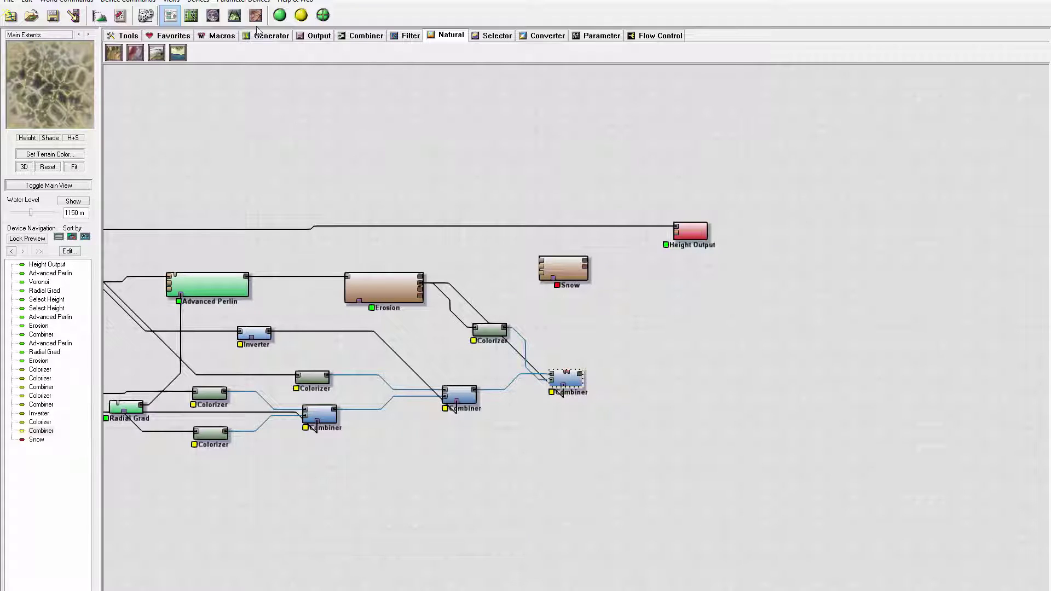
{"action": "left_click", "coordinate": [271, 36]}
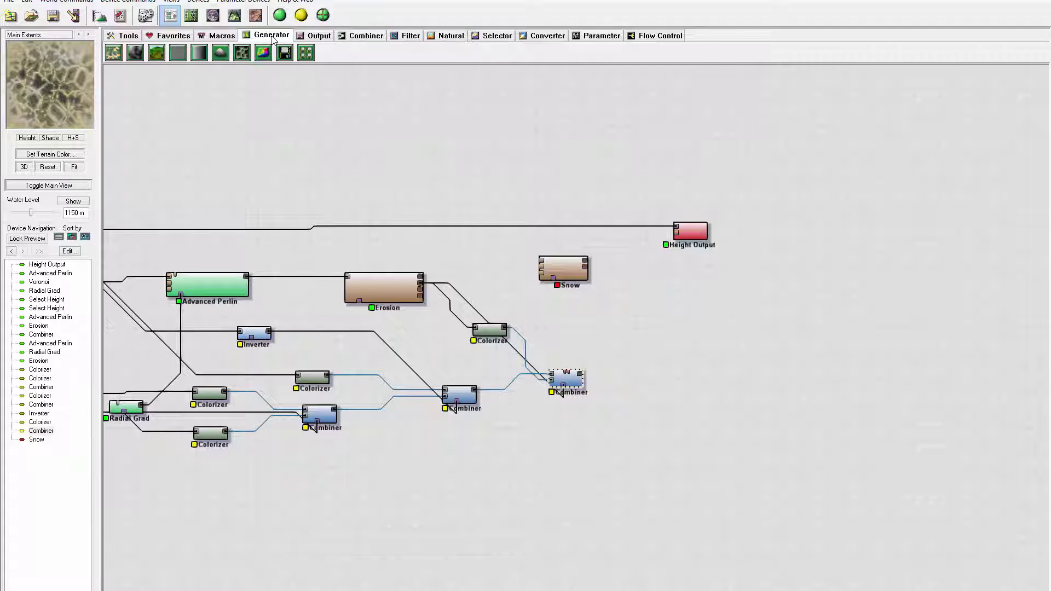
{"action": "left_click", "coordinate": [303, 40]}
{"action": "left_click_drag", "start_coordinate": [200, 53], "coordinate": [715, 321]}
{"action": "left_click", "coordinate": [418, 285]}
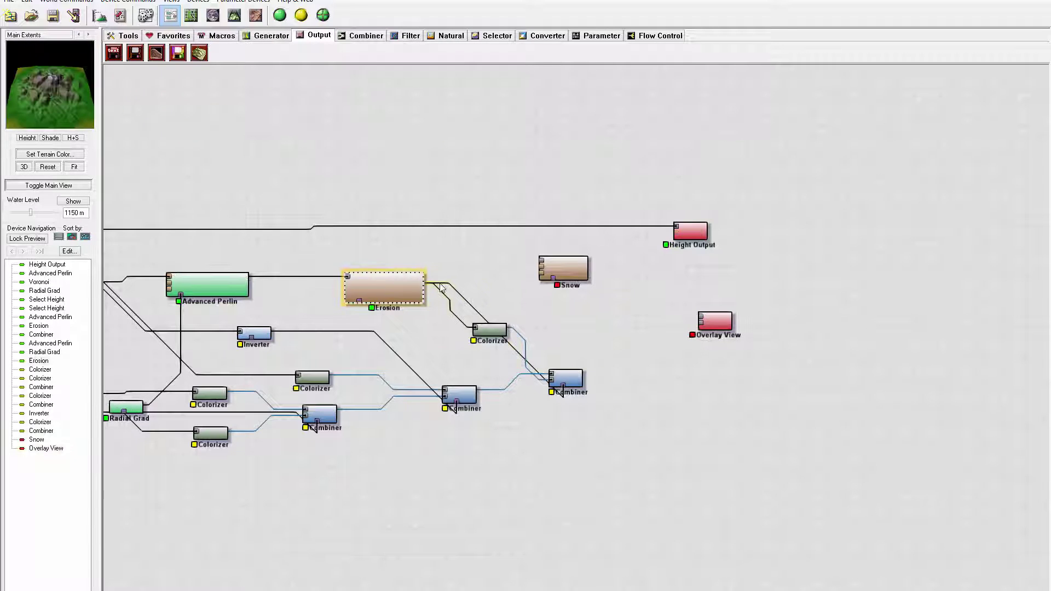
{"action": "left_click_drag", "start_coordinate": [421, 277], "coordinate": [701, 320]}
{"action": "left_click", "coordinate": [580, 377]}
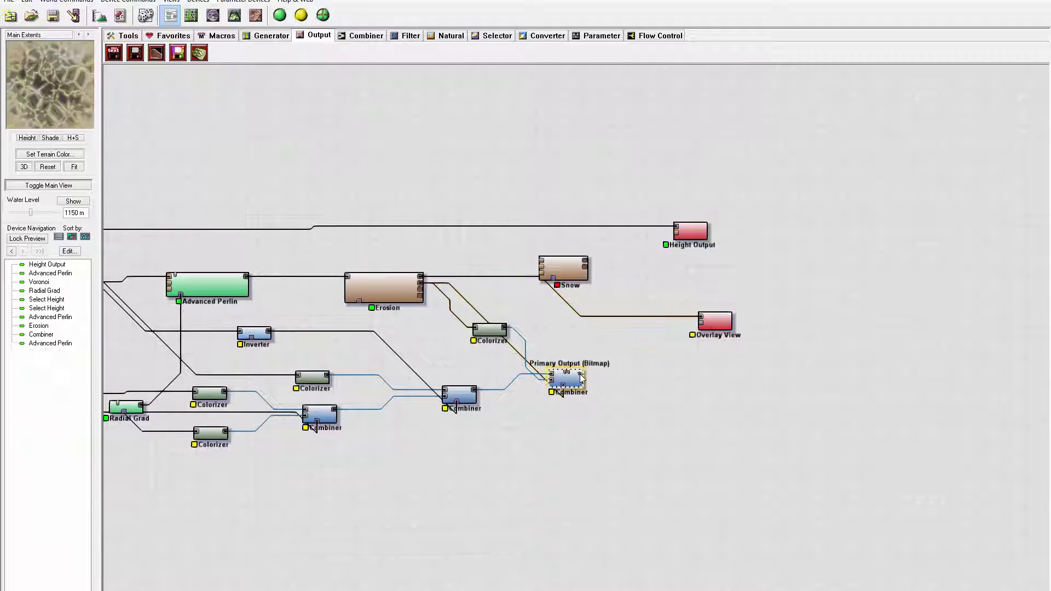
{"action": "left_click_drag", "start_coordinate": [581, 377], "coordinate": [717, 330]}
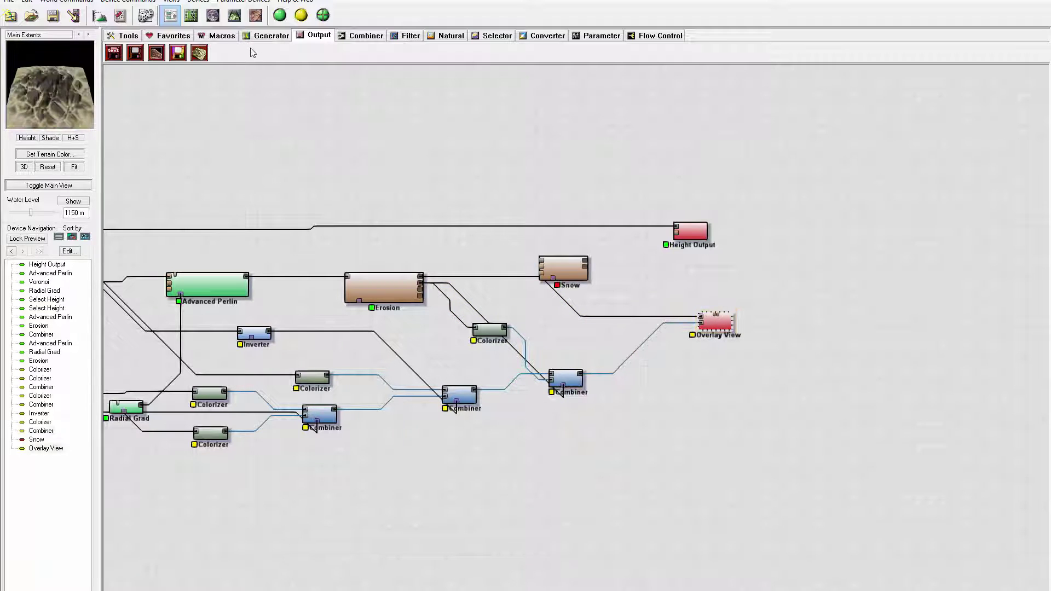
Step: Build the terrain and examine its colouring from several angles in the 3D view
{"action": "left_click", "coordinate": [235, 15]}
{"action": "left_click", "coordinate": [287, 19]}
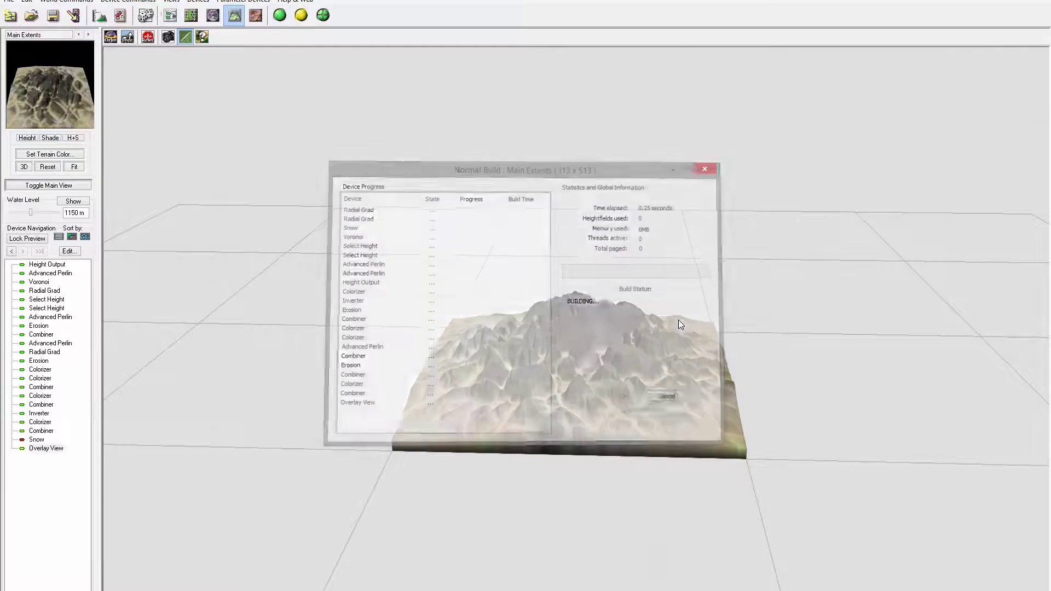
{"action": "left_click_drag", "start_coordinate": [553, 355], "coordinate": [474, 569]}
{"action": "left_click_drag", "start_coordinate": [461, 430], "coordinate": [518, 318]}
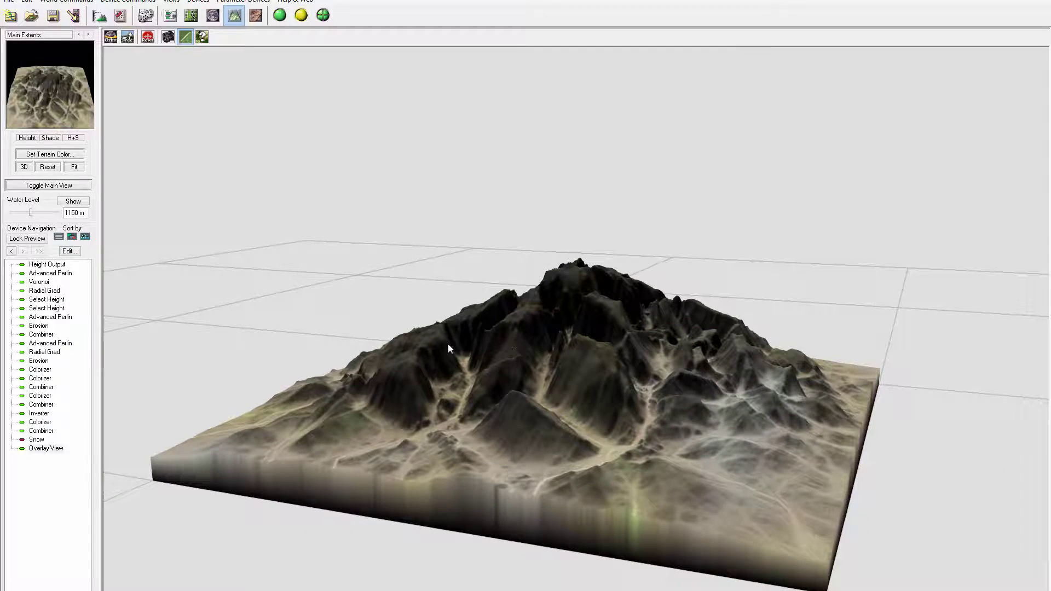
{"action": "left_click_drag", "start_coordinate": [448, 347], "coordinate": [252, 70]}
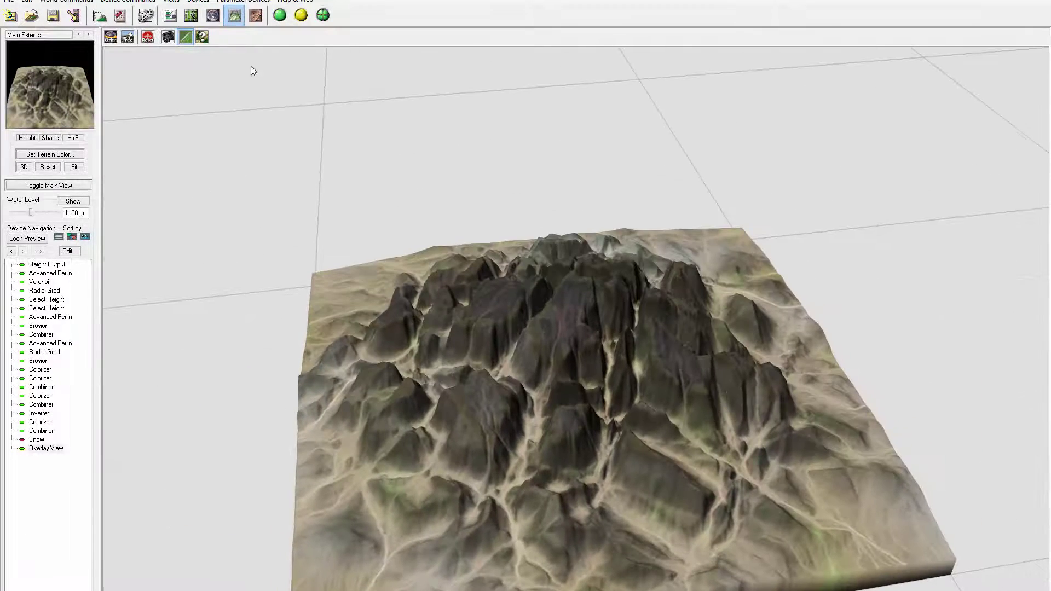
Step: Return to the device network and move the Snow device clear of the wire from Erosion to Overlay View
{"action": "left_click", "coordinate": [170, 16]}
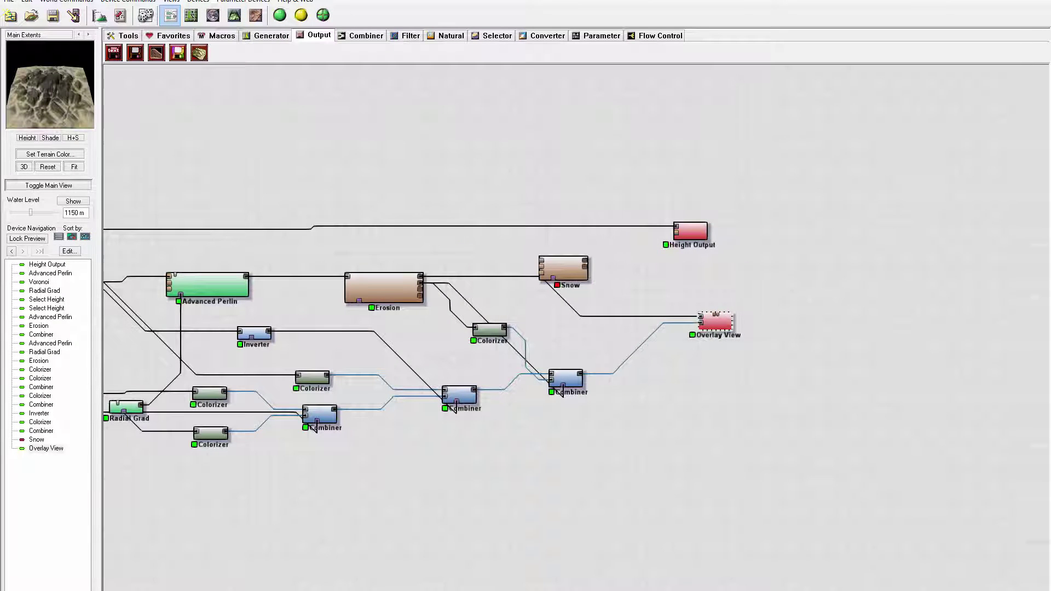
{"action": "right_click_drag", "start_coordinate": [689, 273], "coordinate": [592, 270]}
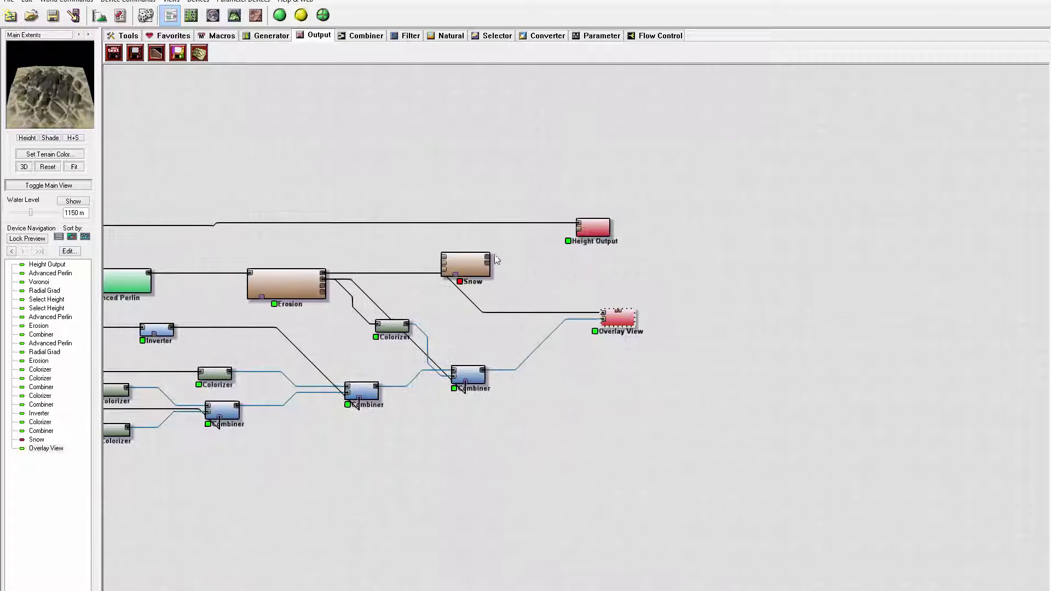
{"action": "left_click_drag", "start_coordinate": [462, 264], "coordinate": [485, 255]}
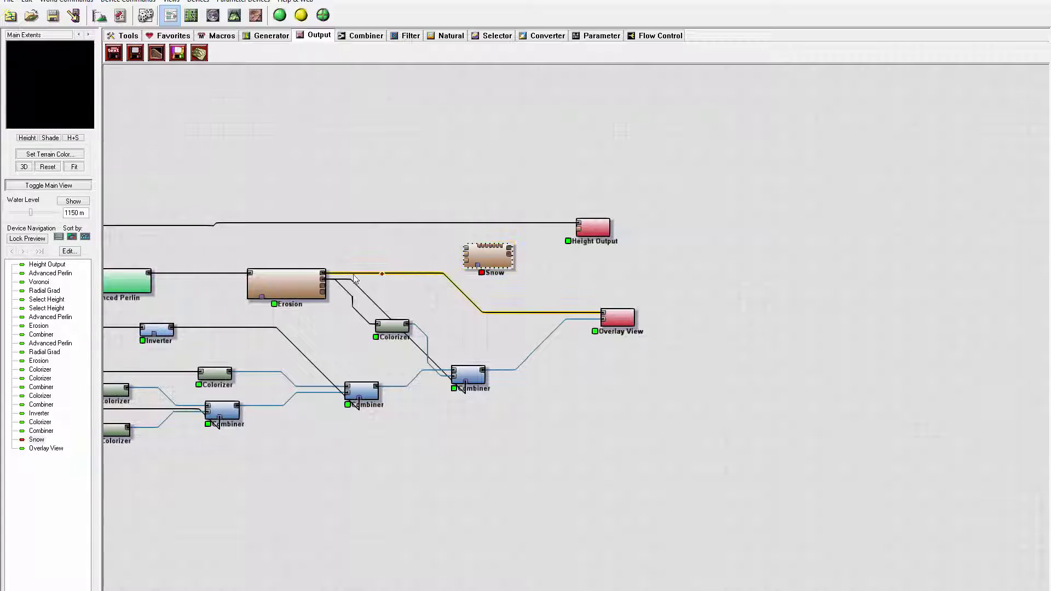
Step: Route the upper Erosion's primary output through Snow into the Overlay View, and move the Overlay View and Height Output farther from the other devices
{"action": "left_click", "coordinate": [285, 285]}
{"action": "left_click_drag", "start_coordinate": [324, 273], "coordinate": [468, 249]}
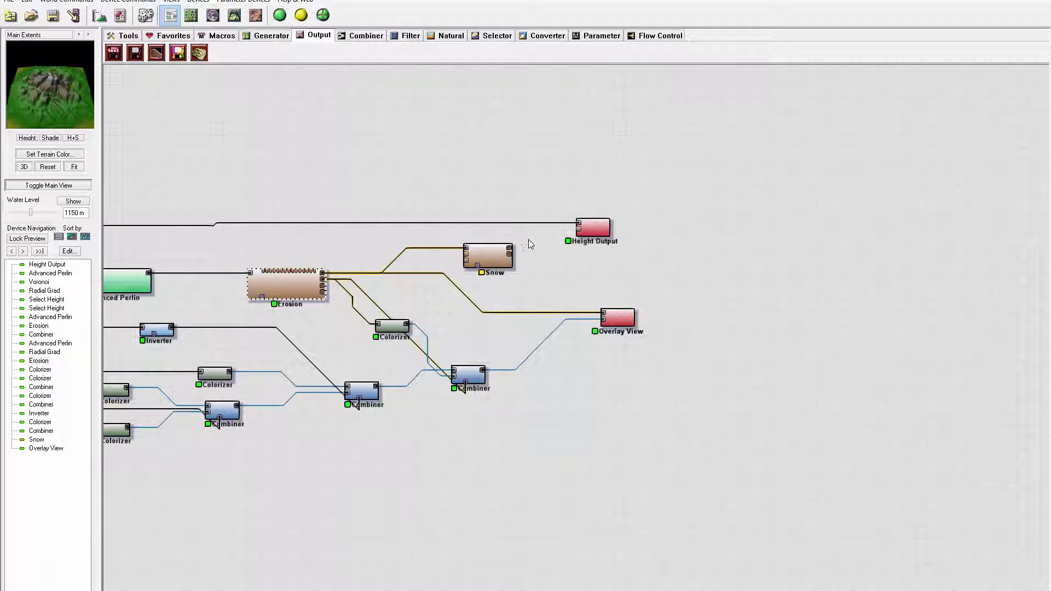
{"action": "left_click", "coordinate": [511, 250]}
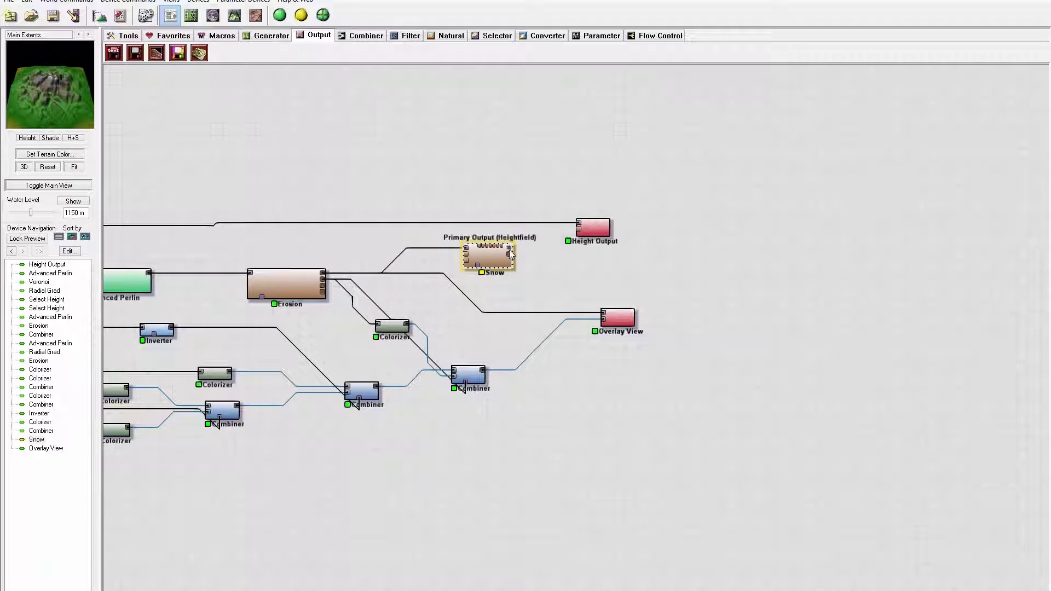
{"action": "left_click_drag", "start_coordinate": [511, 249], "coordinate": [780, 312]}
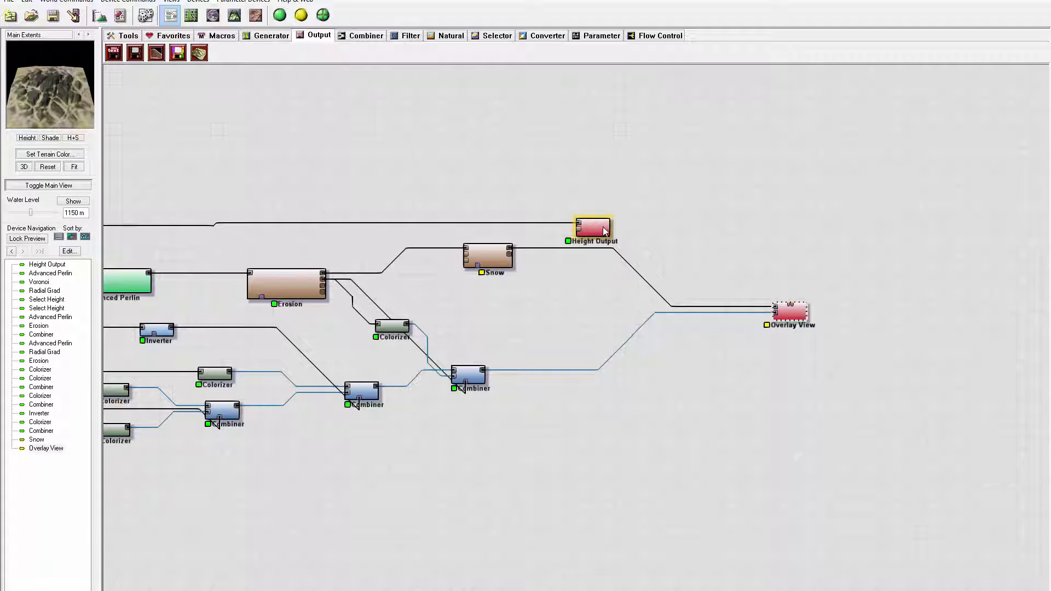
{"action": "left_click_drag", "start_coordinate": [602, 227], "coordinate": [770, 205]}
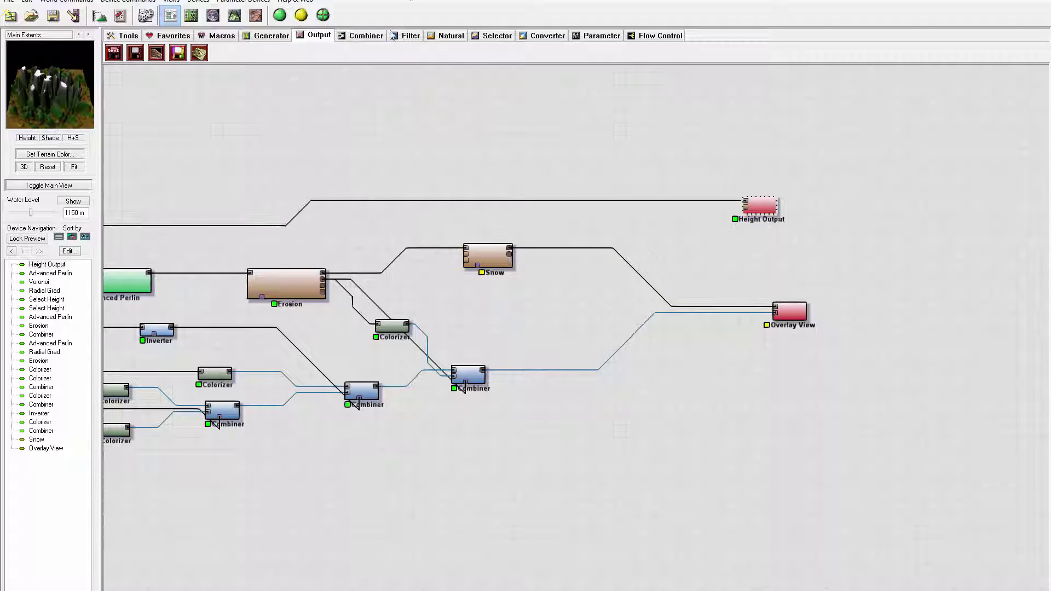
{"action": "left_click", "coordinate": [494, 257]}
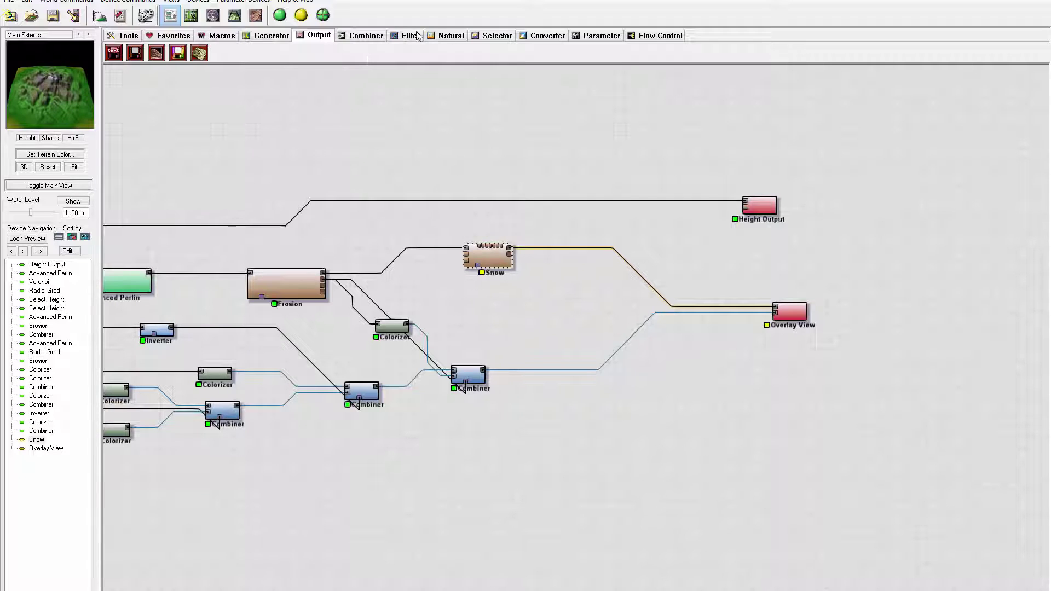
Step: Add Select Height and Select Slope devices beyond the final colour Combiner, with Select Height placed below Select Slope
{"action": "left_click", "coordinate": [492, 36]}
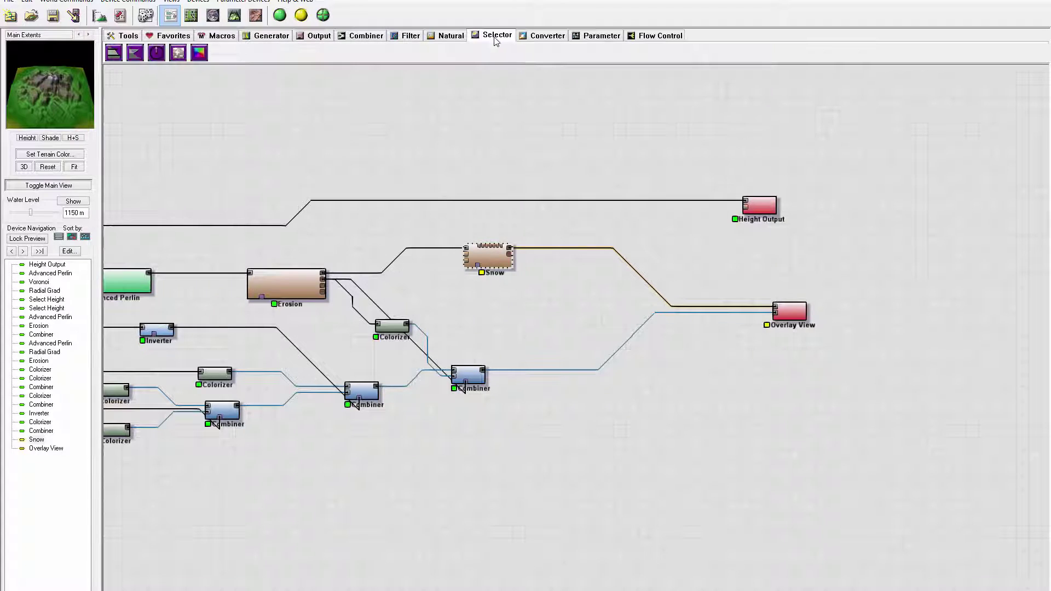
{"action": "left_click", "coordinate": [113, 53]}
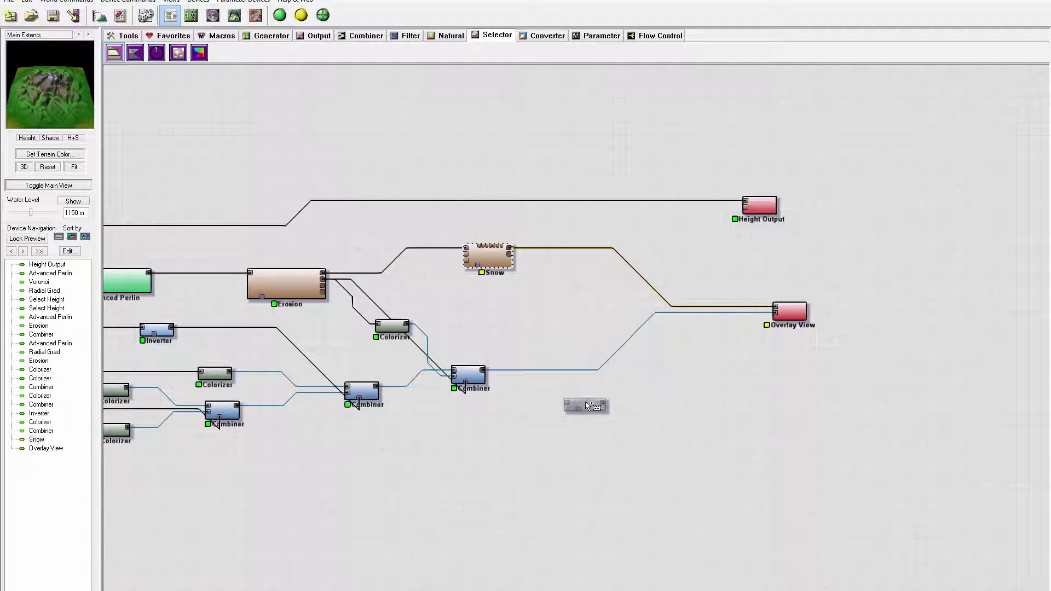
{"action": "left_click", "coordinate": [565, 315]}
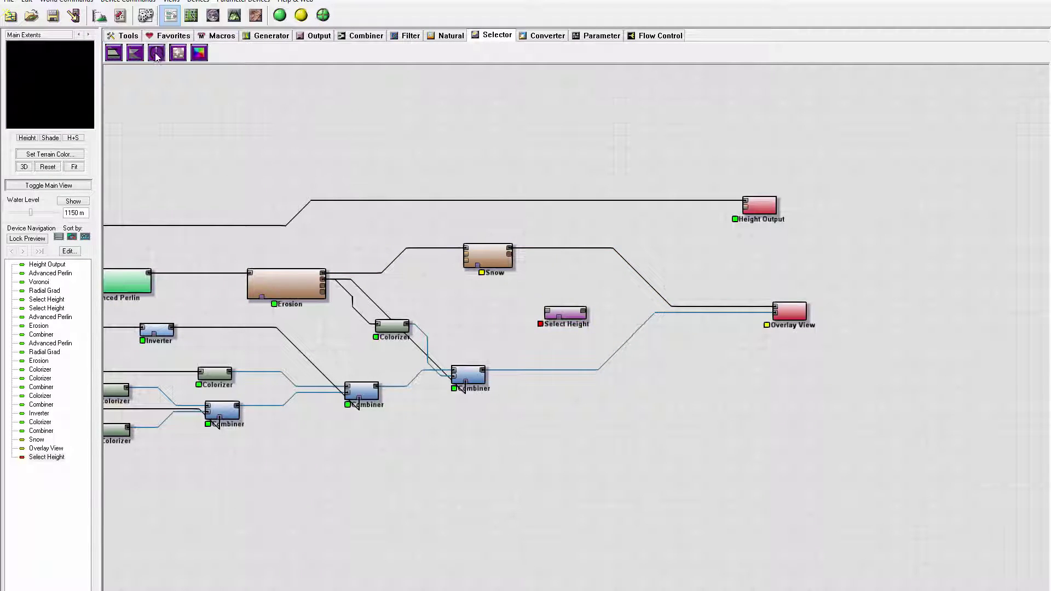
{"action": "left_click", "coordinate": [135, 53]}
{"action": "left_click", "coordinate": [563, 354]}
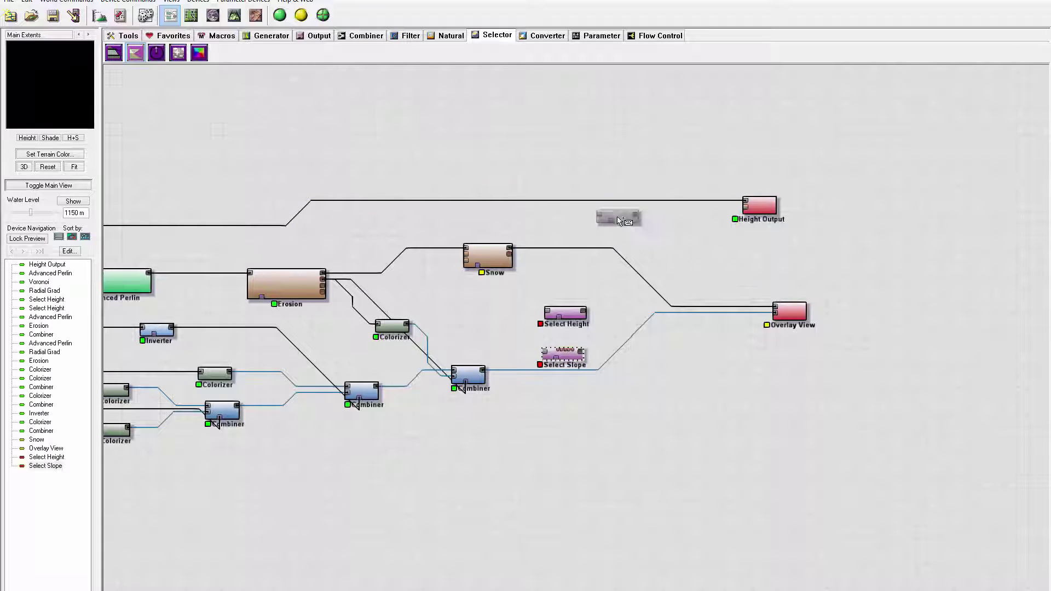
{"action": "right_click", "coordinate": [612, 229]}
{"action": "left_click_drag", "start_coordinate": [570, 309], "coordinate": [575, 385]}
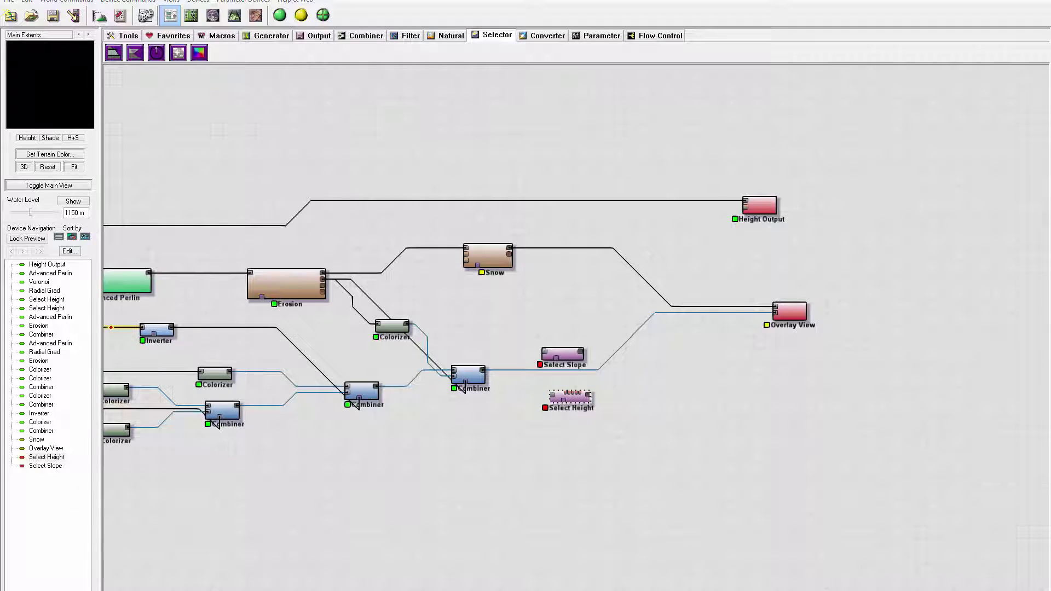
Step: Feed Snow's primary output into Select Slope and set its maximum slope to 0.60 (25 degrees)
{"action": "double_click", "coordinate": [570, 353]}
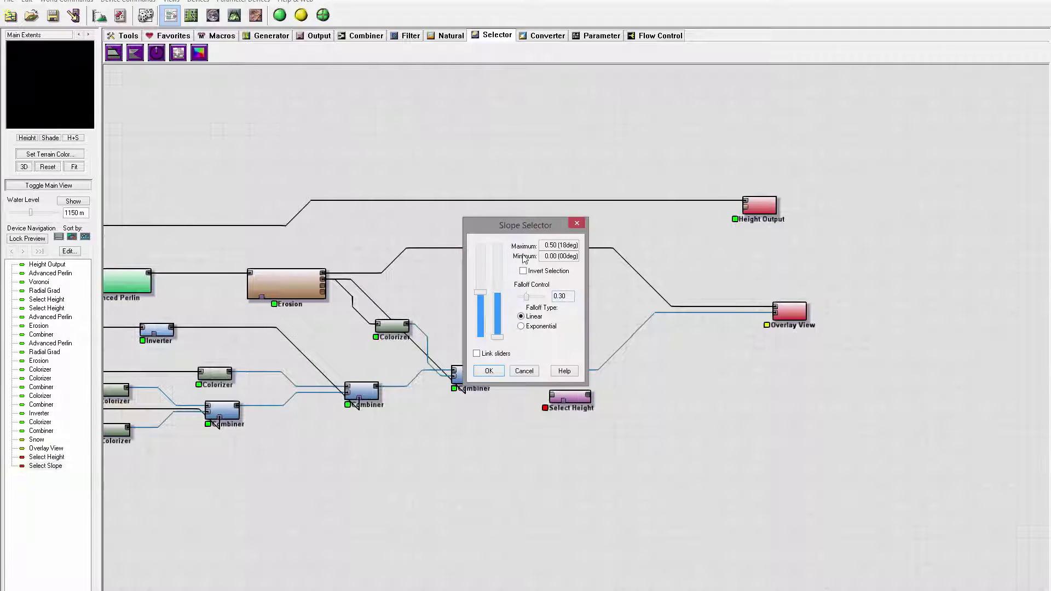
{"action": "left_click", "coordinate": [524, 371]}
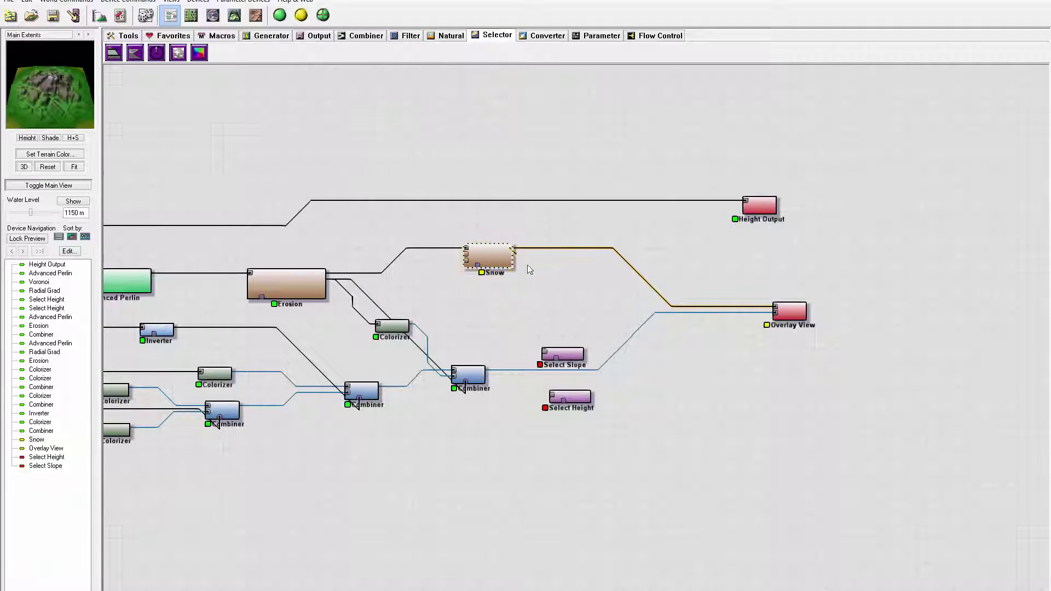
{"action": "double_click", "coordinate": [564, 355]}
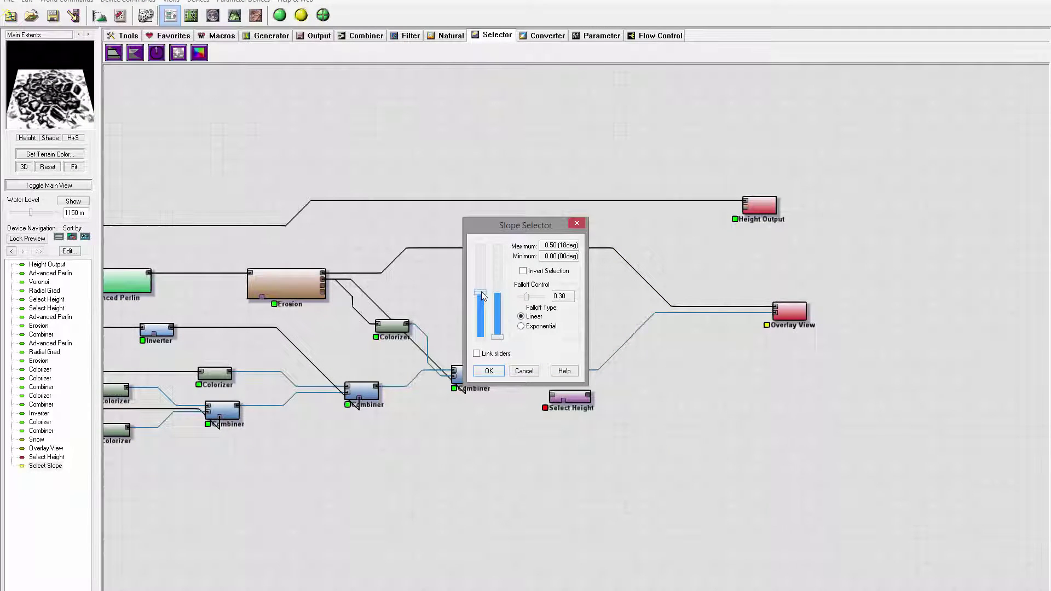
{"action": "left_click_drag", "start_coordinate": [481, 291], "coordinate": [484, 282]}
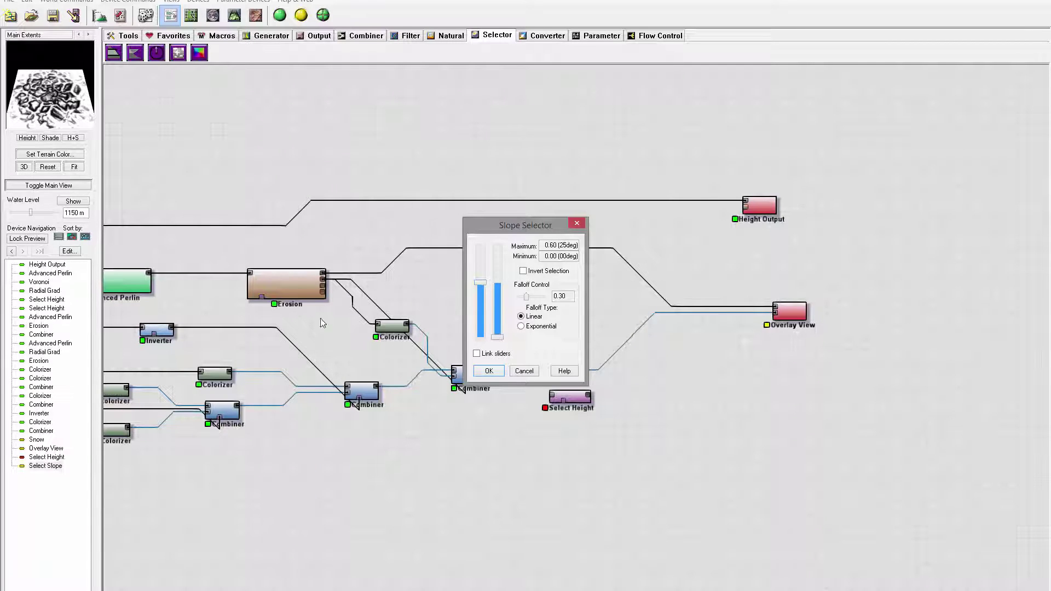
{"action": "left_click", "coordinate": [488, 372]}
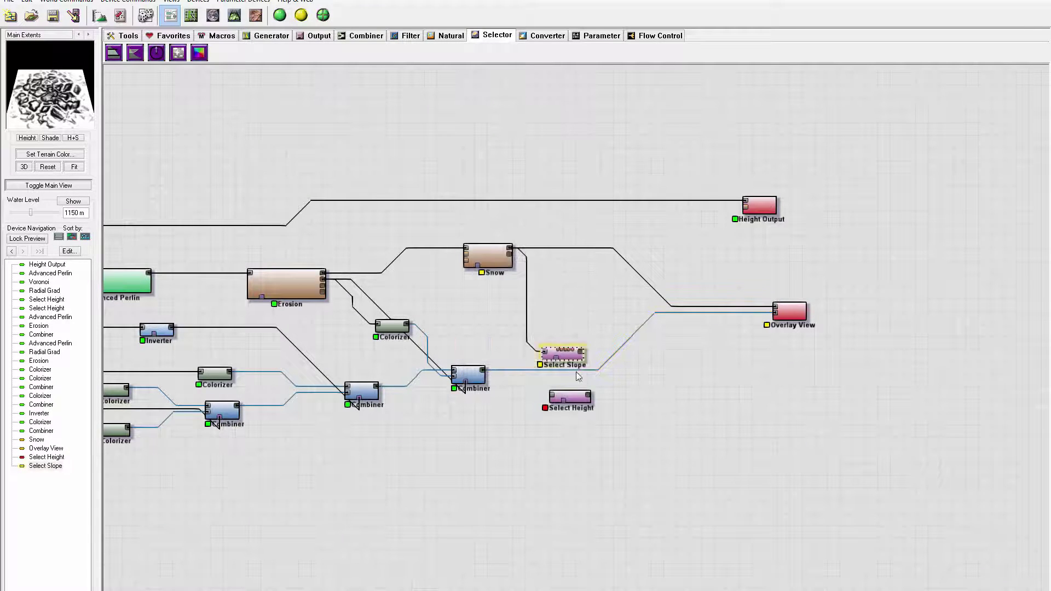
Step: Connect Select Height's input to Snow's primary output and move the device slightly farther below Select Slope
{"action": "left_click", "coordinate": [553, 396]}
{"action": "left_click_drag", "start_coordinate": [551, 393], "coordinate": [511, 248]}
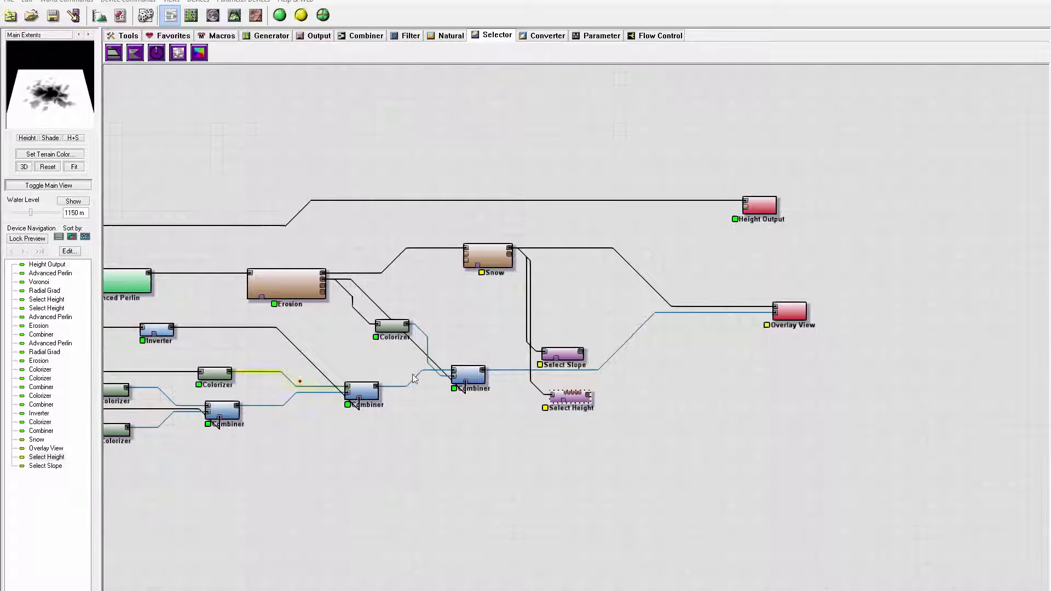
{"action": "left_click_drag", "start_coordinate": [572, 401], "coordinate": [560, 413]}
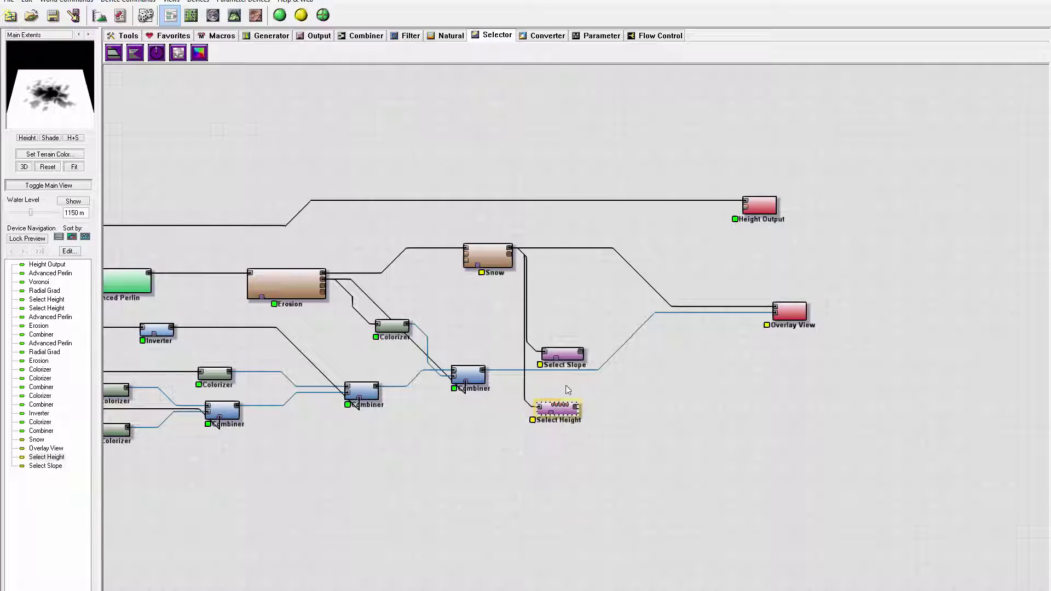
Step: Recheck the Select Slope settings and set Select Height's maximum to 1148.44 m
{"action": "double_click", "coordinate": [568, 359]}
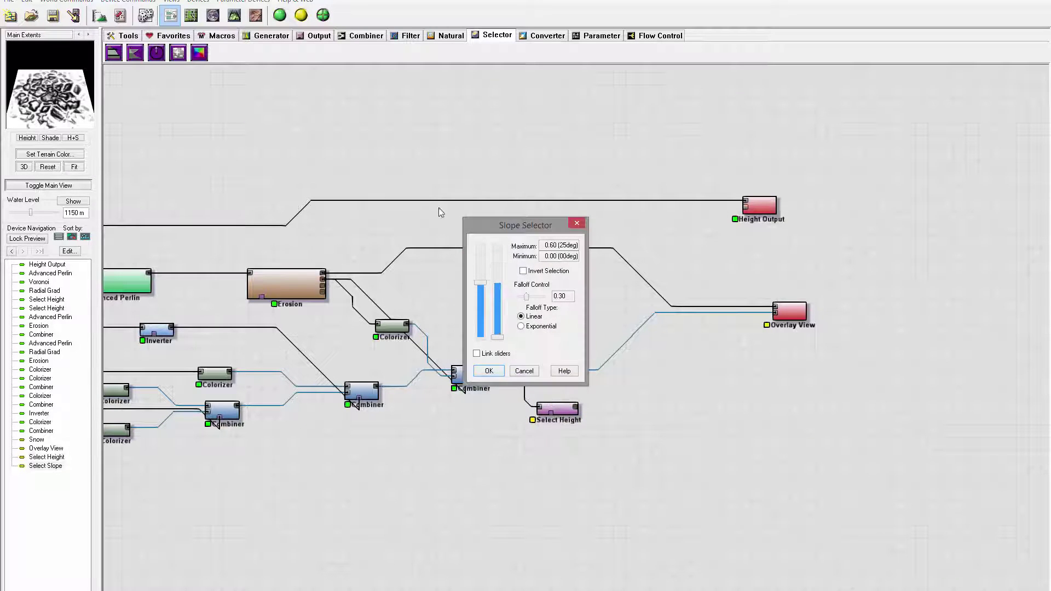
{"action": "left_click", "coordinate": [489, 371]}
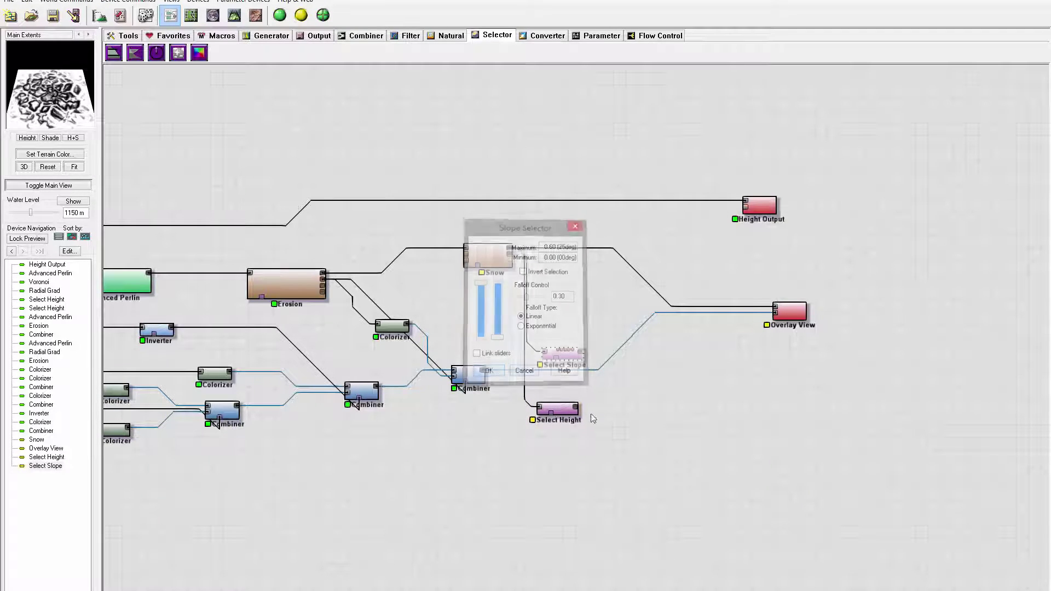
{"action": "double_click", "coordinate": [557, 407]}
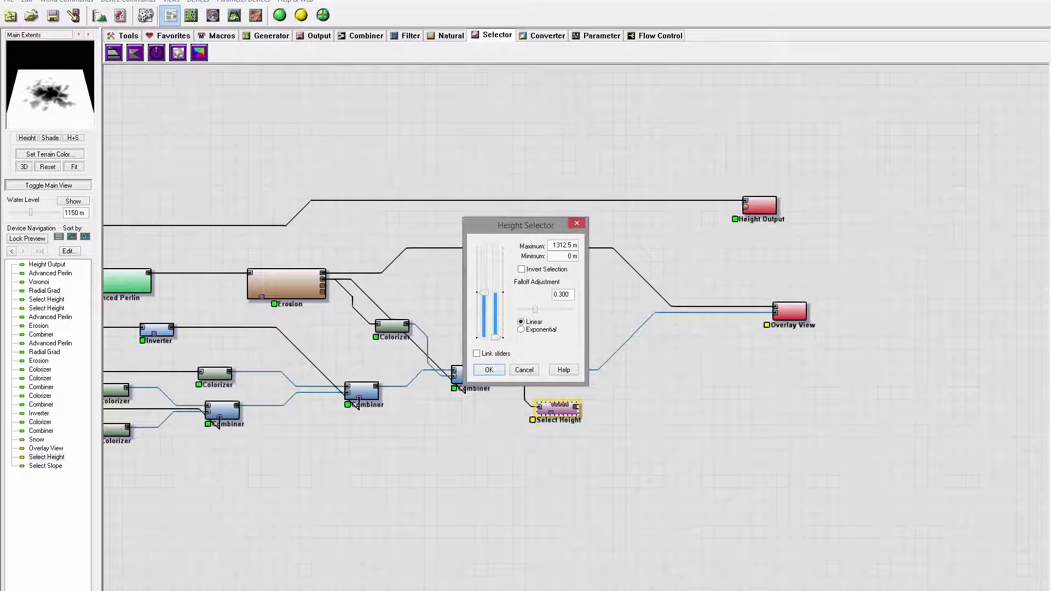
{"action": "key", "text": "Return"}
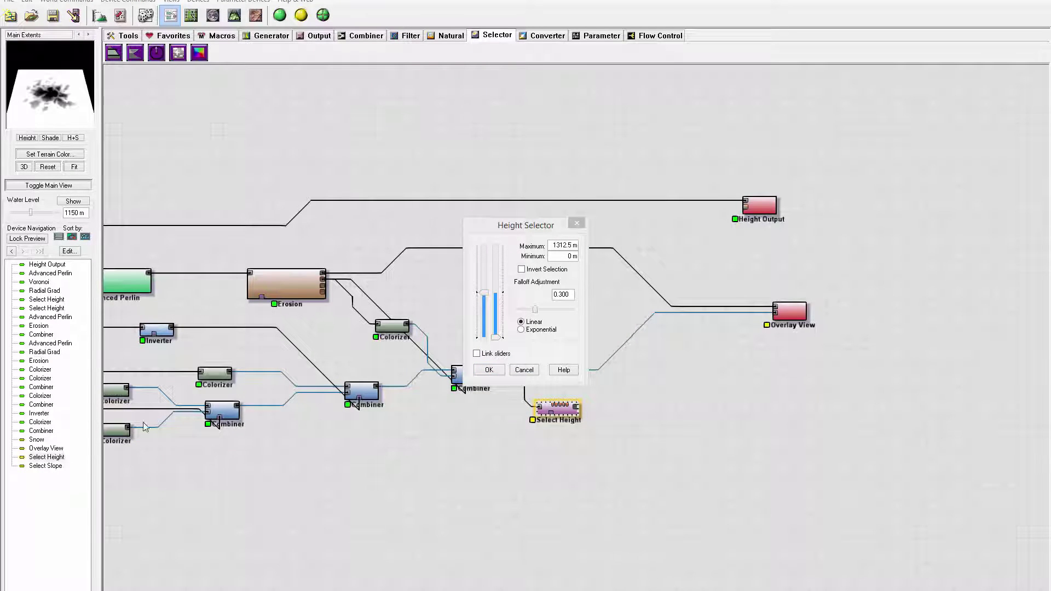
{"action": "left_click_drag", "start_coordinate": [484, 293], "coordinate": [491, 303]}
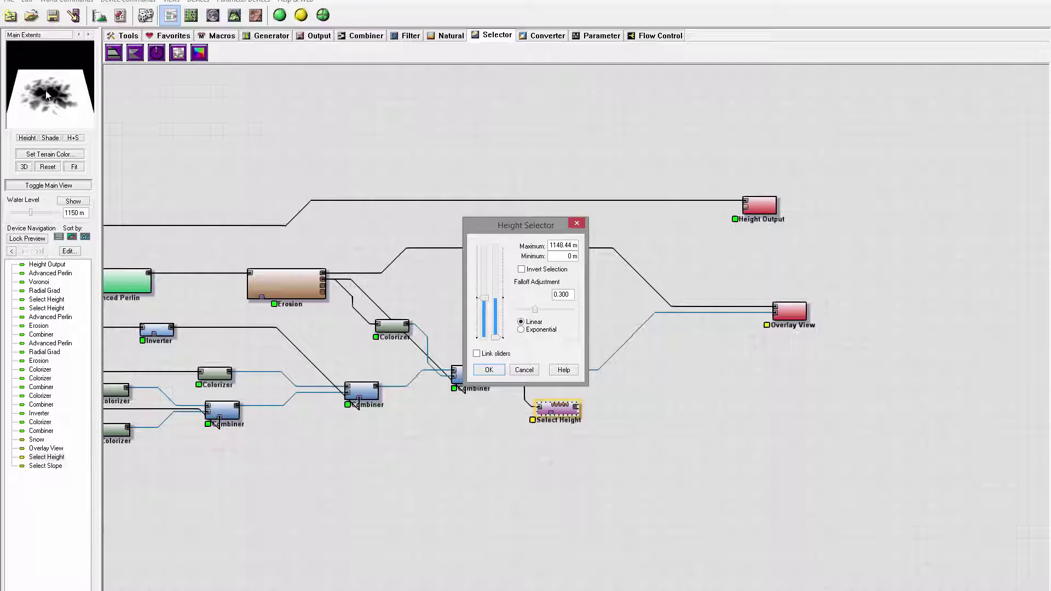
{"action": "left_click", "coordinate": [489, 368]}
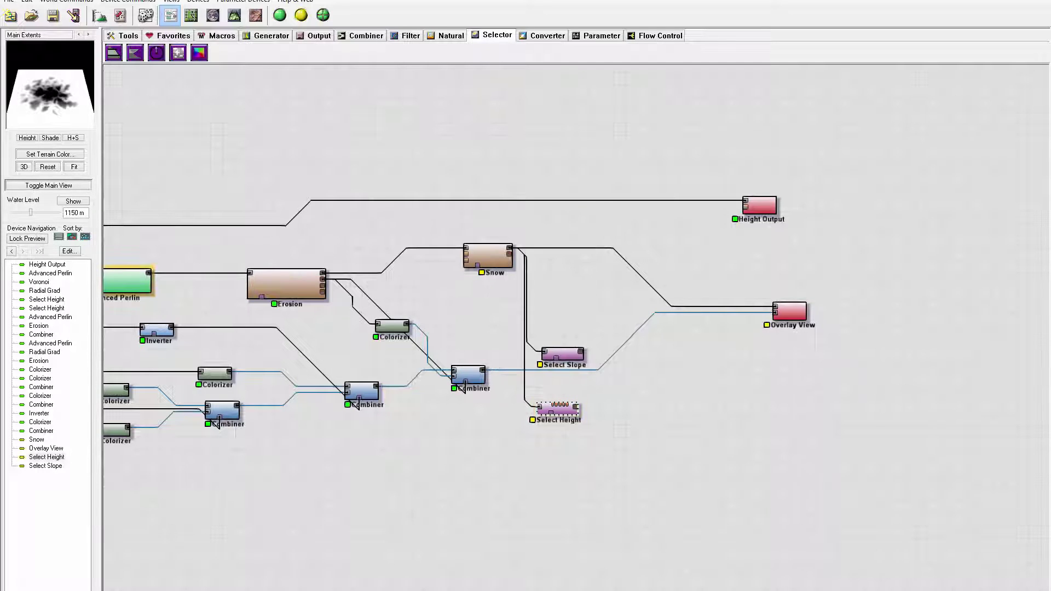
Step: Nudge the Select Slope and Select Height devices into line and add a new Combiner beside them
{"action": "left_click", "coordinate": [263, 485]}
{"action": "left_click_drag", "start_coordinate": [581, 355], "coordinate": [581, 352]}
{"action": "left_click_drag", "start_coordinate": [573, 406], "coordinate": [575, 405]}
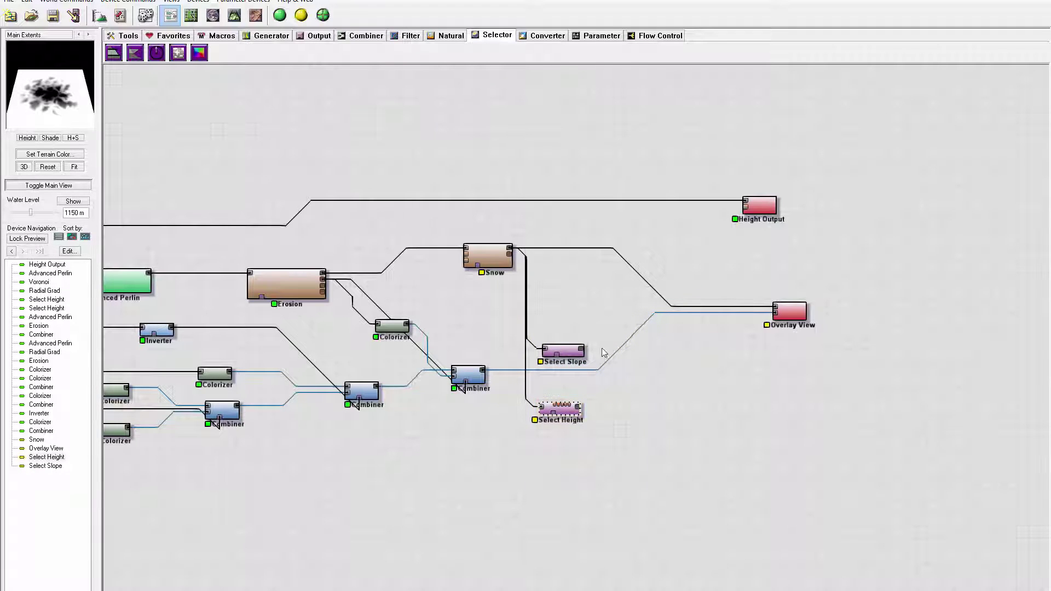
{"action": "left_click", "coordinate": [570, 352]}
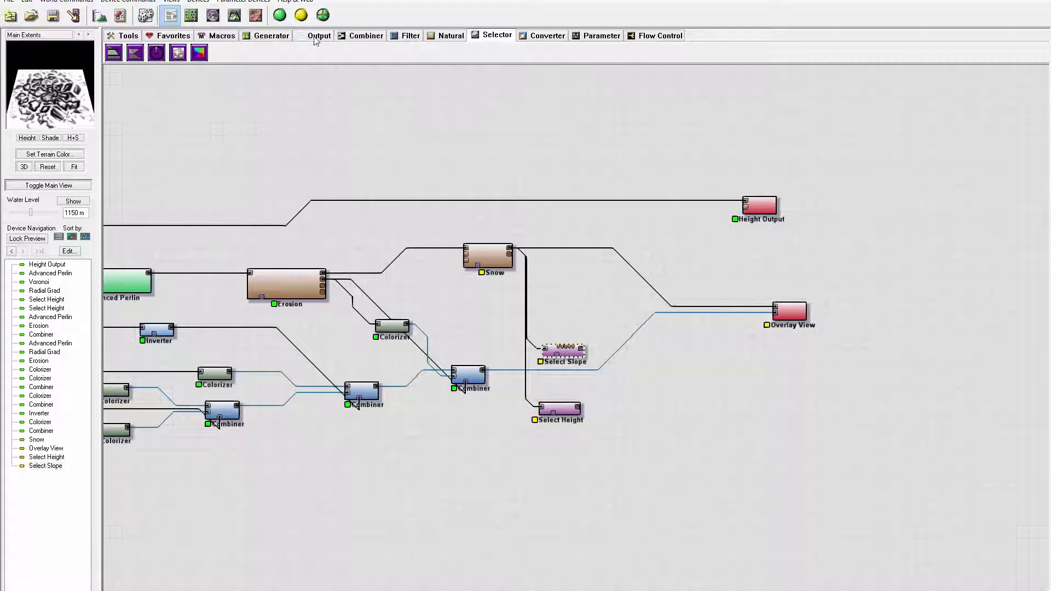
{"action": "left_click", "coordinate": [354, 36]}
{"action": "left_click", "coordinate": [135, 53]}
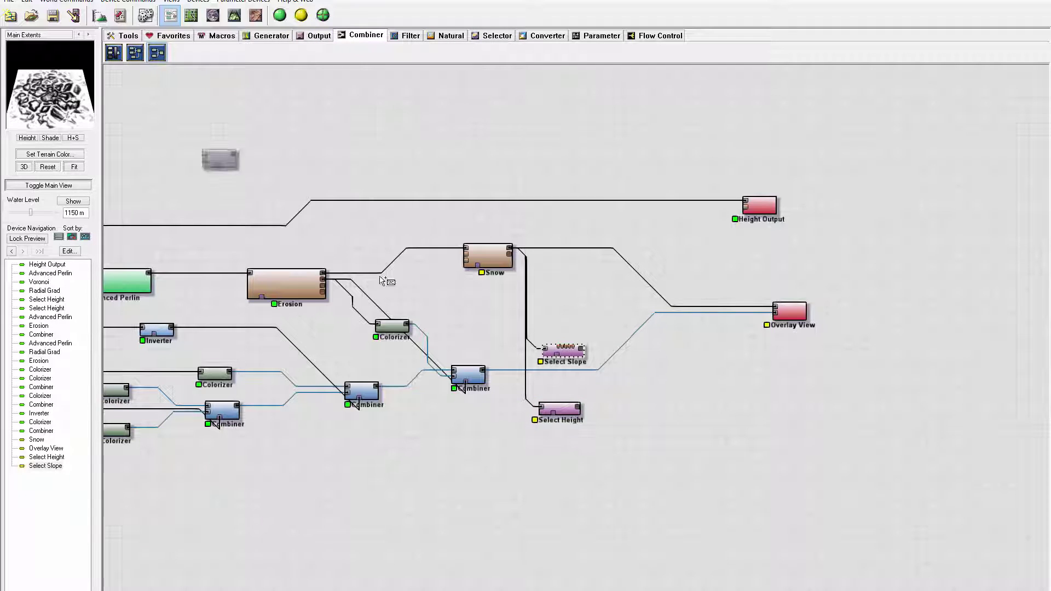
{"action": "left_click", "coordinate": [653, 396]}
{"action": "left_click", "coordinate": [573, 351]}
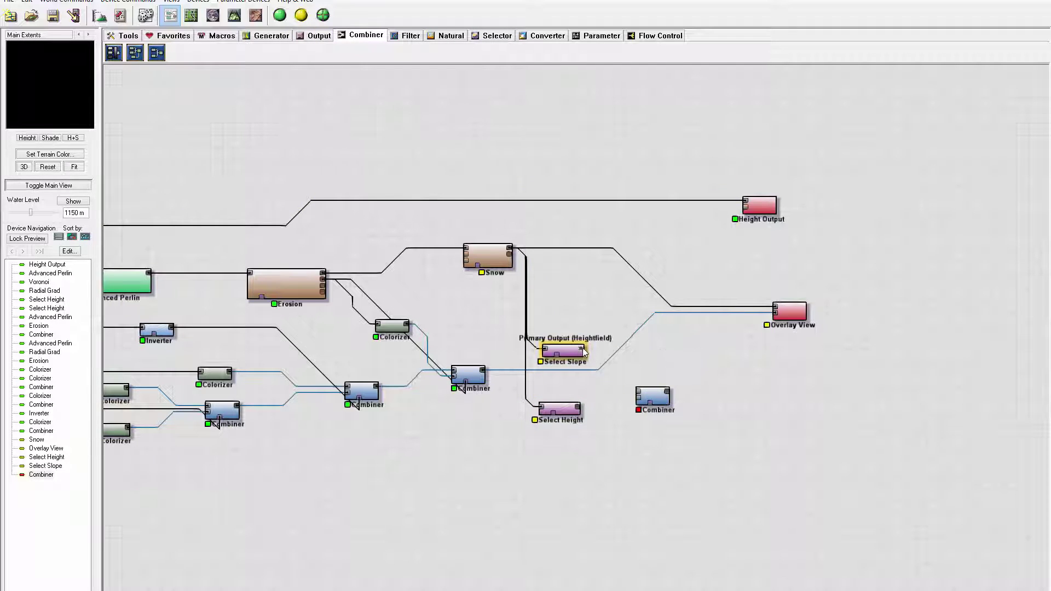
Step: Wire Select Slope into the new Combiner's first input and Select Height into its second input
{"action": "left_click_drag", "start_coordinate": [582, 347], "coordinate": [636, 391]}
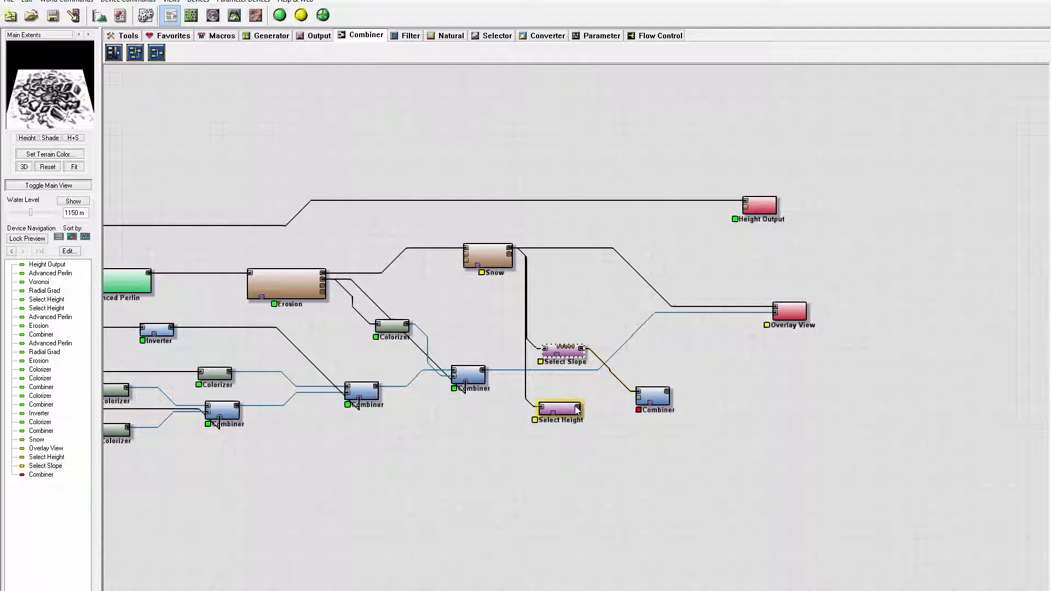
{"action": "left_click_drag", "start_coordinate": [577, 407], "coordinate": [637, 392]}
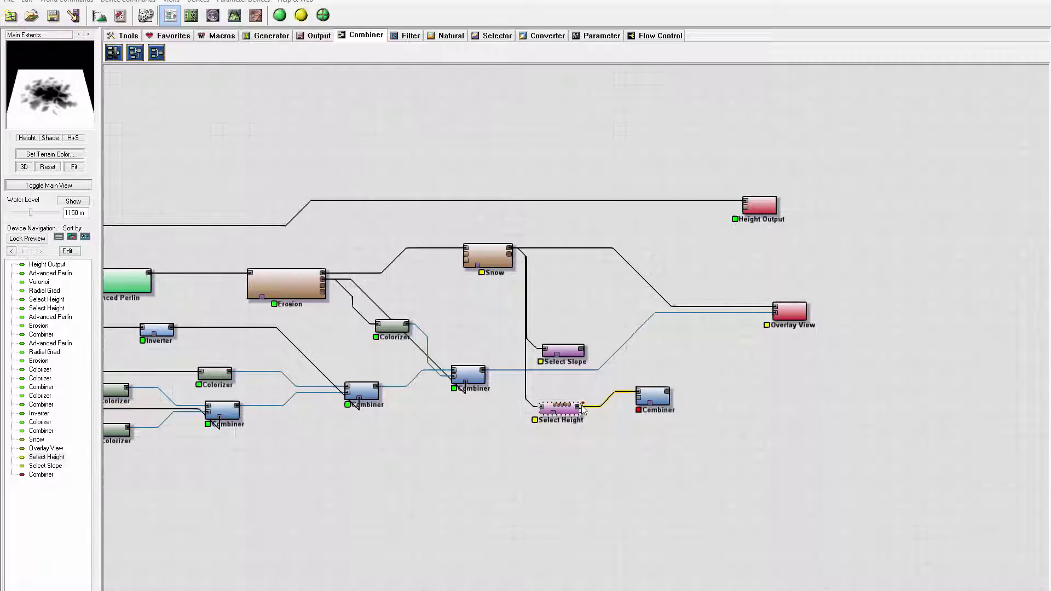
{"action": "left_click_drag", "start_coordinate": [579, 407], "coordinate": [636, 397]}
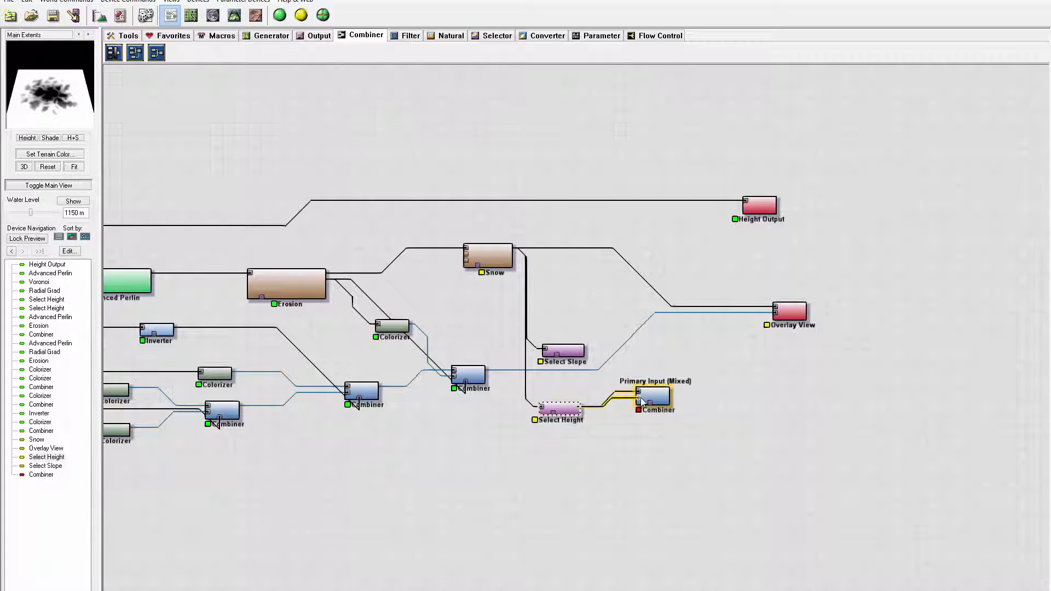
{"action": "left_click_drag", "start_coordinate": [585, 349], "coordinate": [639, 392]}
Step: Set the new Combiner's method to Min with a strength of 1.00000
{"action": "double_click", "coordinate": [654, 396]}
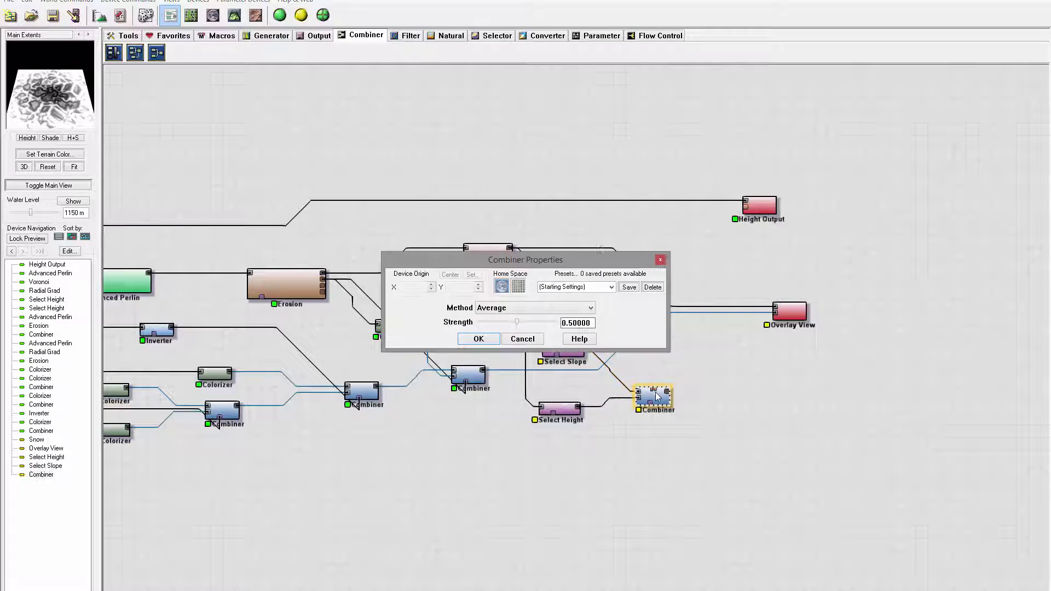
{"action": "left_click", "coordinate": [508, 309]}
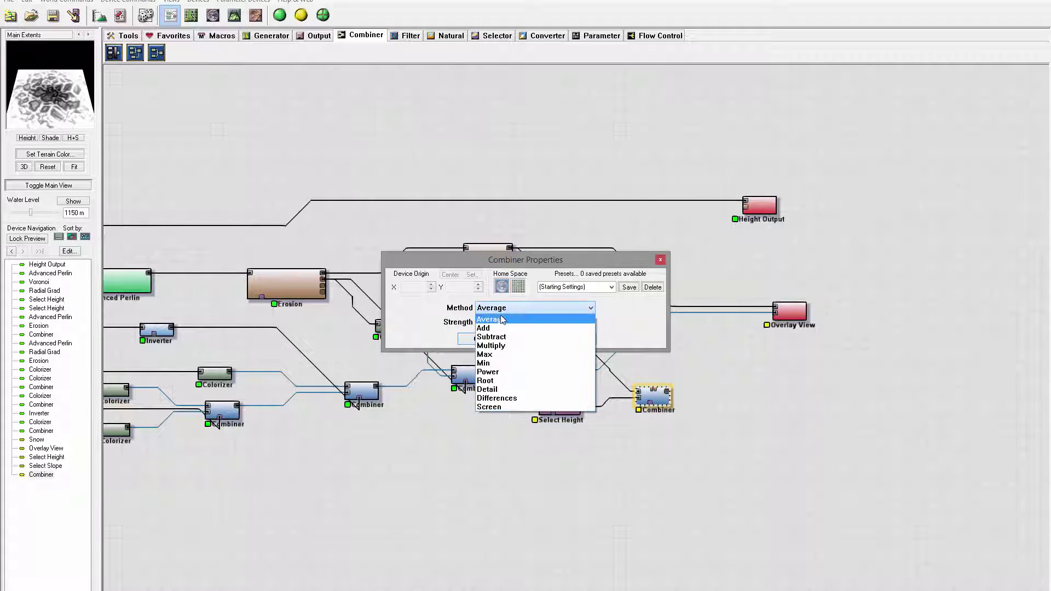
{"action": "left_click", "coordinate": [519, 364]}
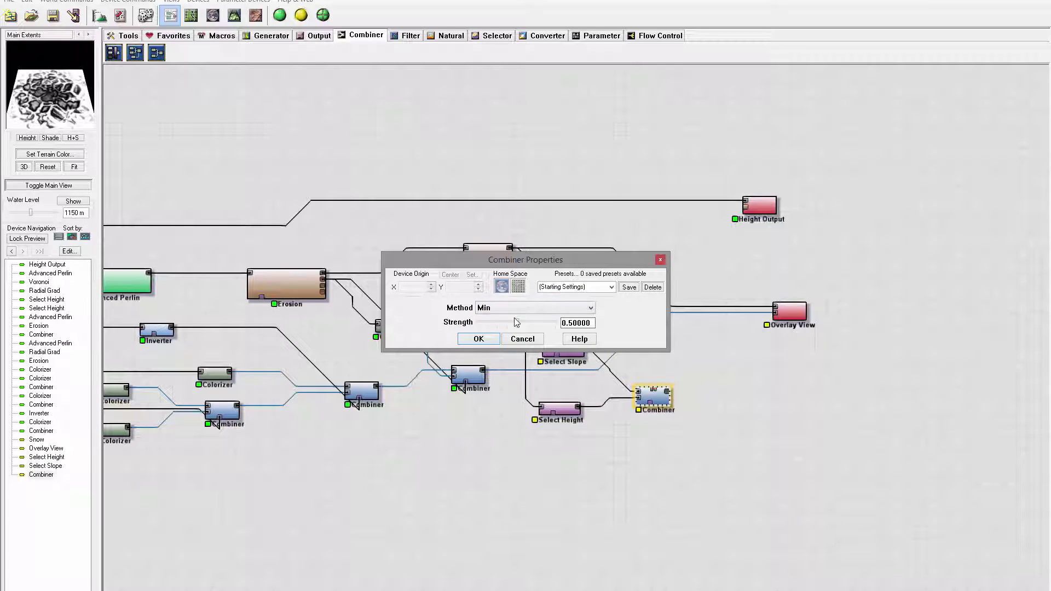
{"action": "left_click_drag", "start_coordinate": [514, 322], "coordinate": [555, 323]}
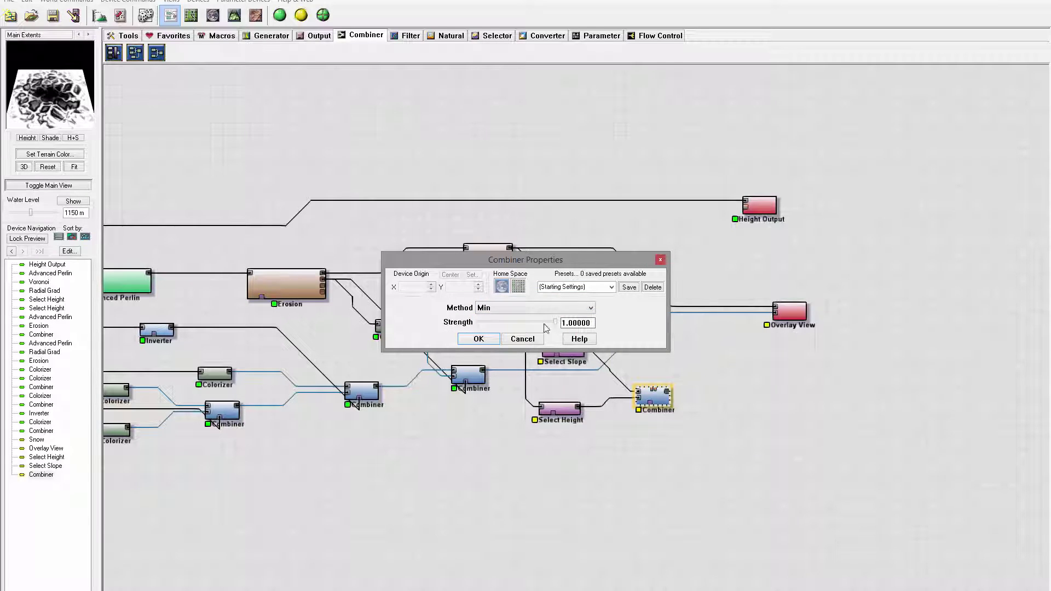
{"action": "left_click", "coordinate": [479, 340]}
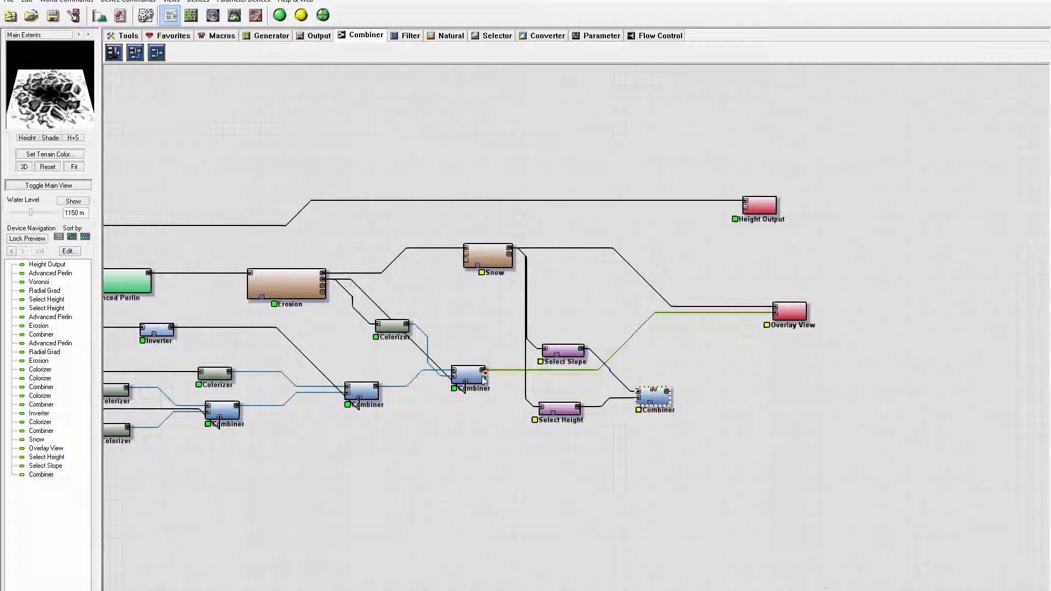
Step: Review the Select Height settings and preview the mask from the Combiner that joins Select Slope and Select Height
{"action": "double_click", "coordinate": [570, 407]}
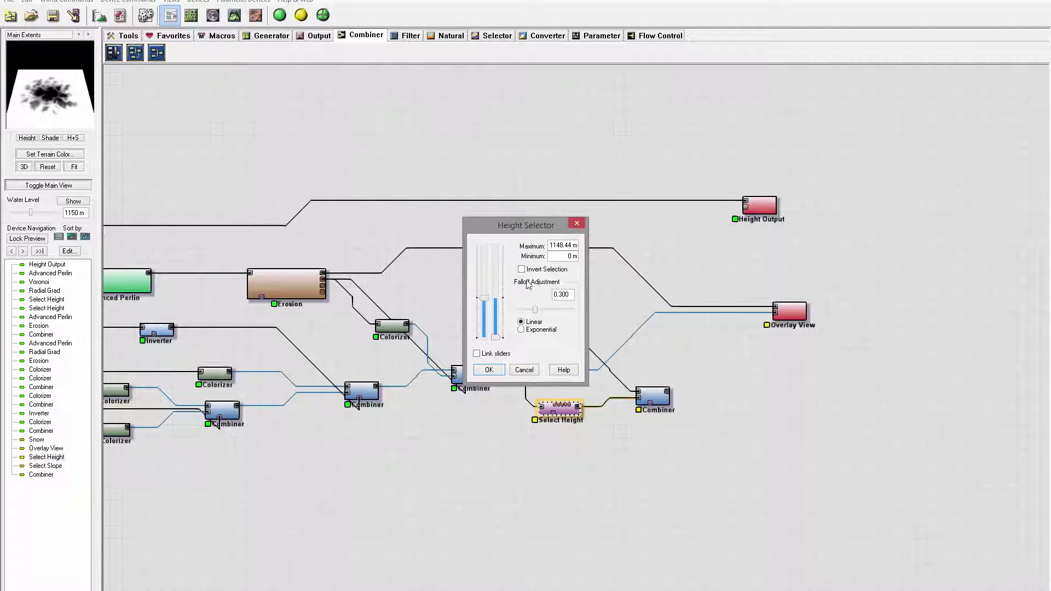
{"action": "left_click", "coordinate": [487, 370]}
{"action": "left_click", "coordinate": [660, 399]}
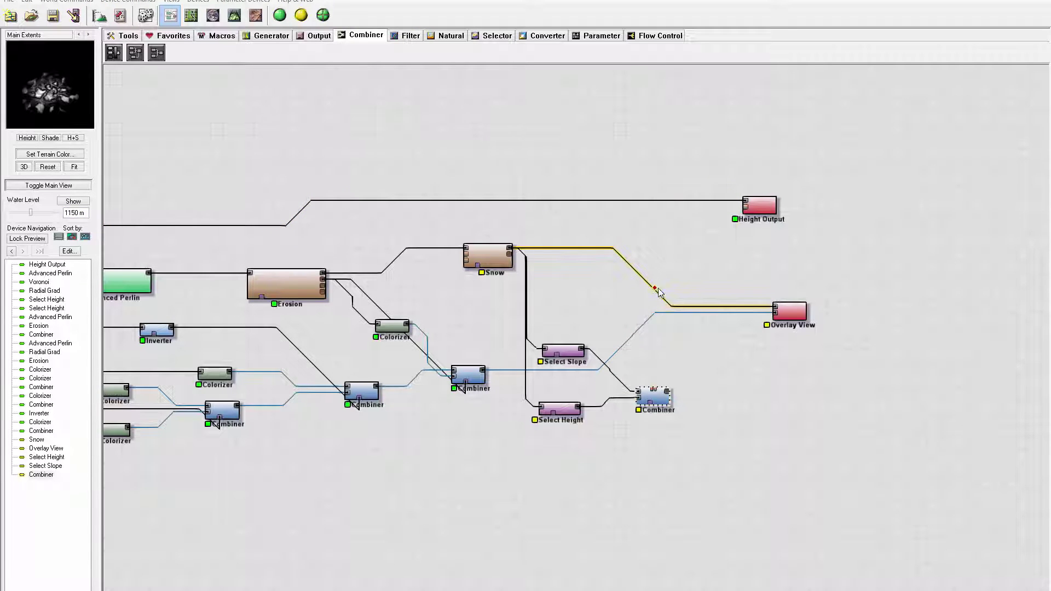
Step: Duplicate the Colorizer below Erosion and place the copy between Snow and Overlay View, above Select Slope
{"action": "left_click", "coordinate": [392, 326]}
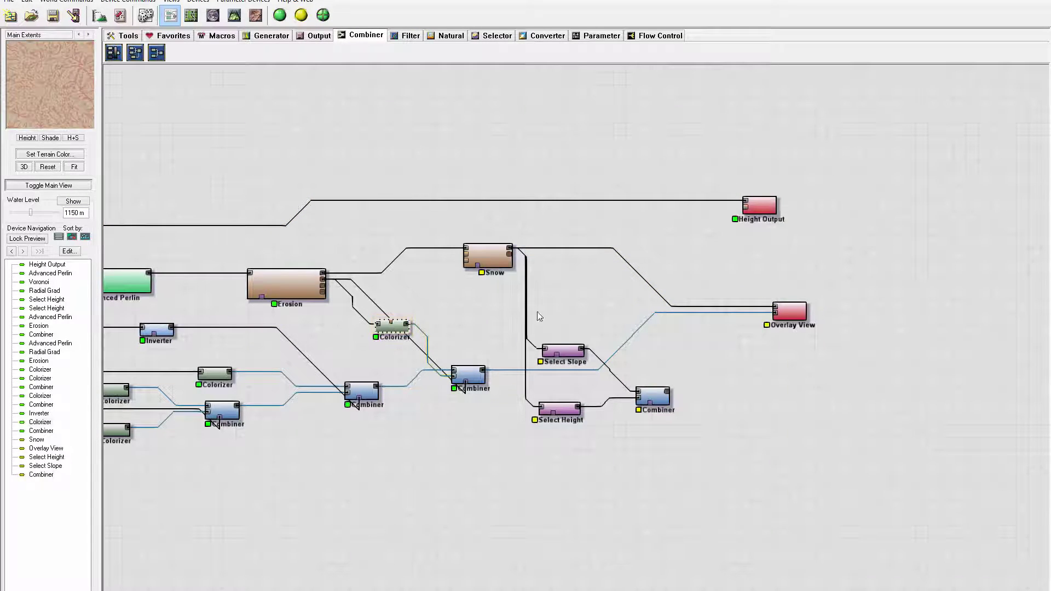
{"action": "key", "text": "ctrl+v"}
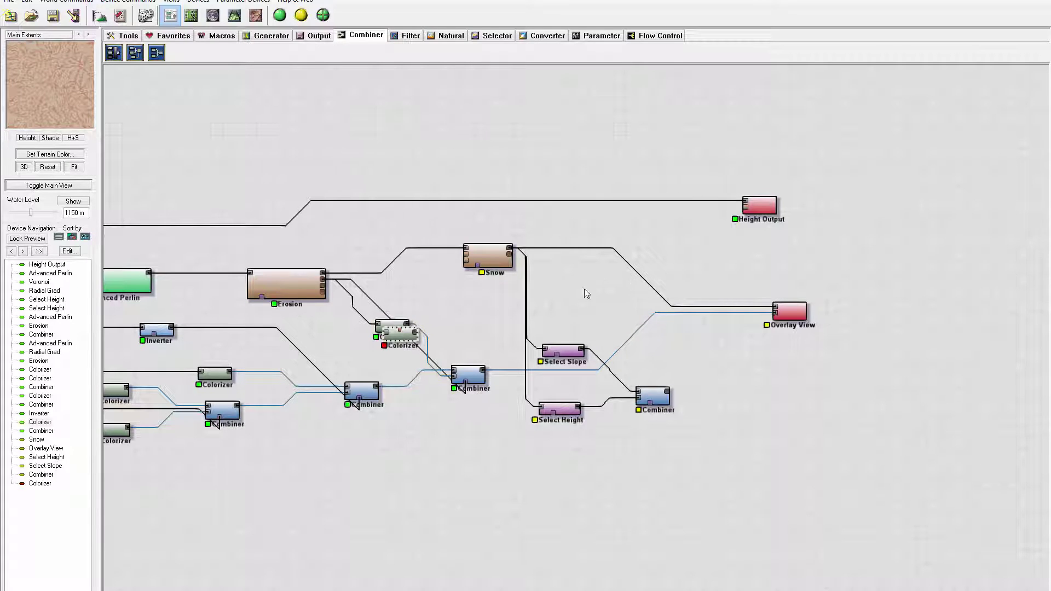
{"action": "left_click_drag", "start_coordinate": [392, 327], "coordinate": [601, 309]}
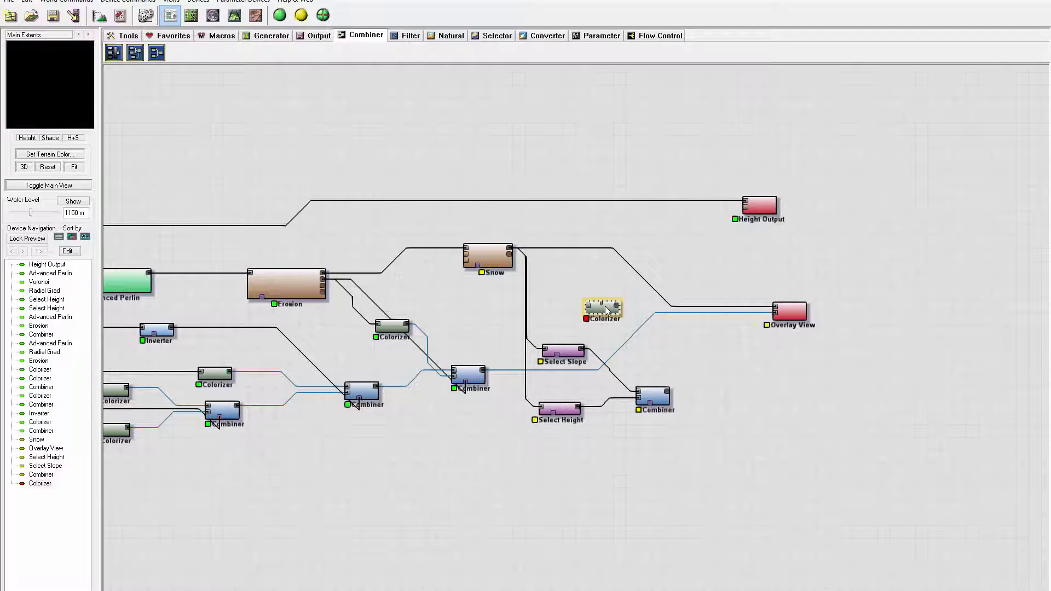
Step: Make the copied Colorizer's gradient solid white with luminosity 1.000 and feed it from Snow's Snow Depth Mask output
{"action": "double_click", "coordinate": [602, 309]}
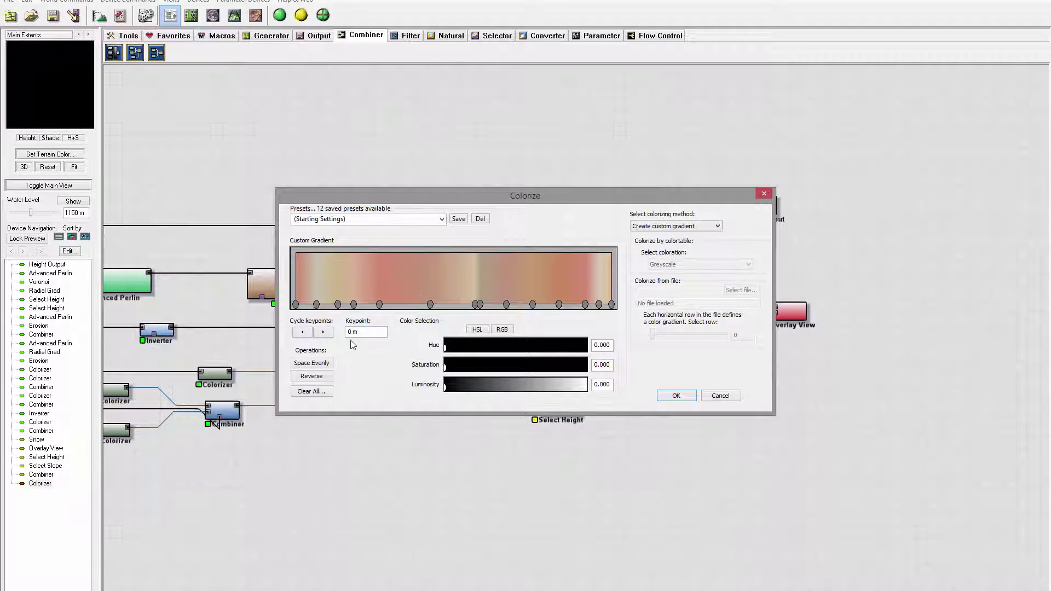
{"action": "left_click", "coordinate": [317, 390]}
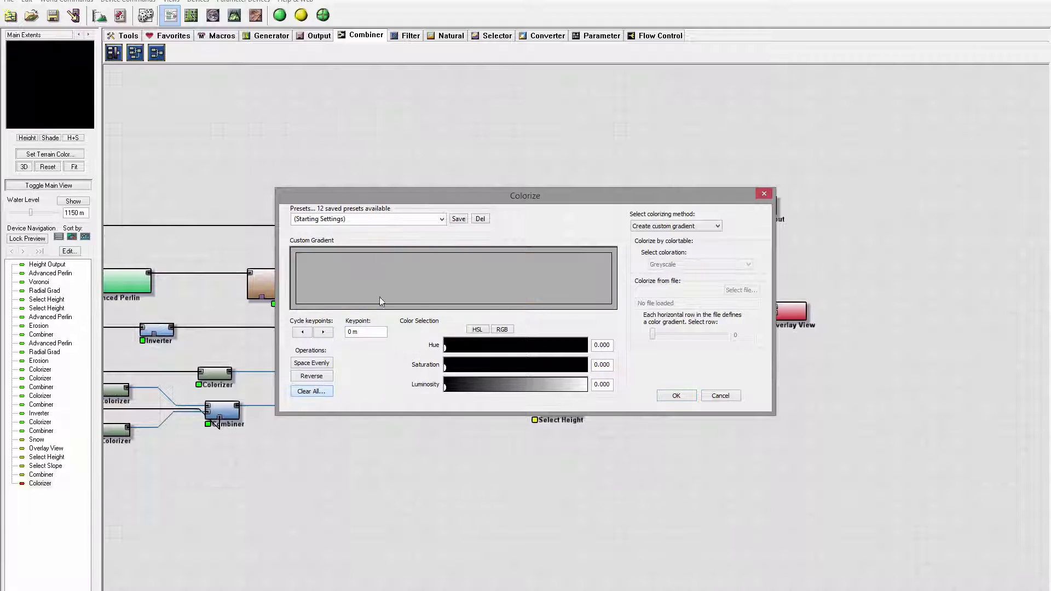
{"action": "left_click", "coordinate": [443, 296]}
{"action": "left_click", "coordinate": [586, 384]}
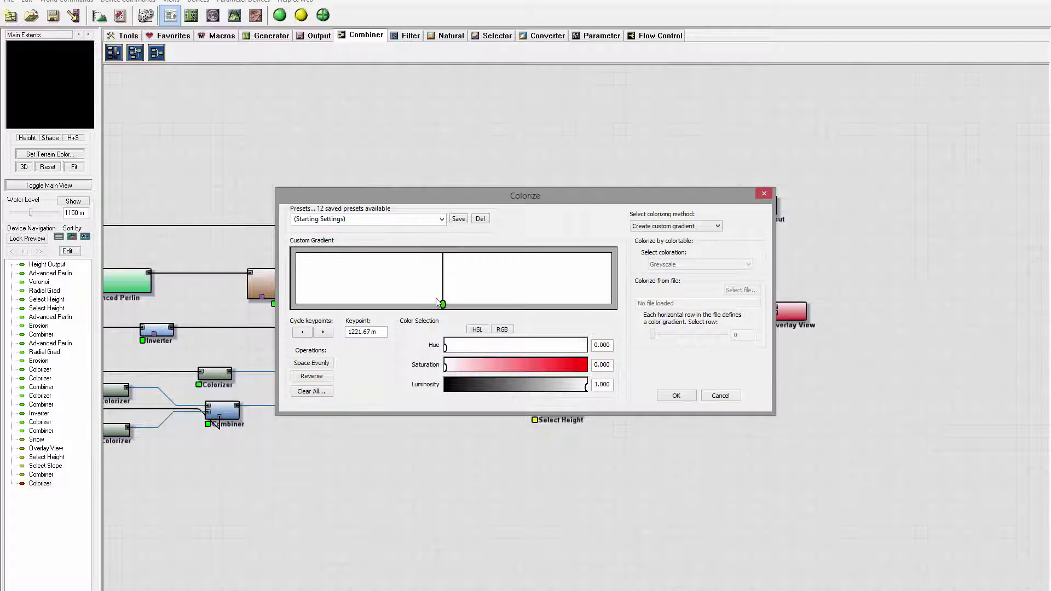
{"action": "left_click_drag", "start_coordinate": [439, 304], "coordinate": [447, 305]}
{"action": "left_click", "coordinate": [672, 398]}
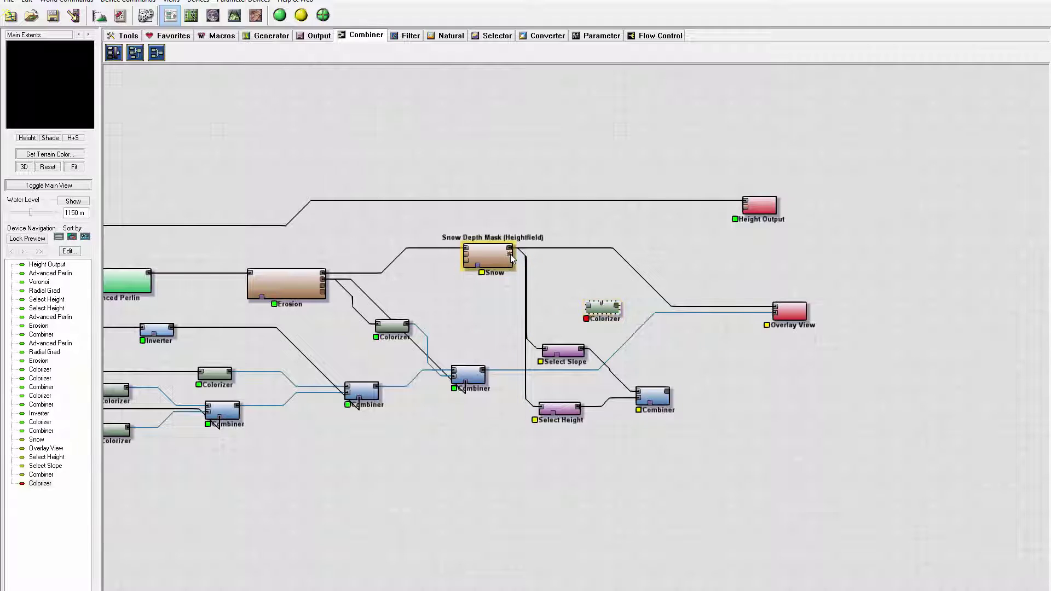
{"action": "left_click_drag", "start_coordinate": [510, 254], "coordinate": [588, 305]}
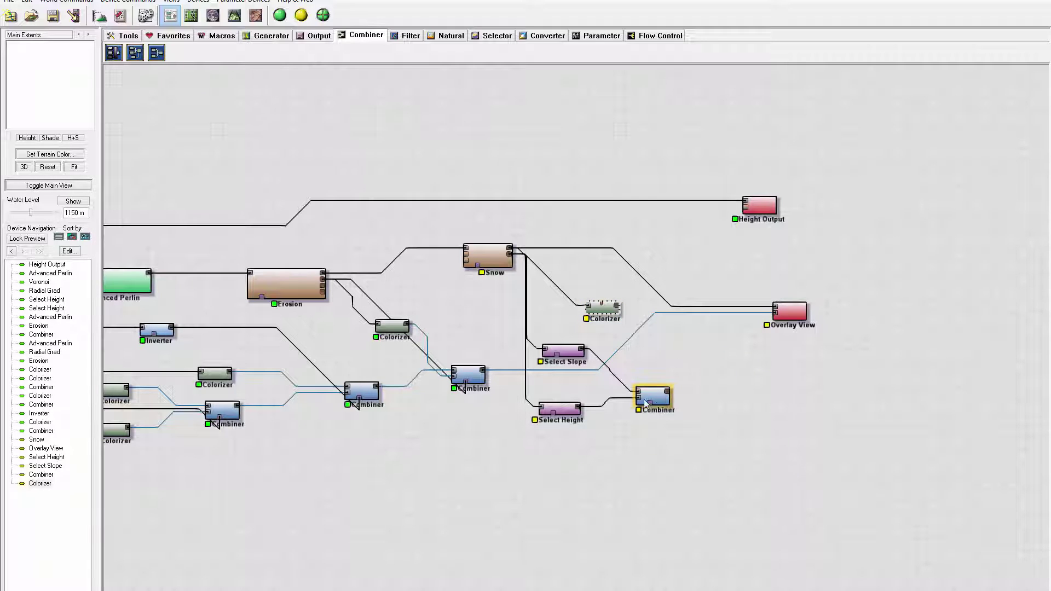
Step: Duplicate the final colour Combiner and place the copy just before the Overlay View
{"action": "left_click", "coordinate": [476, 376]}
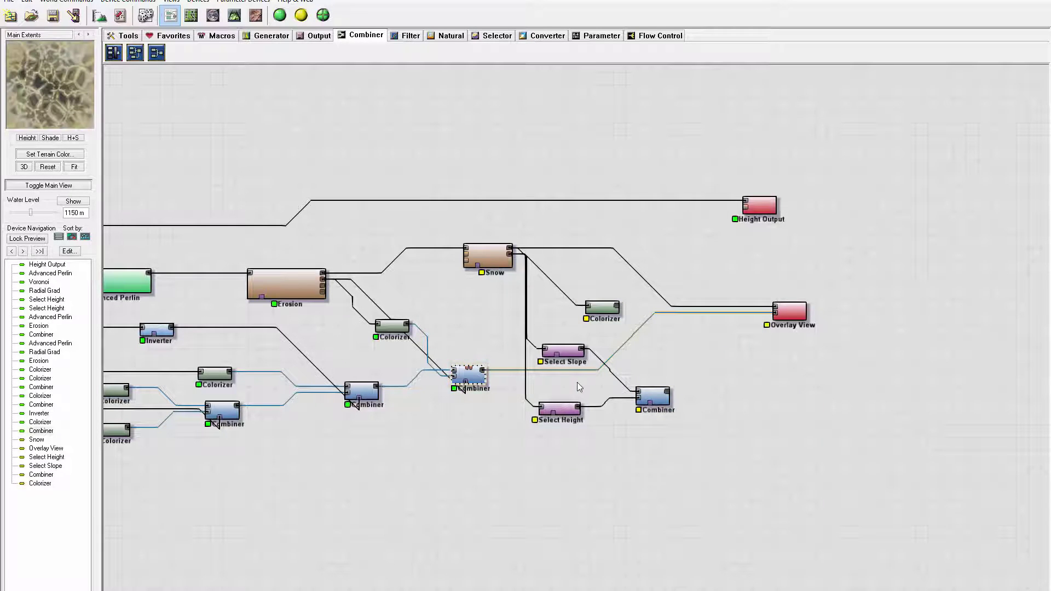
{"action": "key", "text": "ctrl+c"}
{"action": "key", "text": "ctrl+v"}
{"action": "left_click_drag", "start_coordinate": [480, 371], "coordinate": [701, 336]}
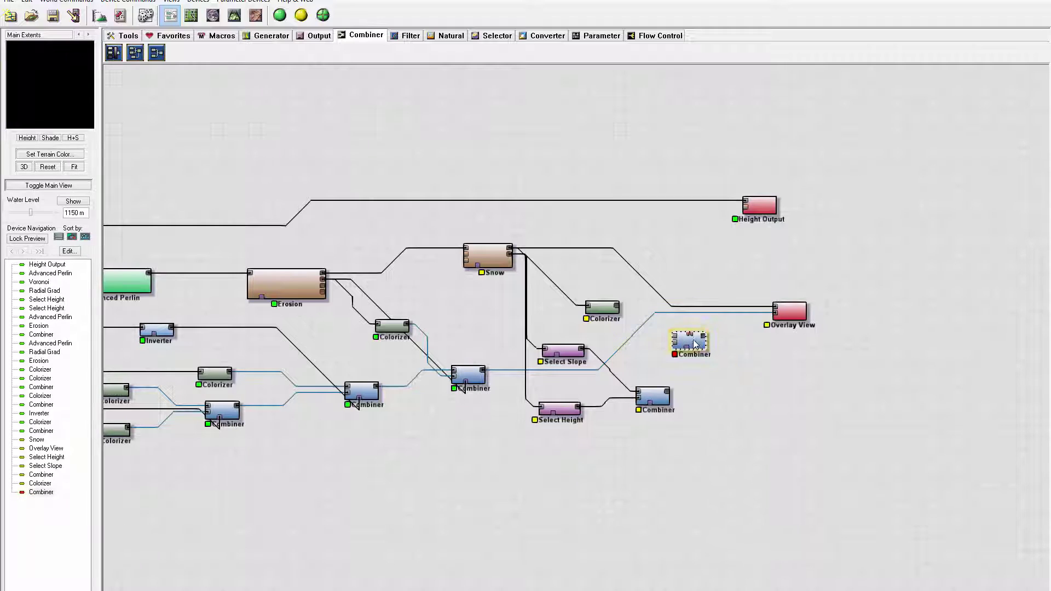
Step: Wire the earlier colour Combiner and the white Colorizer into the copy's first and second inputs, with the slope-and-height Combiner as its mask
{"action": "left_click_drag", "start_coordinate": [617, 309], "coordinate": [674, 341]}
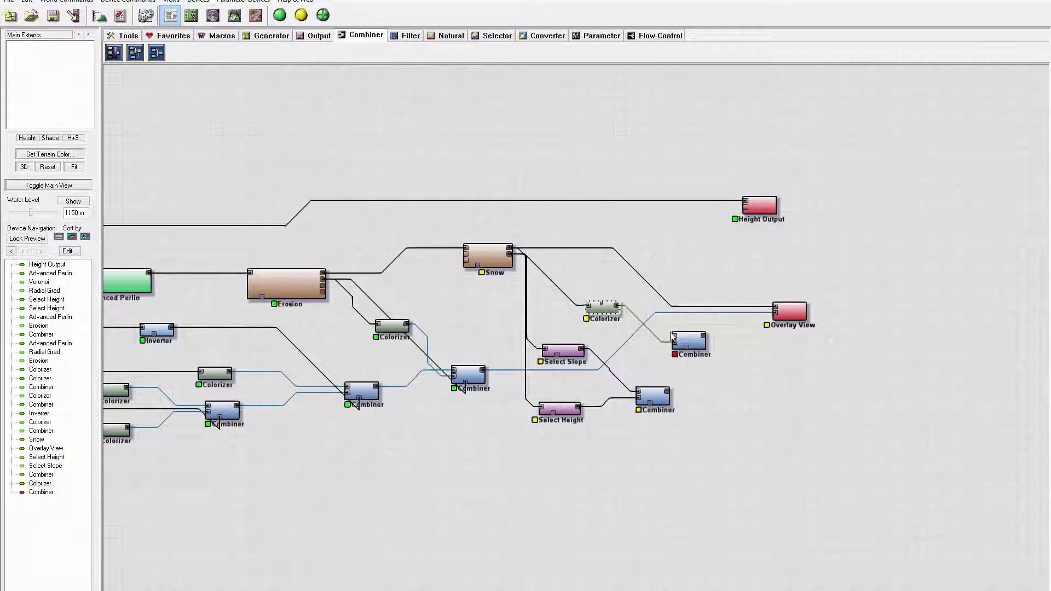
{"action": "left_click", "coordinate": [477, 374]}
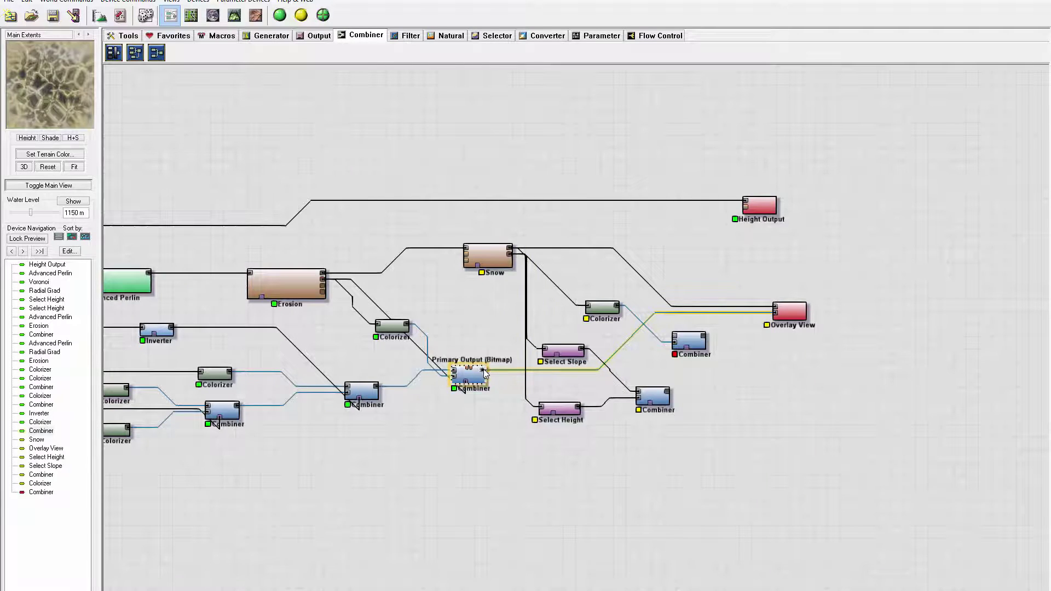
{"action": "left_click_drag", "start_coordinate": [483, 369], "coordinate": [677, 340]}
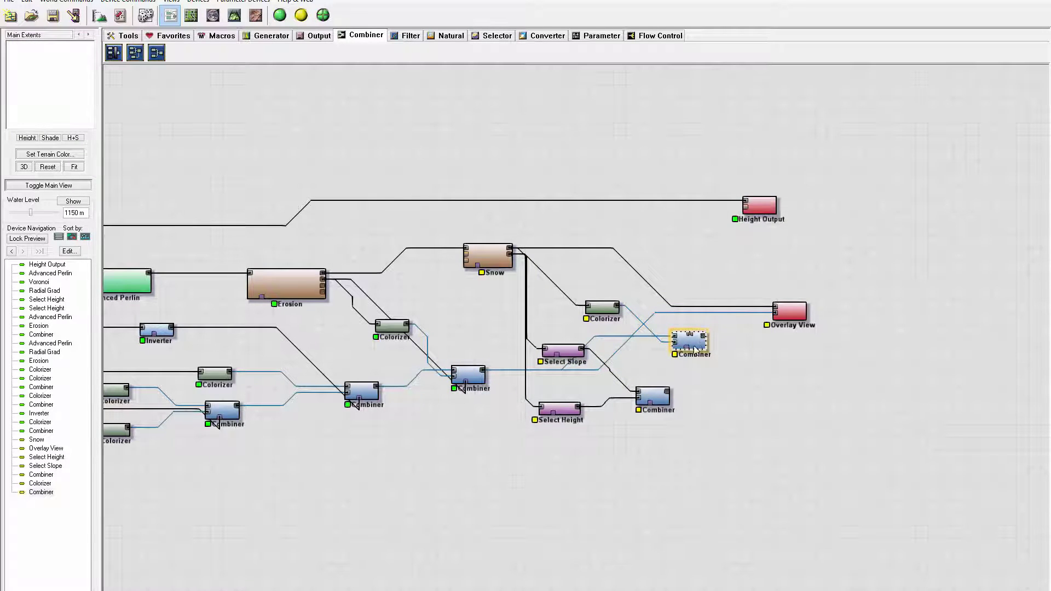
{"action": "left_click", "coordinate": [669, 393]}
{"action": "left_click_drag", "start_coordinate": [668, 393], "coordinate": [688, 350]}
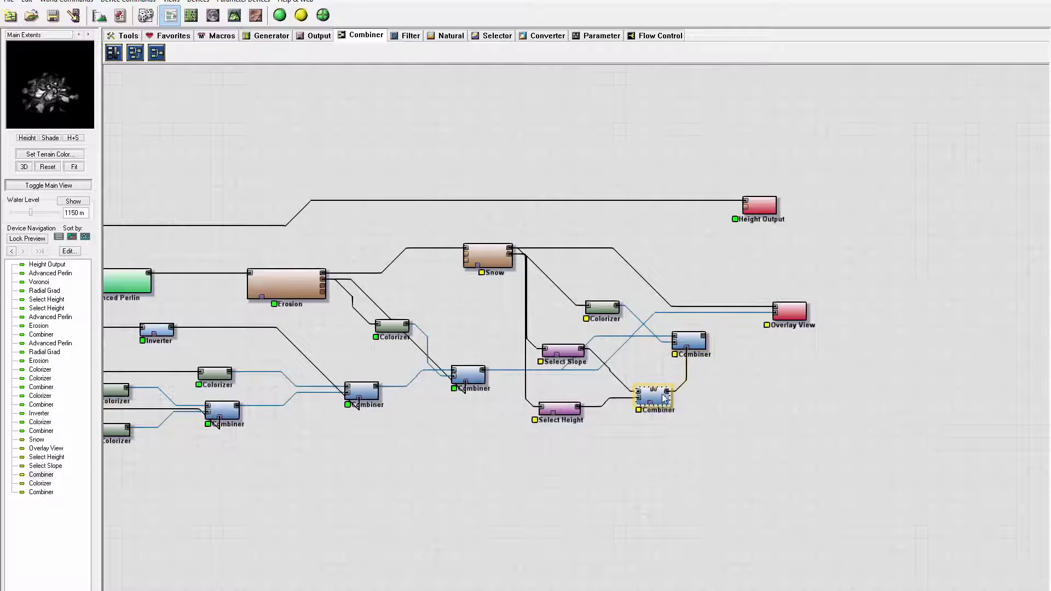
Step: Set the snow colour Combiner's method to Screen with a strength of 1.00000
{"action": "left_click", "coordinate": [688, 345]}
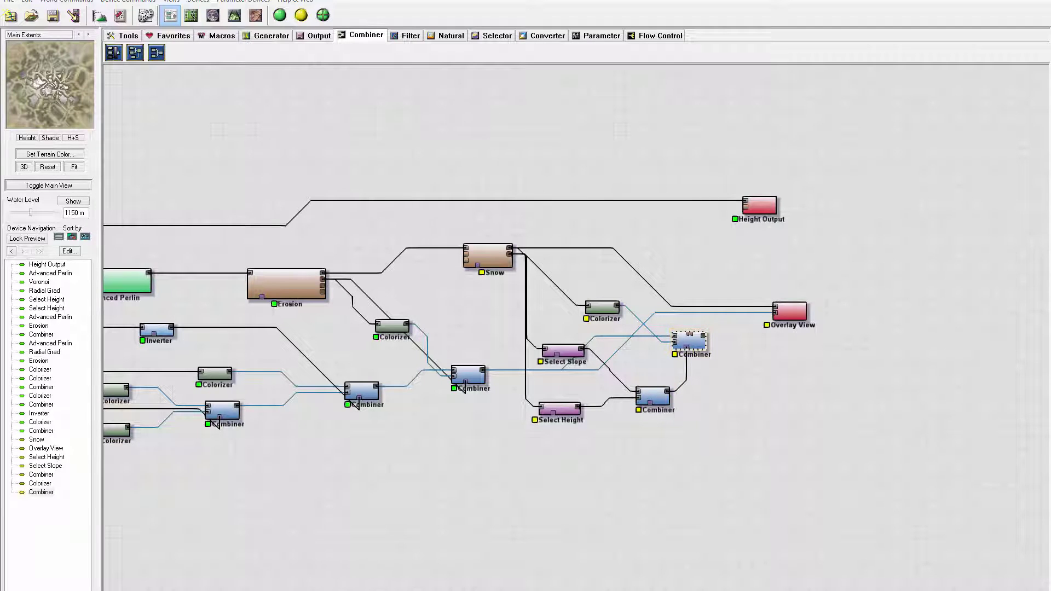
{"action": "double_click", "coordinate": [692, 344]}
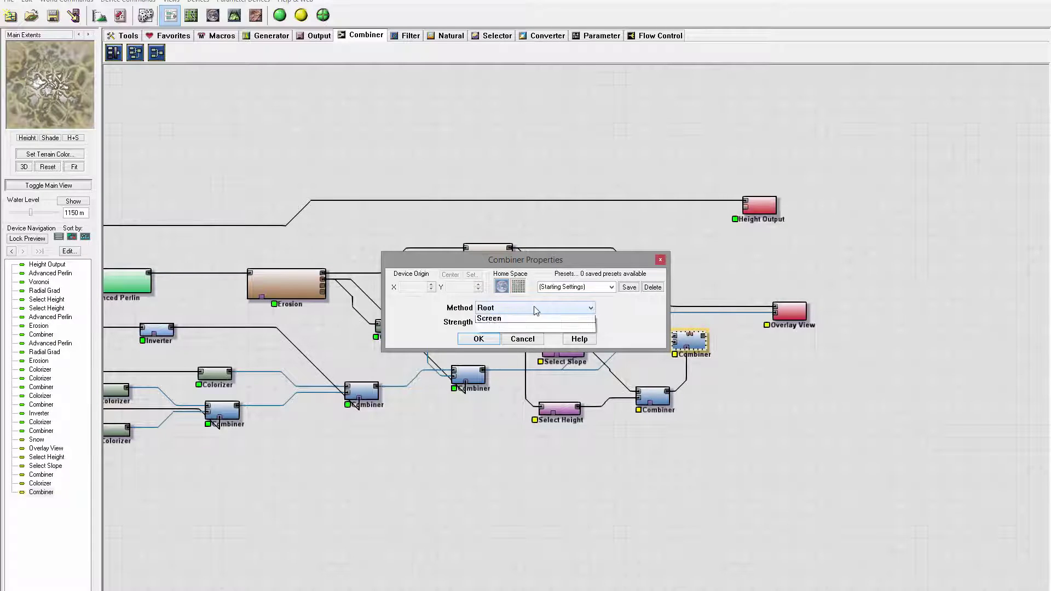
{"action": "left_click", "coordinate": [534, 307]}
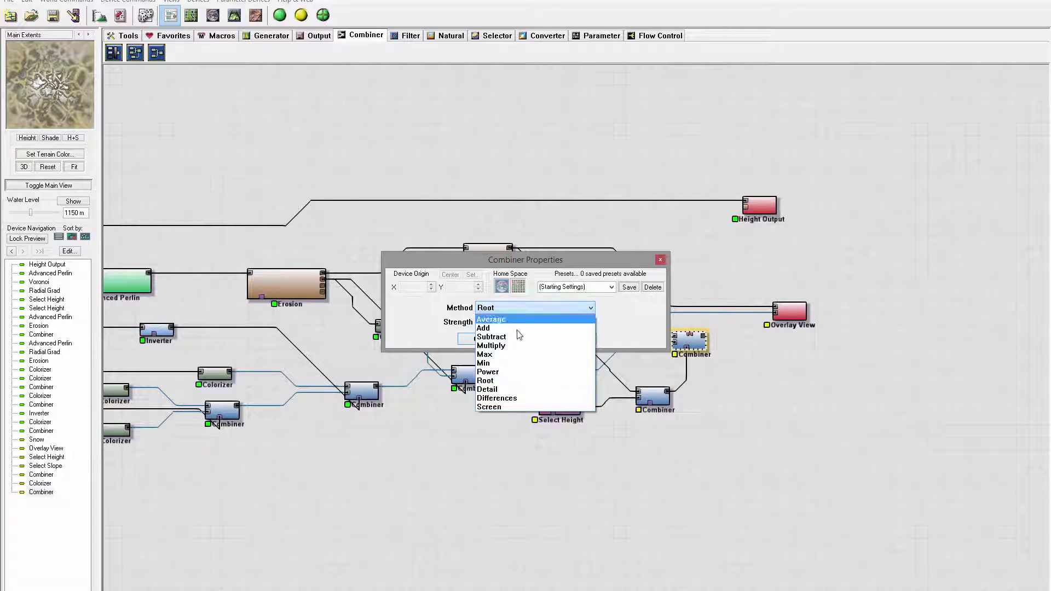
{"action": "left_click", "coordinate": [520, 406]}
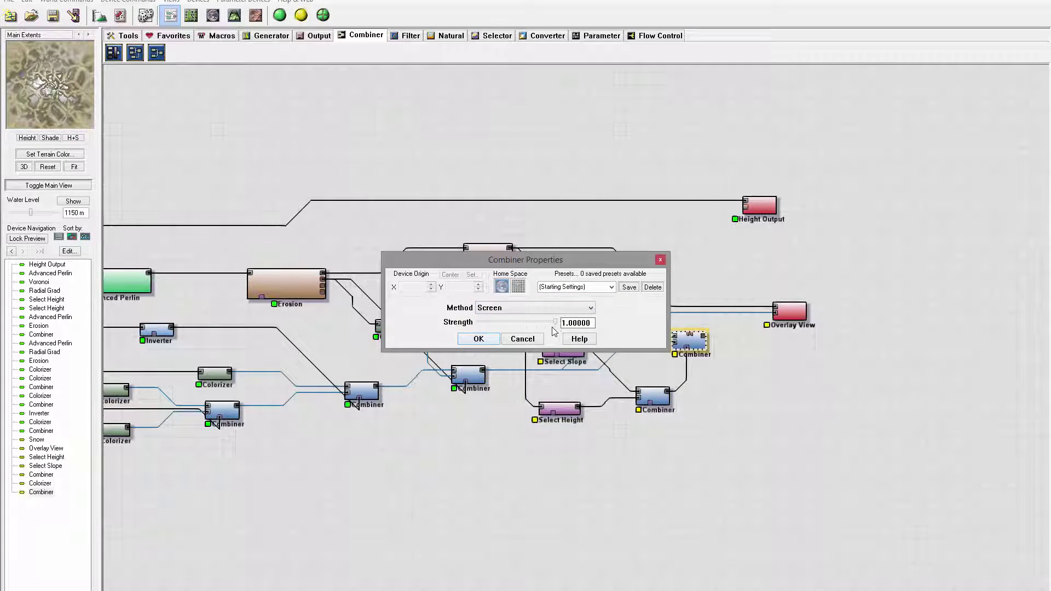
{"action": "left_click", "coordinate": [478, 338]}
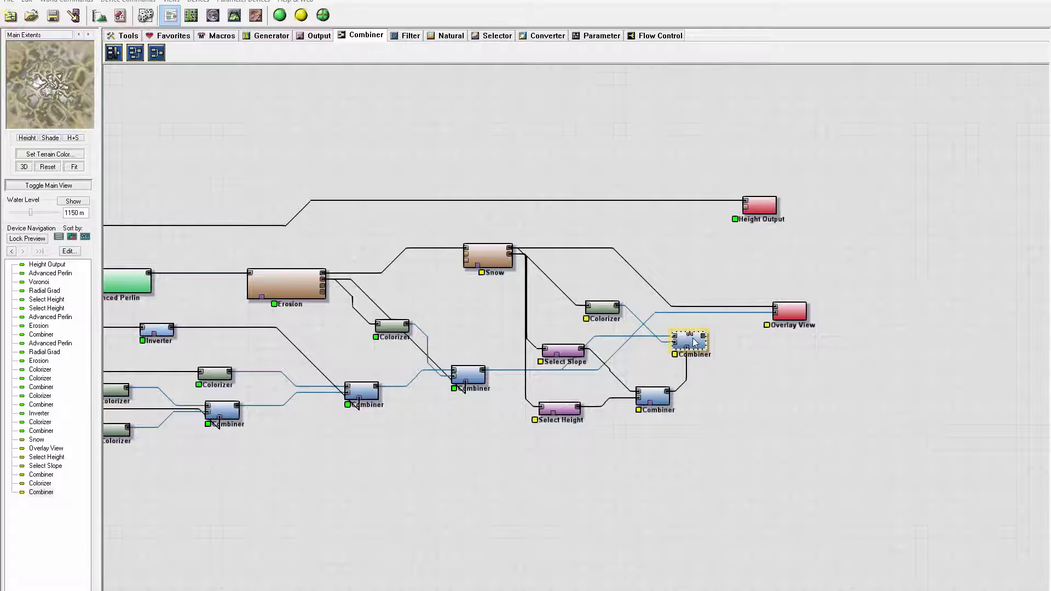
Step: Connect the snow colour Combiner to the Overlay View's colour input, then build the world and inspect it in 3D
{"action": "left_click_drag", "start_coordinate": [705, 337], "coordinate": [777, 313]}
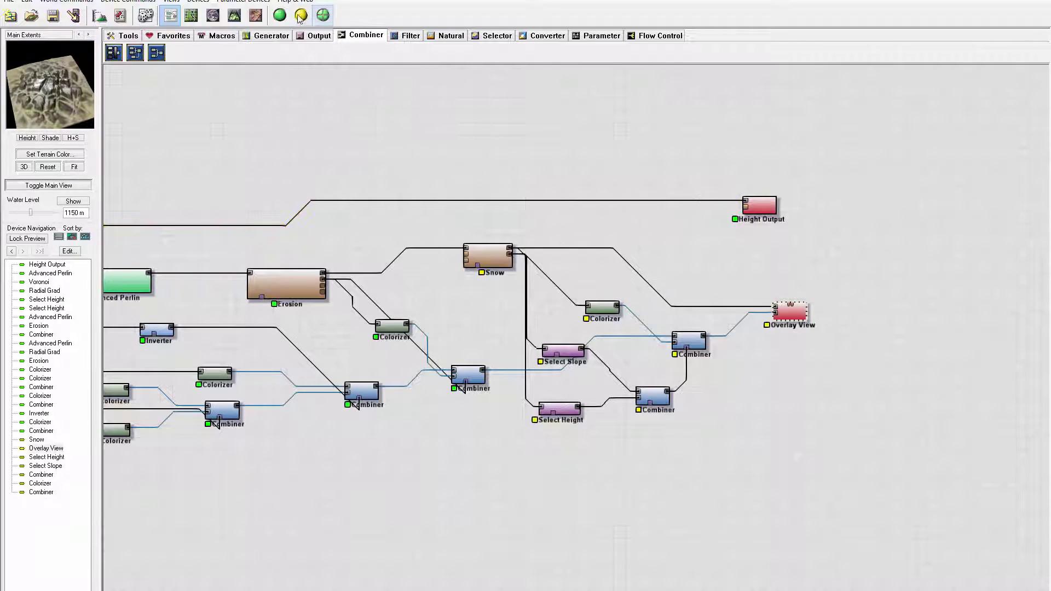
{"action": "left_click", "coordinate": [235, 16]}
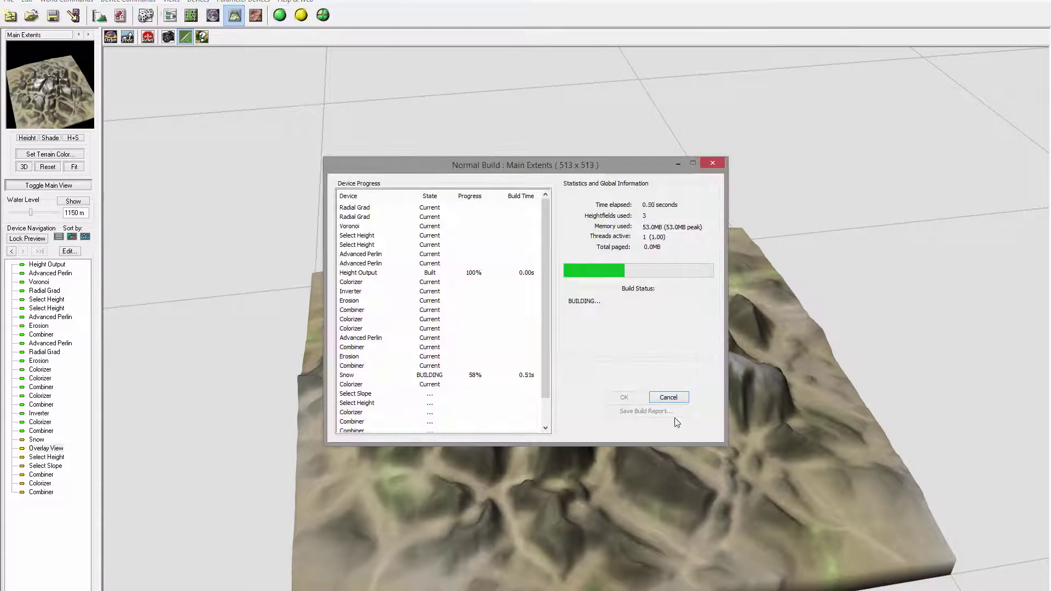
{"action": "left_click_drag", "start_coordinate": [563, 296], "coordinate": [512, 367]}
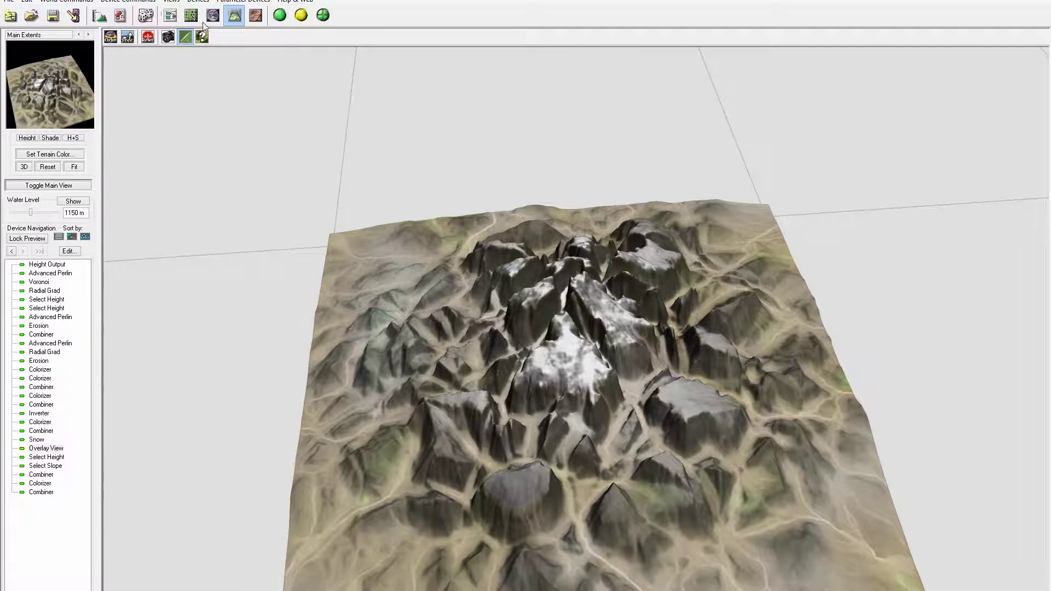
Step: Open the Snow device's properties in the network and try intensity 1.00000, snow line 1.00000 and snow amount 60
{"action": "left_click", "coordinate": [171, 15]}
{"action": "double_click", "coordinate": [488, 256]}
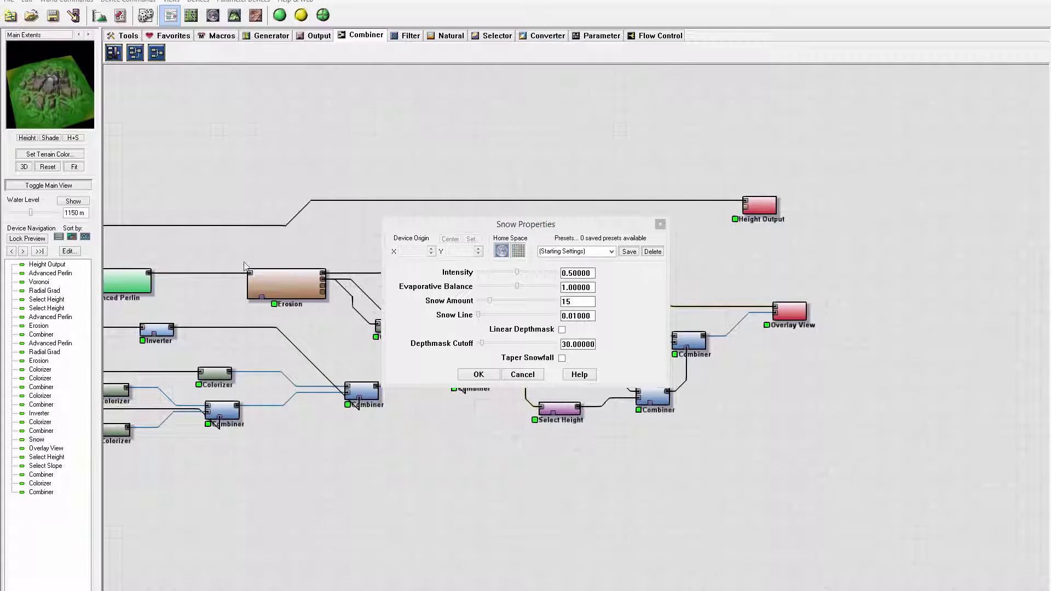
{"action": "left_click_drag", "start_coordinate": [513, 225], "coordinate": [552, 190]}
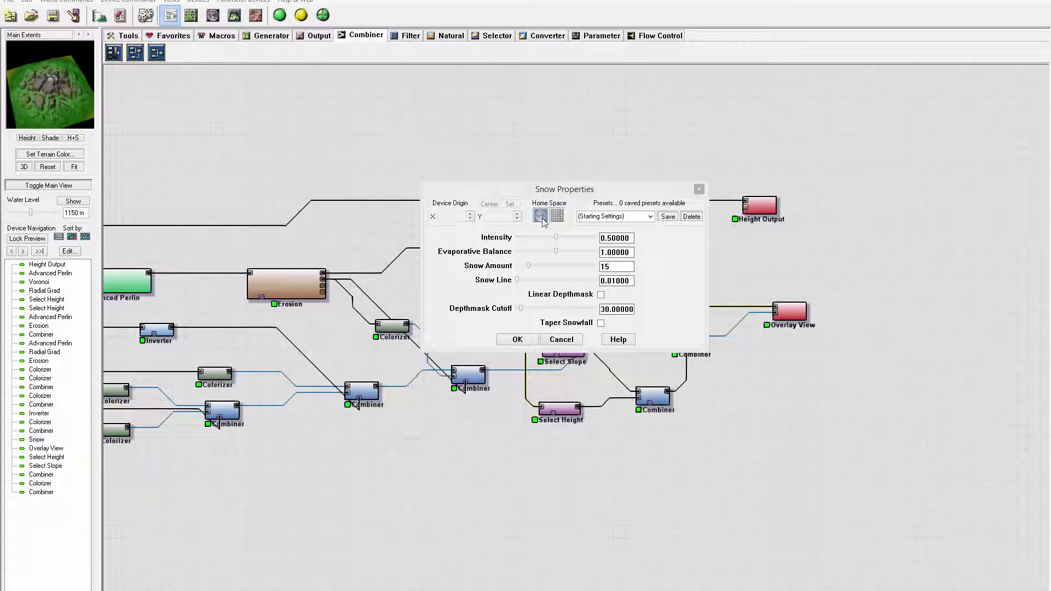
{"action": "left_click_drag", "start_coordinate": [556, 237], "coordinate": [625, 244]}
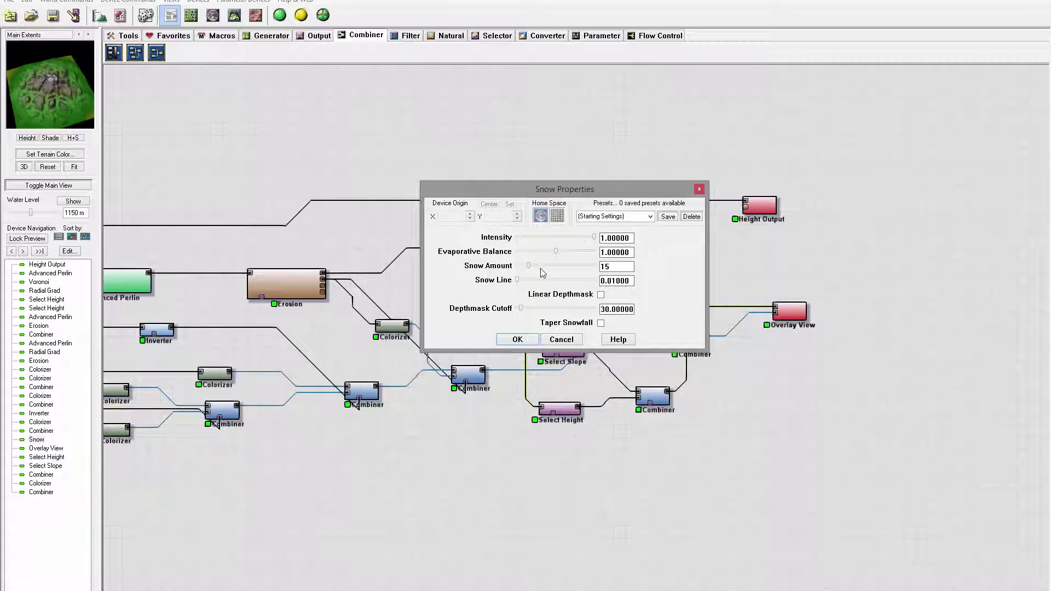
{"action": "left_click_drag", "start_coordinate": [520, 283], "coordinate": [604, 285]}
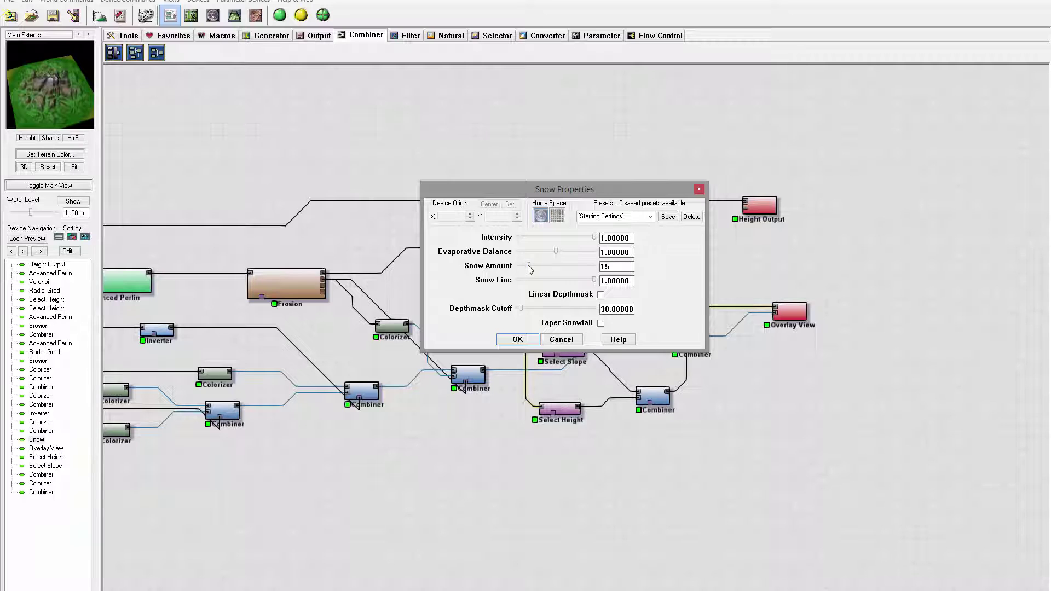
{"action": "left_click_drag", "start_coordinate": [528, 267], "coordinate": [563, 268]}
{"action": "left_click_drag", "start_coordinate": [553, 193], "coordinate": [558, 272]}
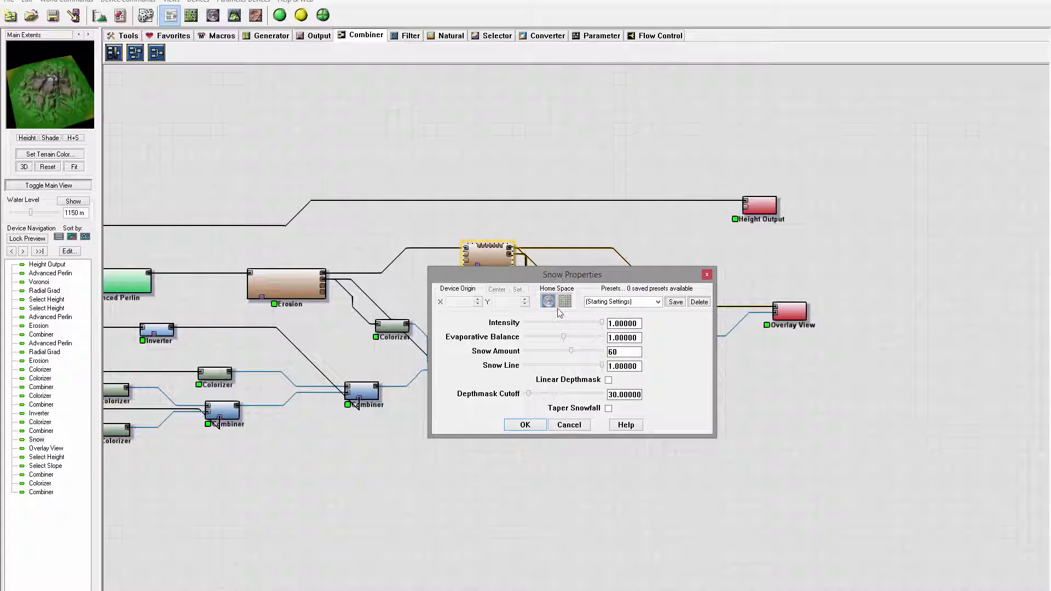
Step: Set Snow's intensity to 0.17188, evaporative balance to 1.71875, snow amount to 8 and snow line to 0.54688
{"action": "left_click", "coordinate": [590, 352]}
{"action": "left_click_drag", "start_coordinate": [600, 324], "coordinate": [552, 325]}
{"action": "left_click", "coordinate": [531, 356]}
{"action": "left_click_drag", "start_coordinate": [530, 356], "coordinate": [534, 356]}
{"action": "left_click_drag", "start_coordinate": [603, 368], "coordinate": [560, 367]}
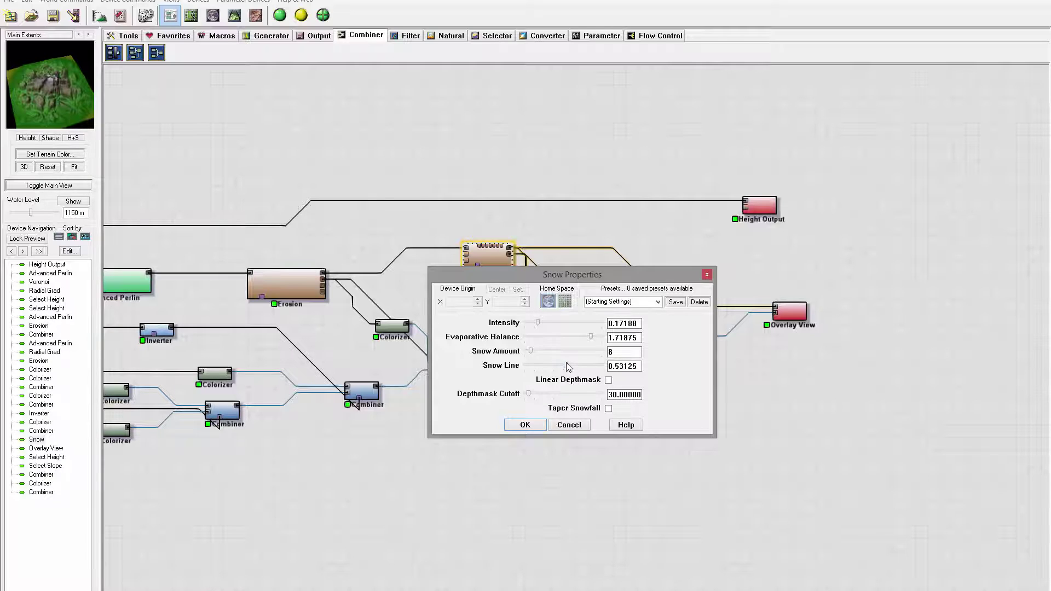
{"action": "left_click", "coordinate": [521, 425]}
Step: Lock the preview on the Overlay View device
{"action": "left_click", "coordinate": [786, 307]}
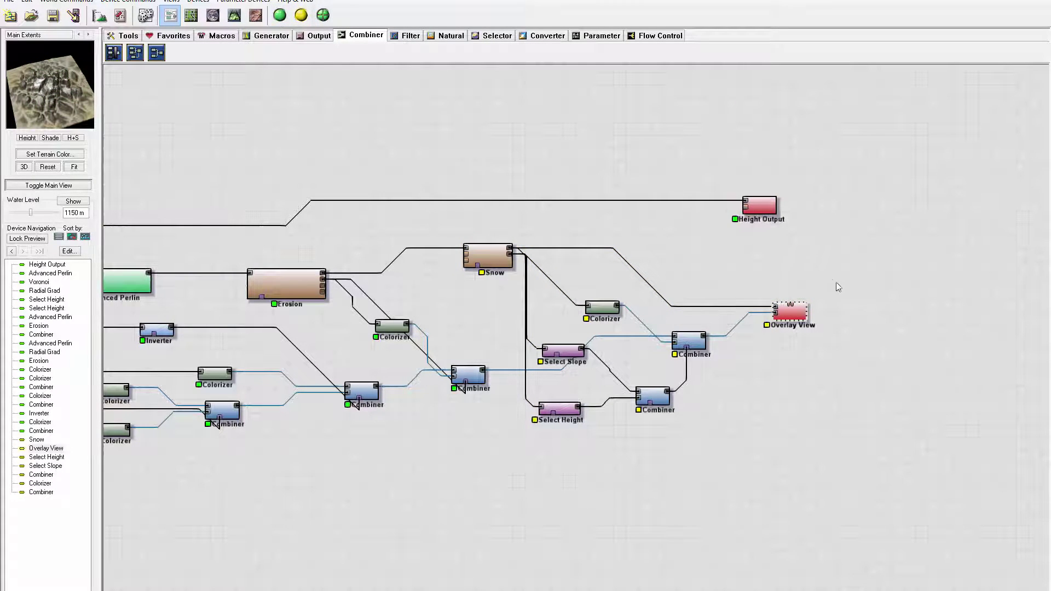
{"action": "right_click", "coordinate": [788, 316]}
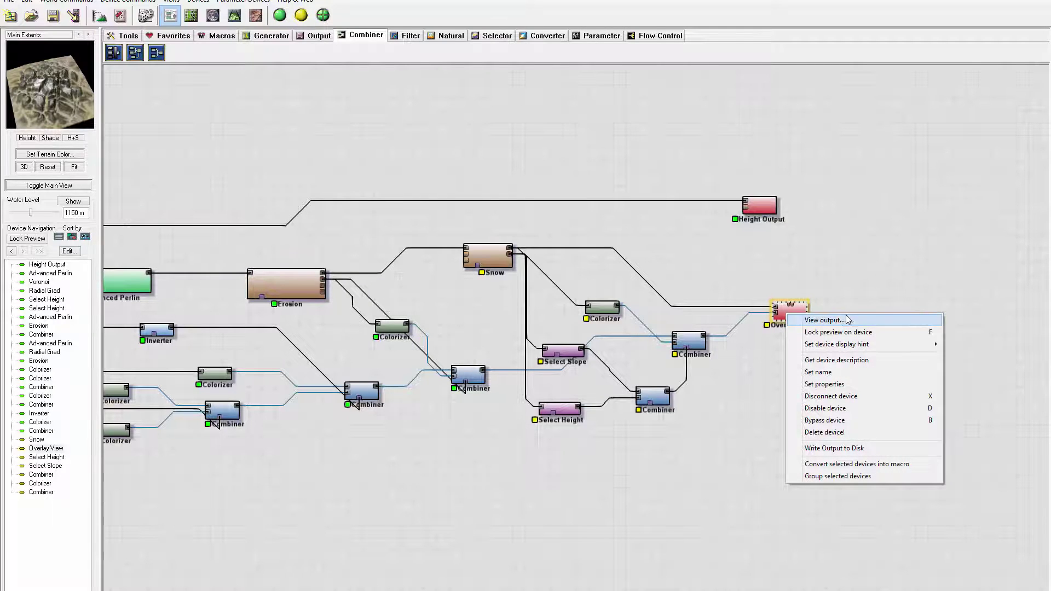
{"action": "left_click", "coordinate": [838, 332]}
Step: Set the Snow device's intensity to 0.25000
{"action": "double_click", "coordinate": [489, 264]}
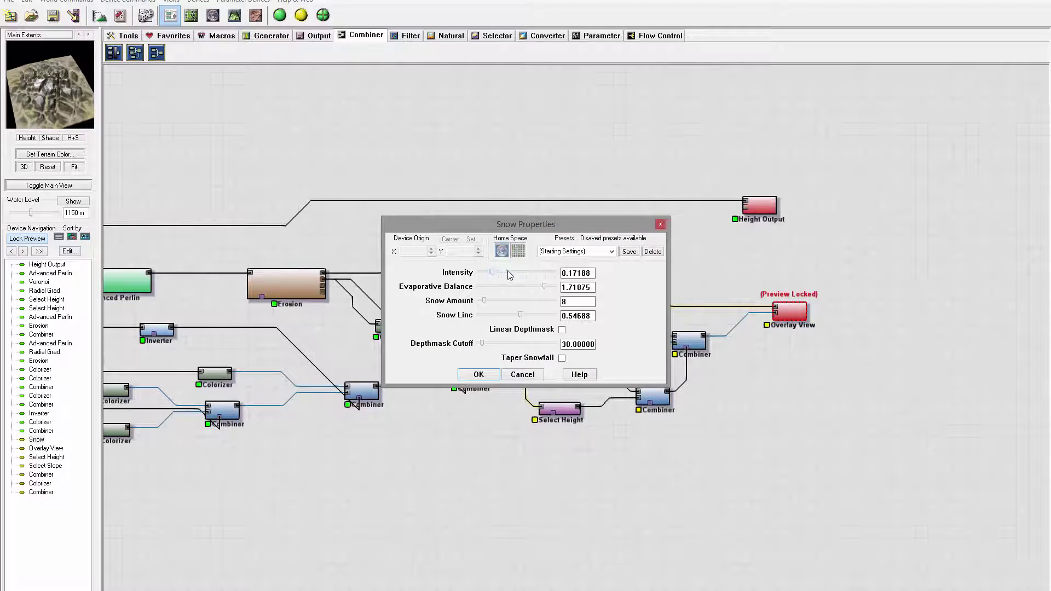
{"action": "left_click", "coordinate": [537, 273]}
{"action": "left_click_drag", "start_coordinate": [527, 275], "coordinate": [499, 276]}
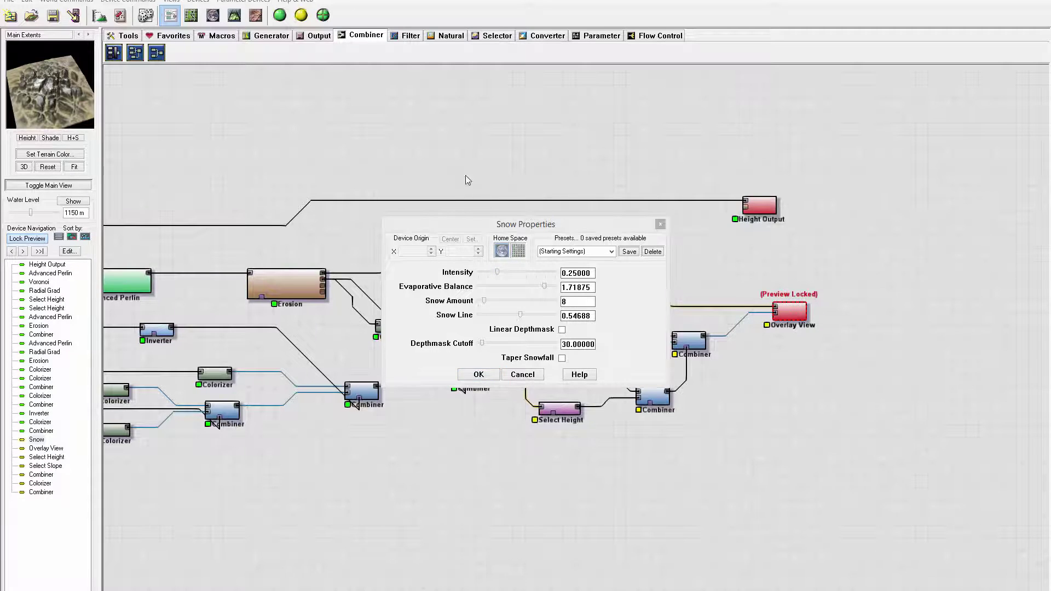
{"action": "left_click", "coordinate": [474, 377]}
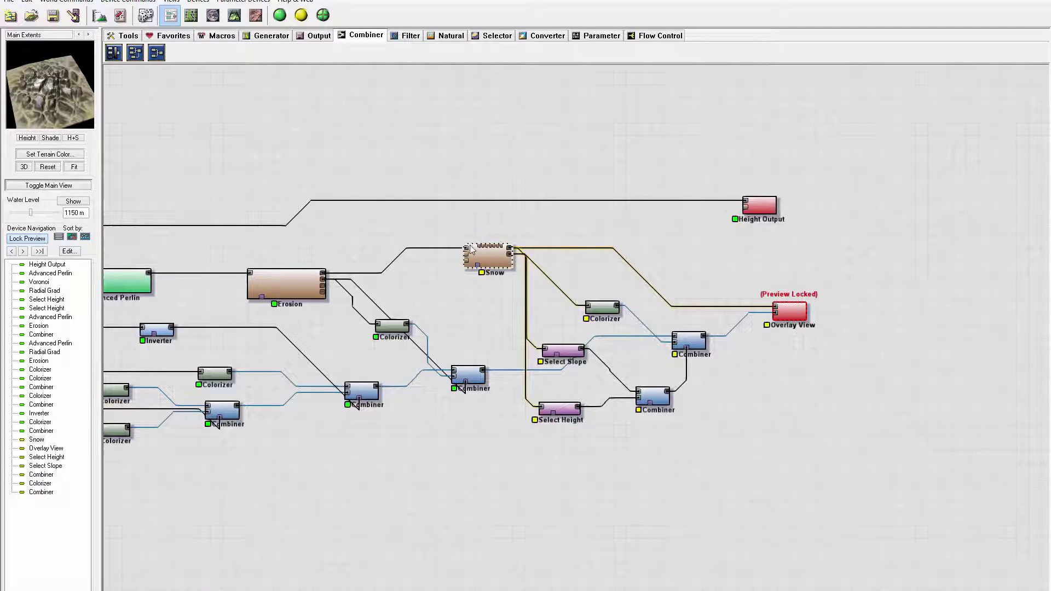
Step: Open the Snow device's properties while viewing the terrain in 3D, with the dialog moved clear of the mountains
{"action": "left_click", "coordinate": [234, 15]}
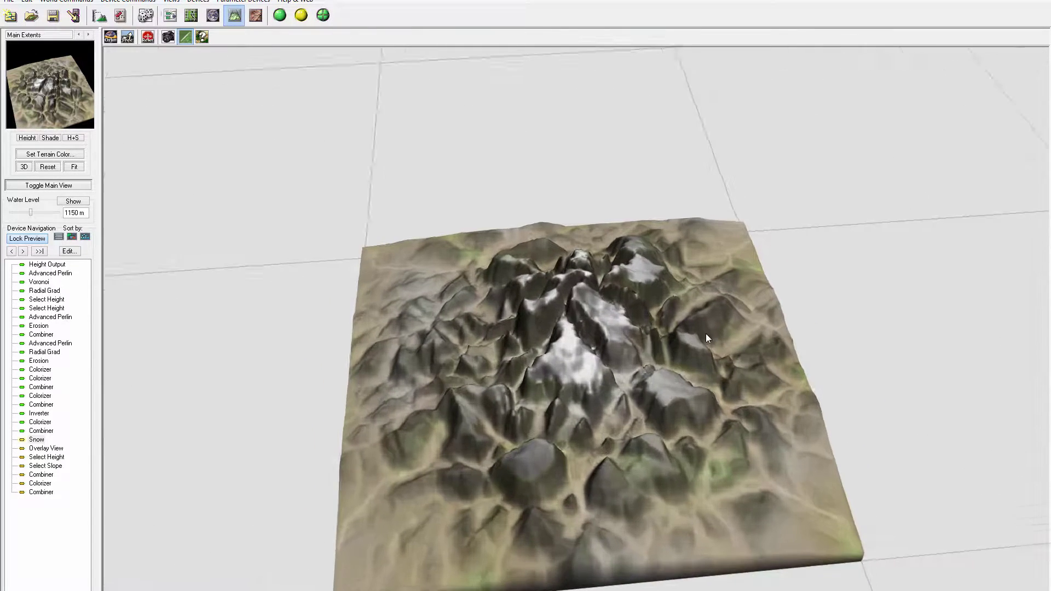
{"action": "left_click_drag", "start_coordinate": [705, 333], "coordinate": [589, 337]}
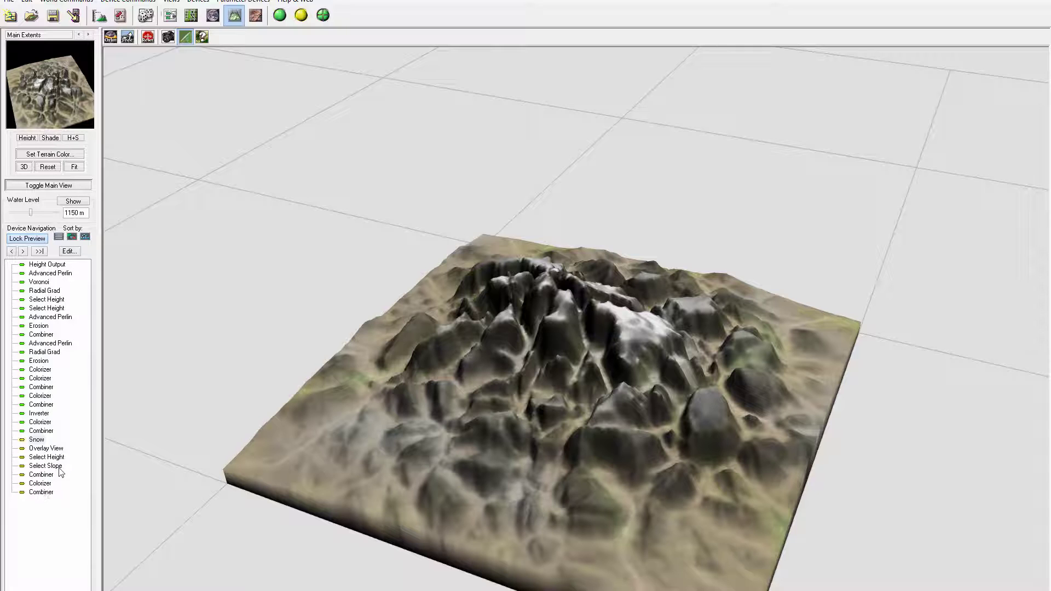
{"action": "double_click", "coordinate": [37, 439]}
{"action": "left_click_drag", "start_coordinate": [581, 218], "coordinate": [356, 68]}
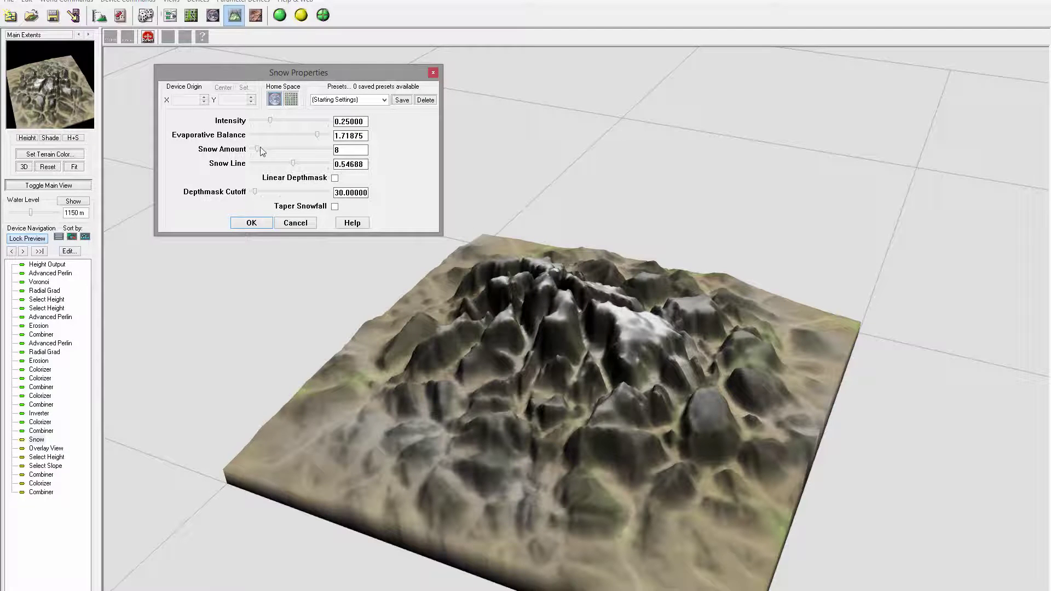
Step: Try snow amount 62, snow line 0.00000, evaporative balance 0.71875 and a higher intensity on the Snow device
{"action": "left_click_drag", "start_coordinate": [257, 149], "coordinate": [298, 149]}
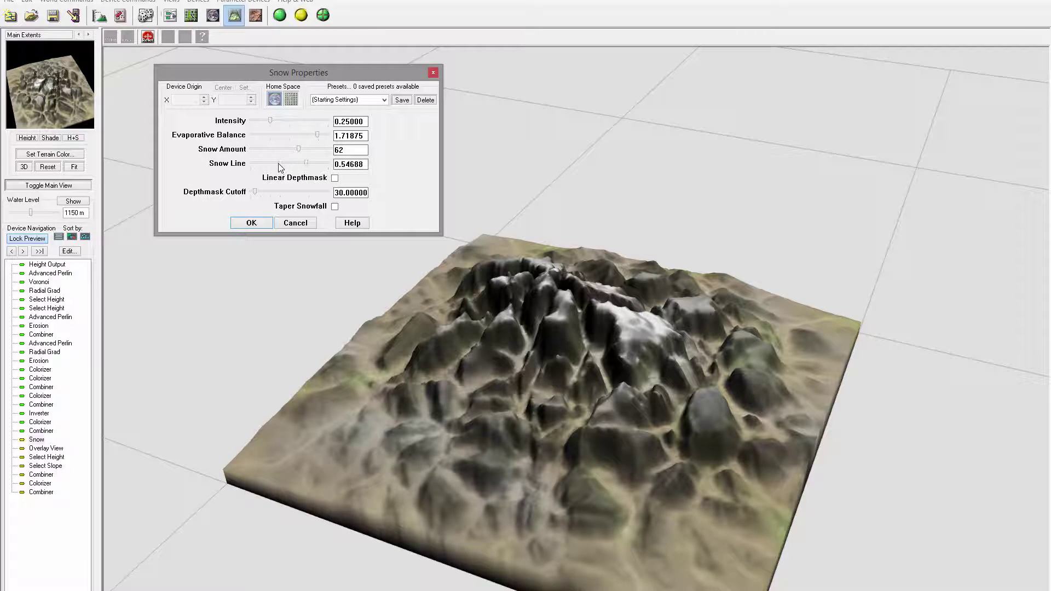
{"action": "left_click_drag", "start_coordinate": [274, 163], "coordinate": [276, 163]}
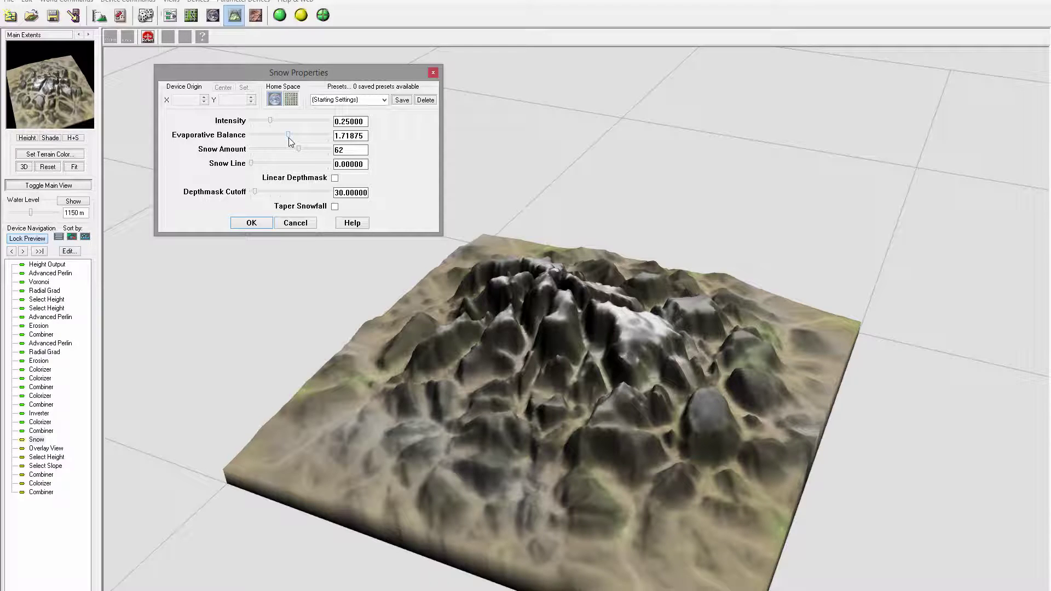
{"action": "left_click_drag", "start_coordinate": [289, 135], "coordinate": [279, 135]}
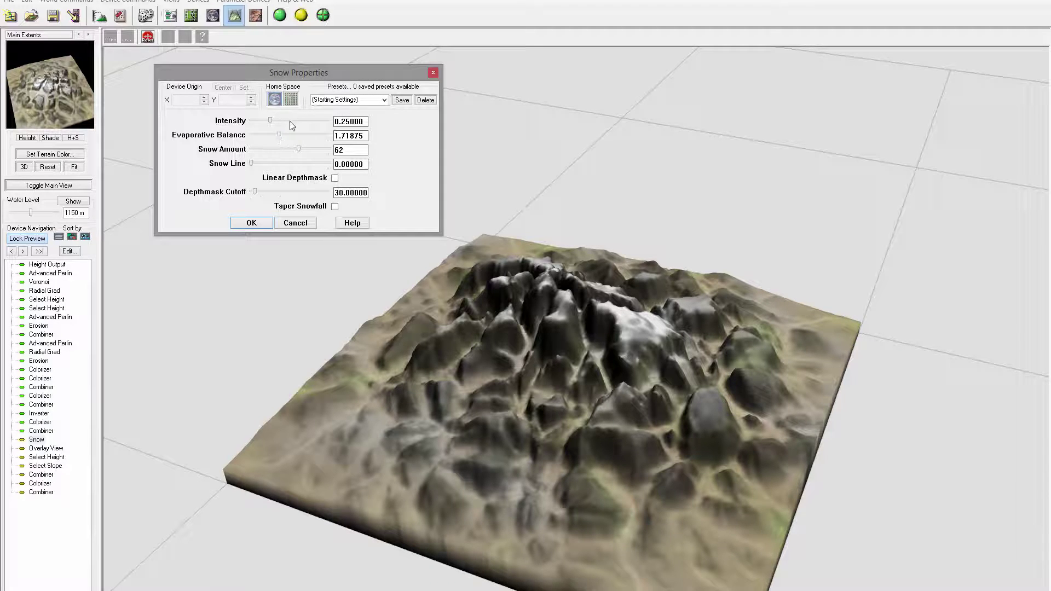
{"action": "left_click", "coordinate": [276, 121]}
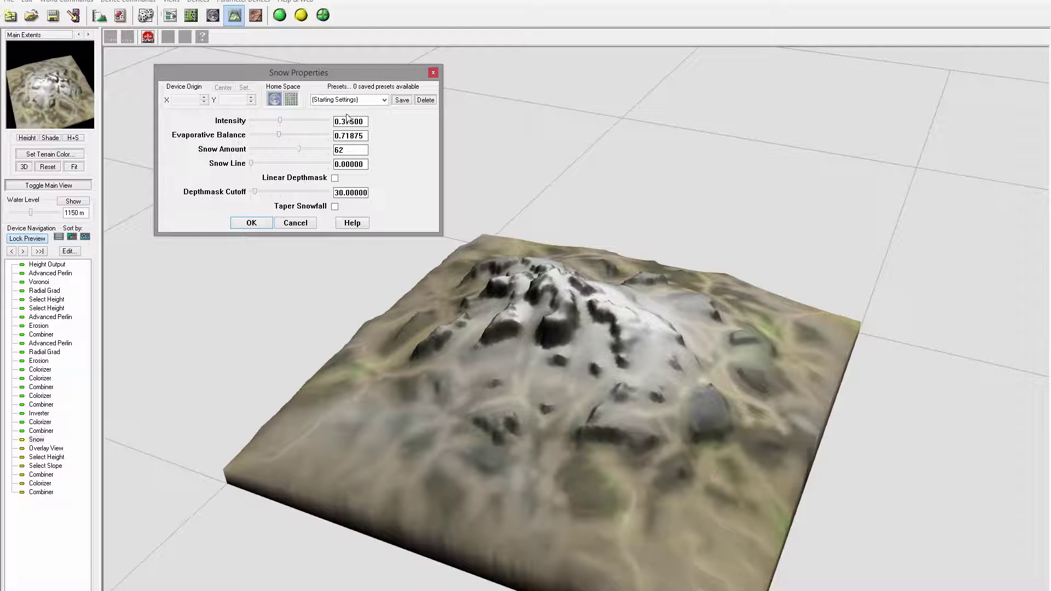
Step: Set Snow's intensity to 0.25000 and evaporative balance to 1.68750, reduce the snow amount and raise the snow line
{"action": "left_click", "coordinate": [268, 120]}
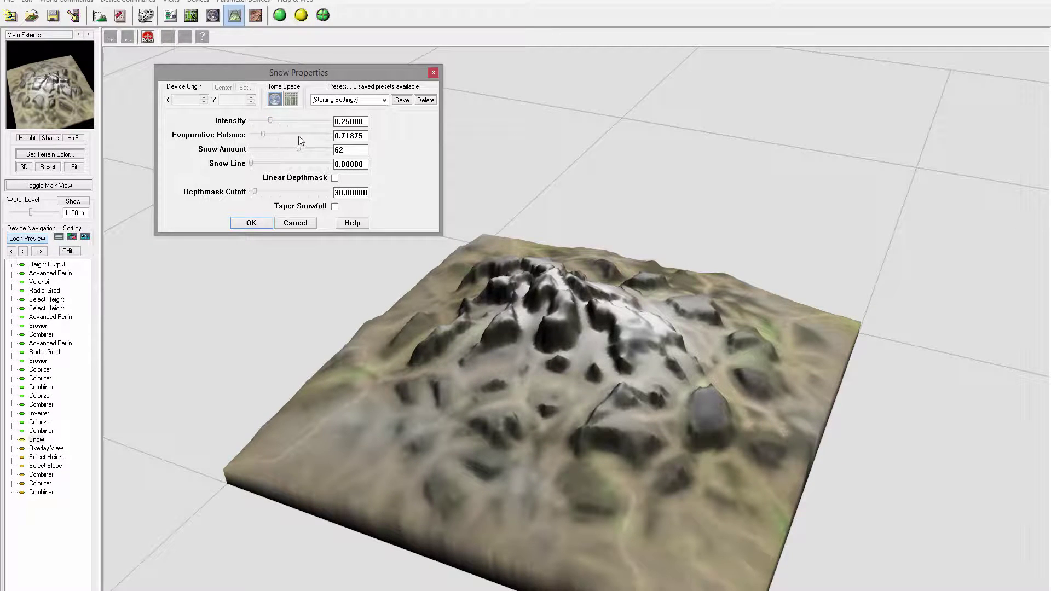
{"action": "left_click", "coordinate": [264, 134]}
{"action": "left_click_drag", "start_coordinate": [285, 139], "coordinate": [316, 138]}
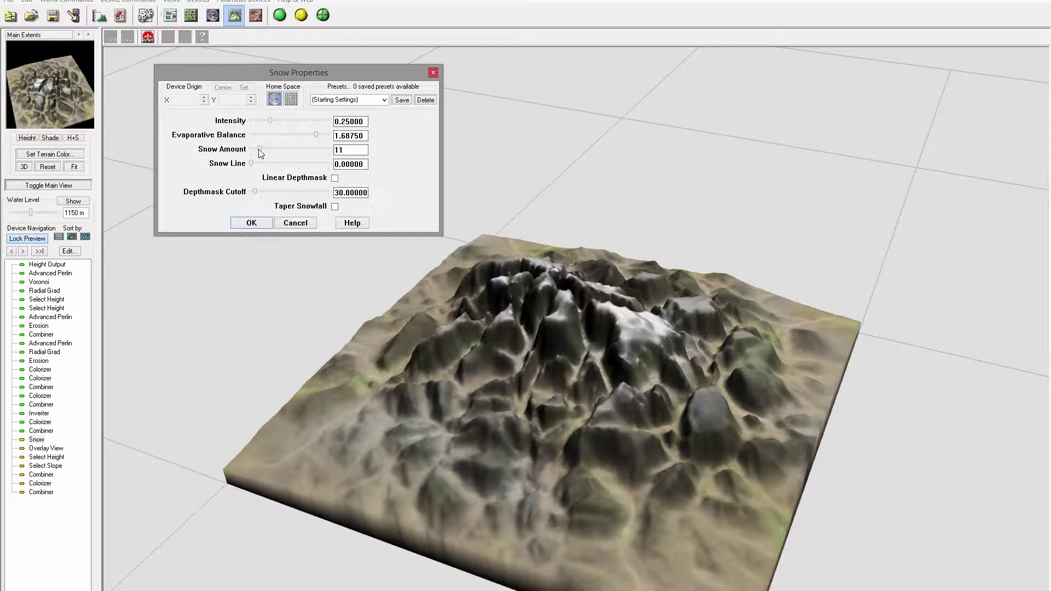
{"action": "left_click_drag", "start_coordinate": [259, 149], "coordinate": [258, 150]}
{"action": "left_click_drag", "start_coordinate": [255, 163], "coordinate": [287, 163]}
{"action": "left_click_drag", "start_coordinate": [258, 149], "coordinate": [255, 150]}
{"action": "left_click", "coordinate": [251, 222]}
Step: Shift the Snow device slightly in the network and apply the Desert preset to the Colorizer fed by Snow
{"action": "left_click", "coordinate": [169, 15]}
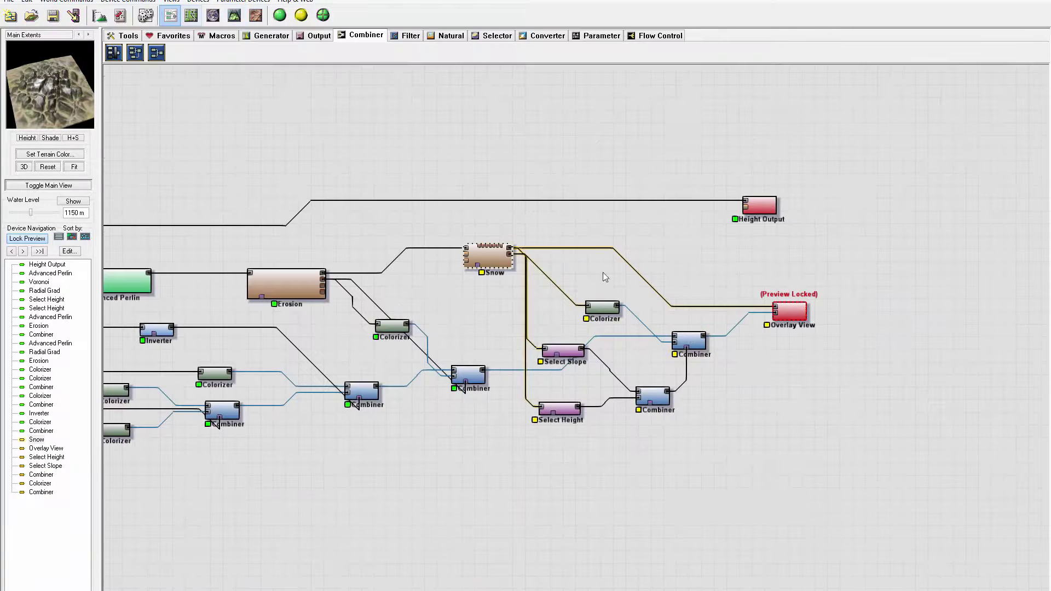
{"action": "left_click_drag", "start_coordinate": [515, 253], "coordinate": [485, 245]}
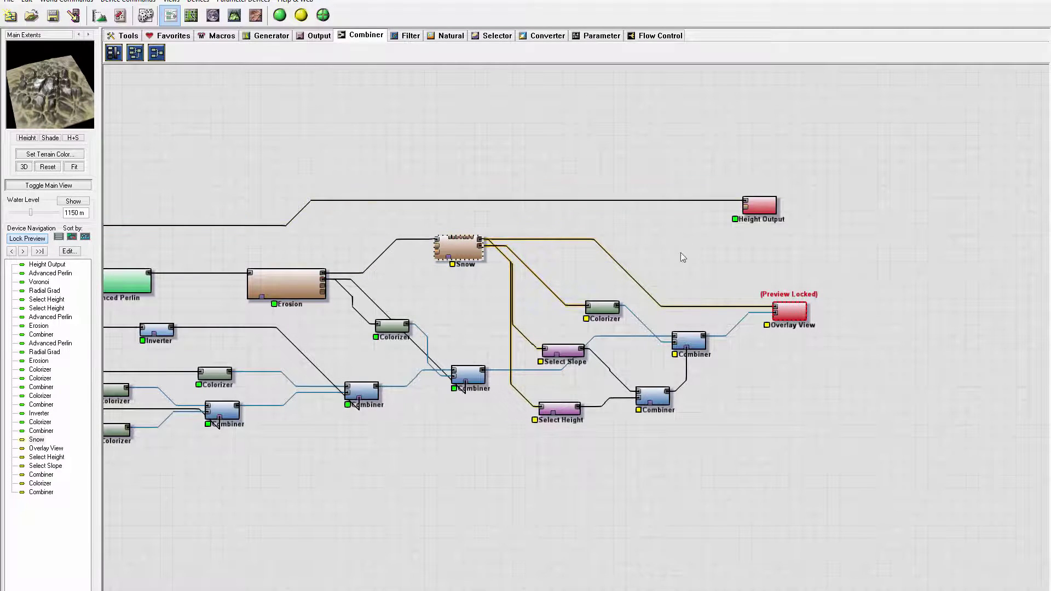
{"action": "double_click", "coordinate": [609, 312]}
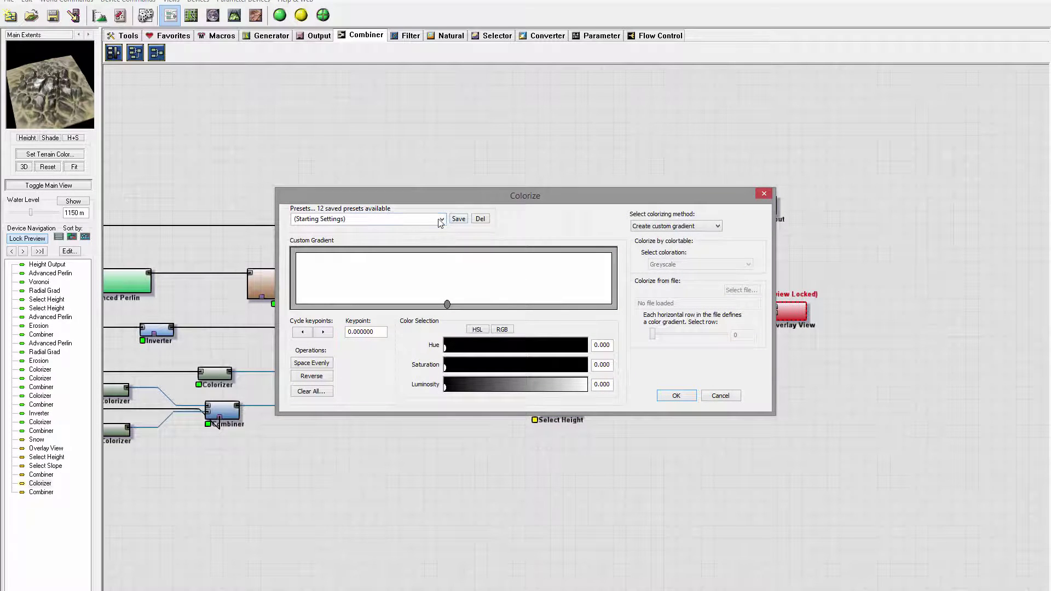
{"action": "left_click", "coordinate": [442, 220]}
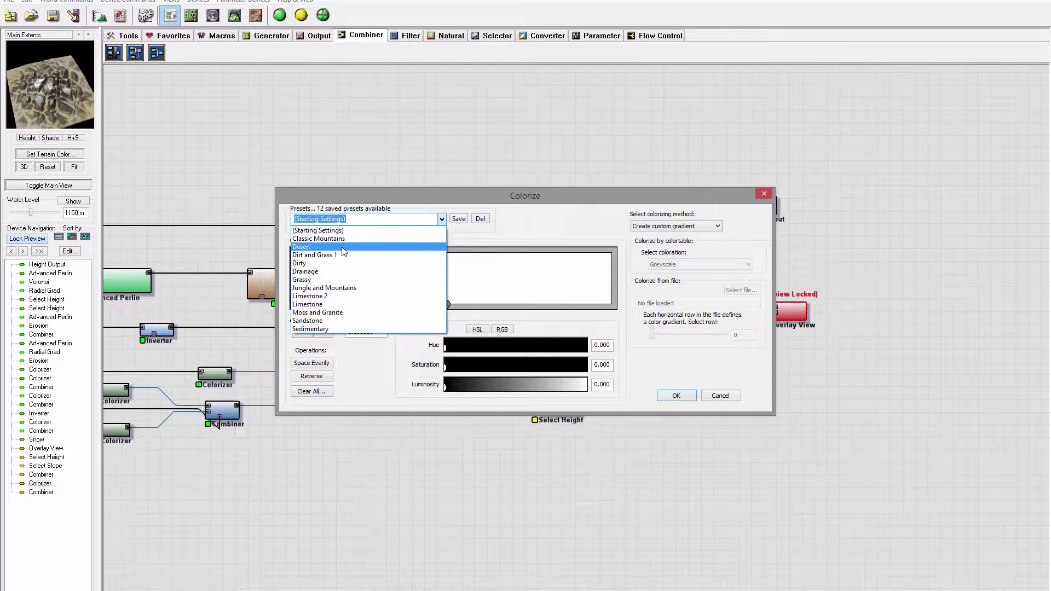
{"action": "left_click", "coordinate": [341, 248]}
{"action": "left_click", "coordinate": [676, 395]}
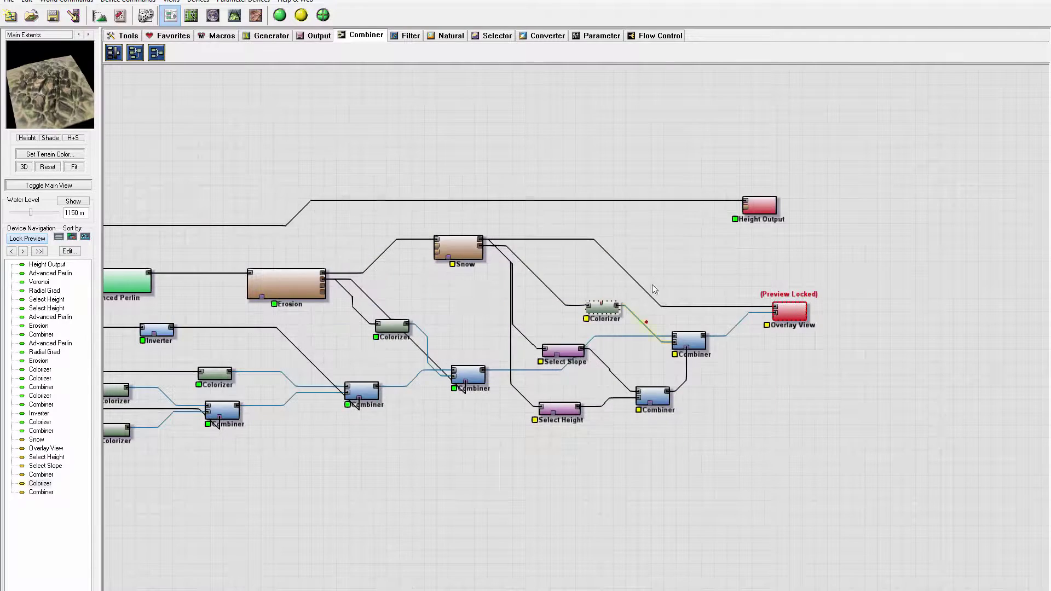
Step: Build the terrain and examine the desert-coloured peaks from several sides in the 3D view
{"action": "left_click", "coordinate": [234, 15]}
{"action": "left_click", "coordinate": [280, 14]}
{"action": "left_click_drag", "start_coordinate": [768, 408], "coordinate": [630, 390]}
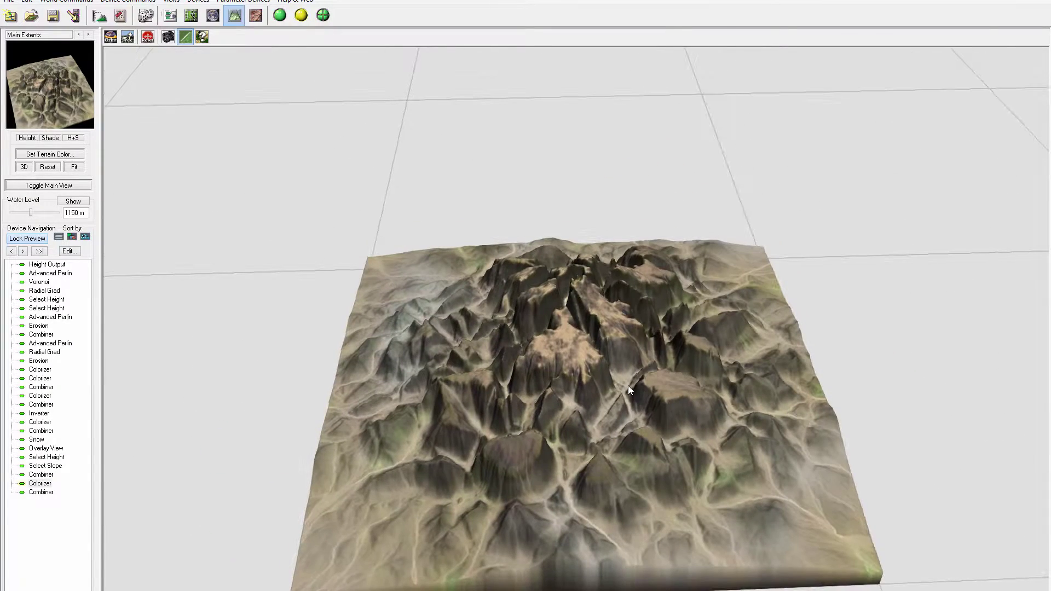
{"action": "mouse_move", "coordinate": [605, 432]}
{"action": "left_mouse_down"}
{"action": "mouse_move", "coordinate": [609, 412]}
{"action": "mouse_move", "coordinate": [598, 410]}
{"action": "left_mouse_up"}
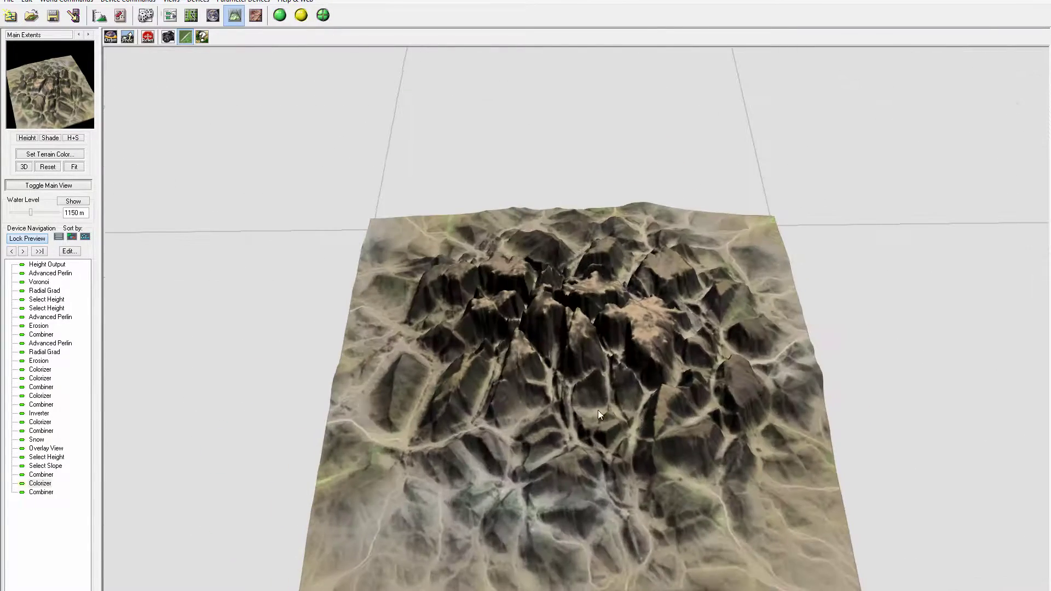
{"action": "left_click_drag", "start_coordinate": [632, 361], "coordinate": [471, 315]}
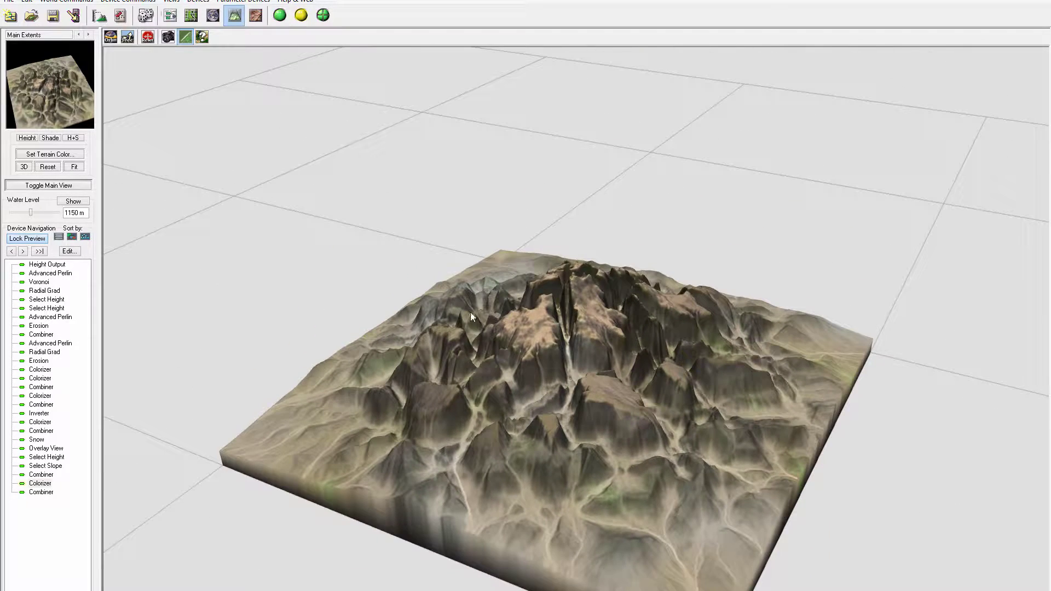
Step: Tidy the network by moving the Overlay View, the snow Colorizer and the final Combiner slightly upward
{"action": "left_click", "coordinate": [171, 16]}
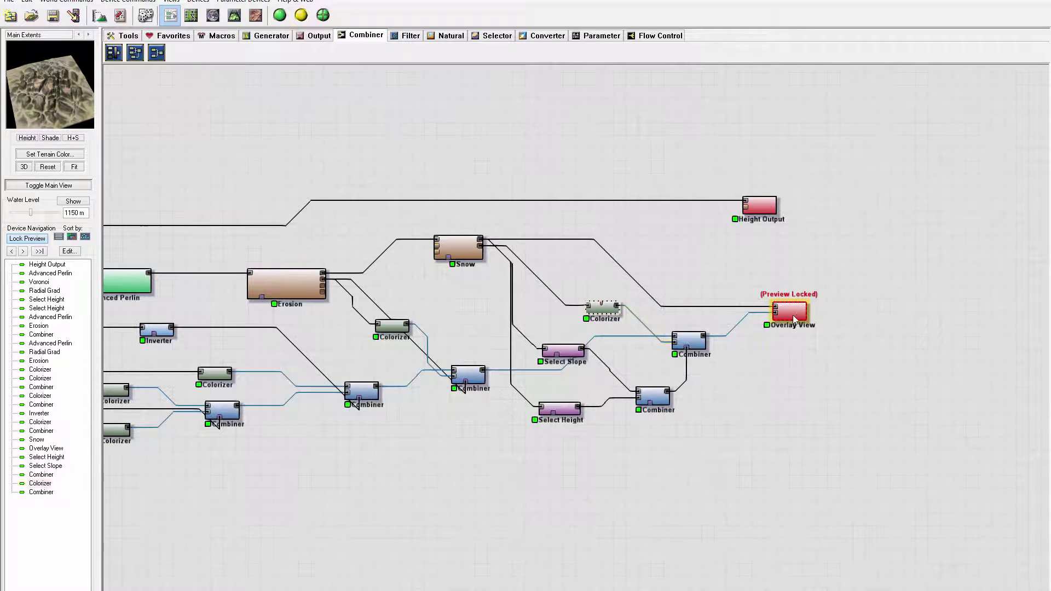
{"action": "left_click_drag", "start_coordinate": [788, 316], "coordinate": [809, 292]}
{"action": "left_click", "coordinate": [689, 340]}
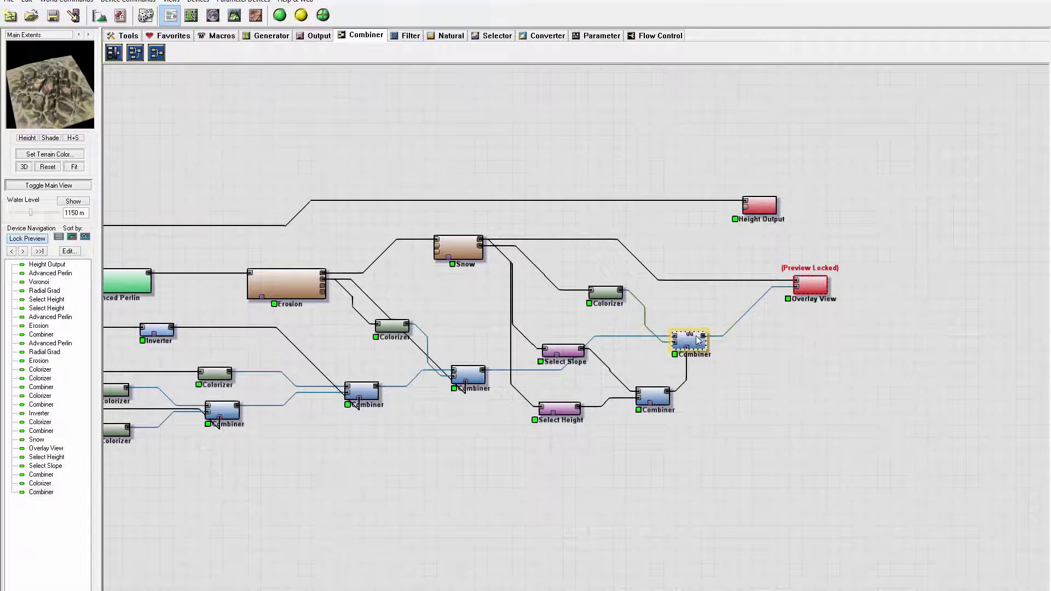
{"action": "left_click_drag", "start_coordinate": [688, 341], "coordinate": [690, 328]}
Step: Set the strength of the final Screen Combiner feeding the Overlay View to 0.45313
{"action": "double_click", "coordinate": [689, 328]}
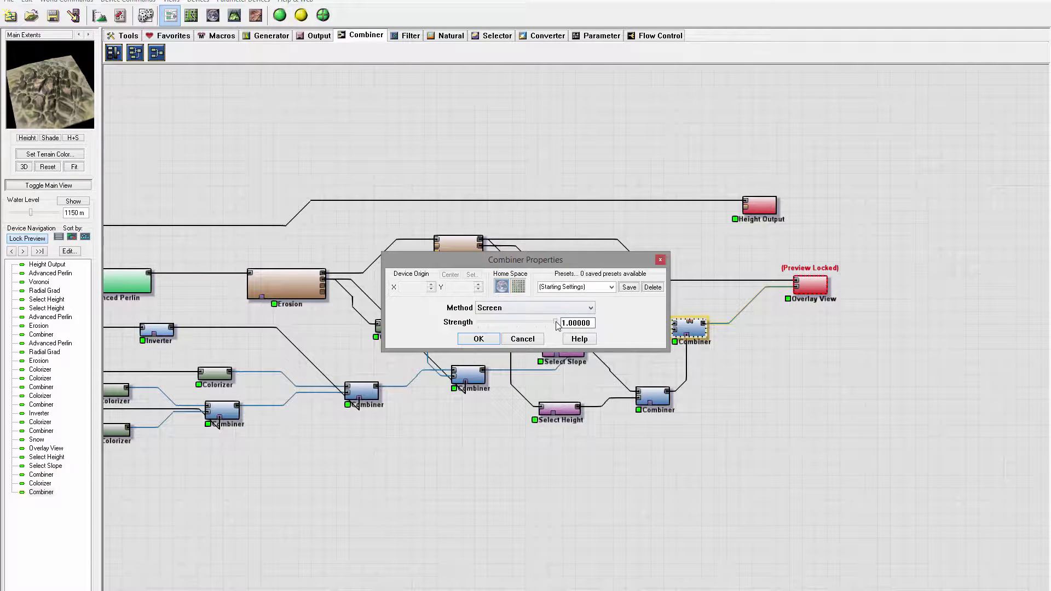
{"action": "left_click_drag", "start_coordinate": [557, 324], "coordinate": [512, 326]}
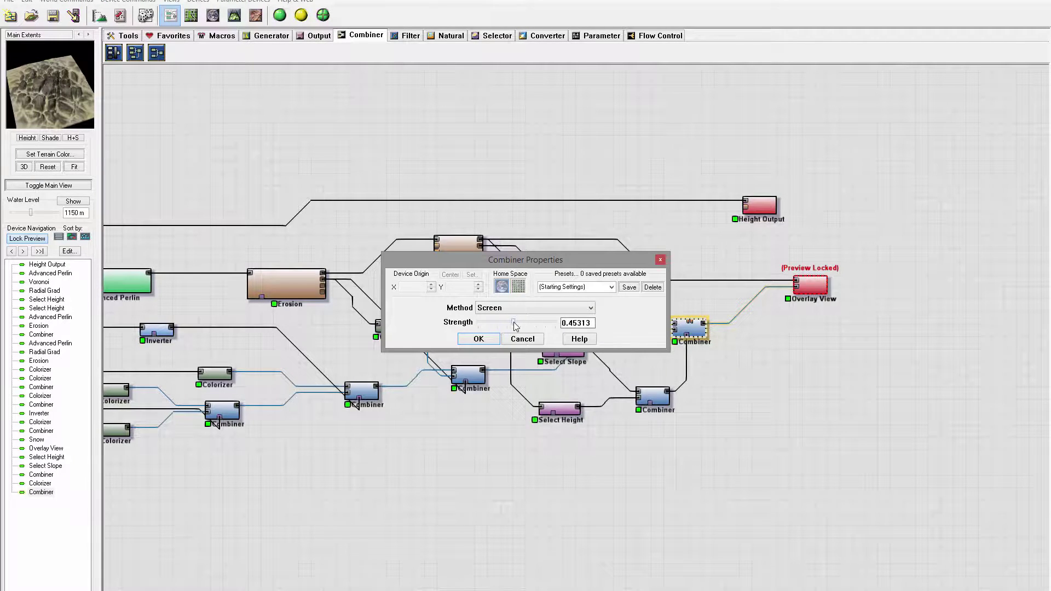
{"action": "key", "text": "Return"}
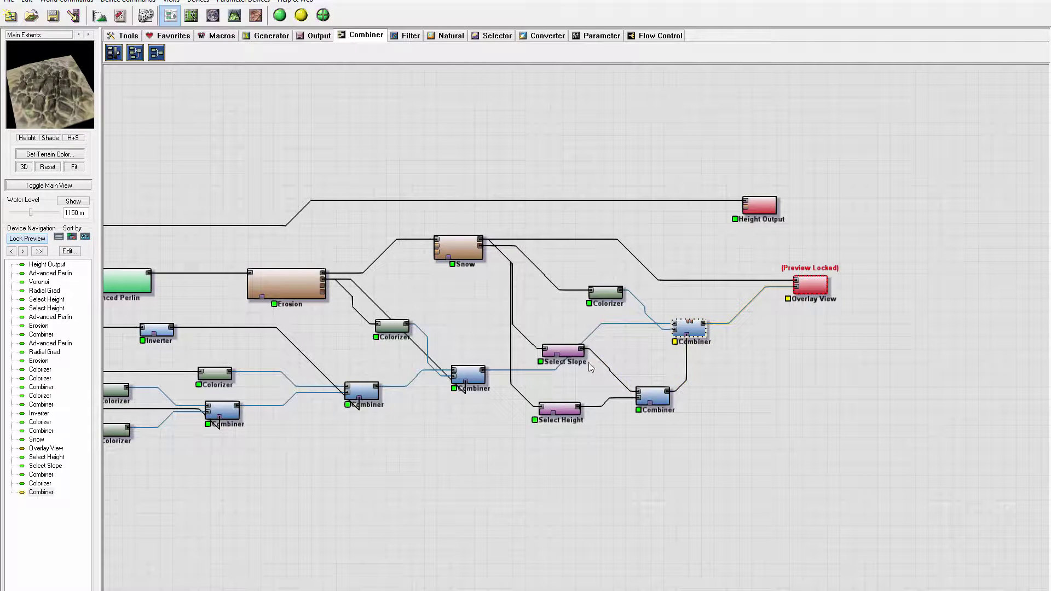
Step: Set the maximum of the mask's Select Height device to 628.906 m and select the Overlay View
{"action": "double_click", "coordinate": [558, 409]}
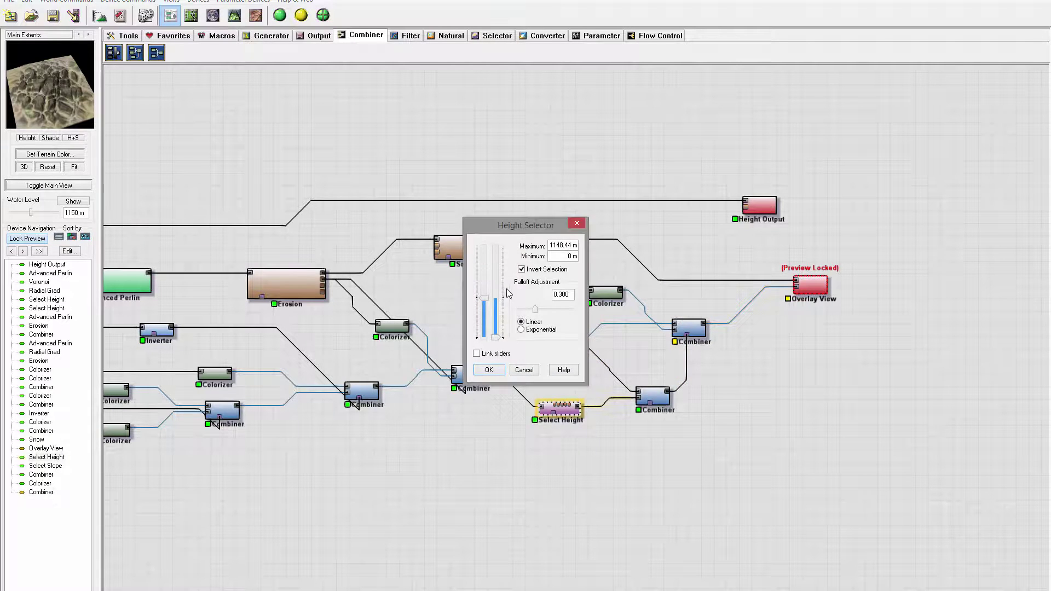
{"action": "mouse_move", "coordinate": [486, 298]}
{"action": "left_mouse_down"}
{"action": "mouse_move", "coordinate": [485, 281]}
{"action": "mouse_move", "coordinate": [481, 319]}
{"action": "left_mouse_up"}
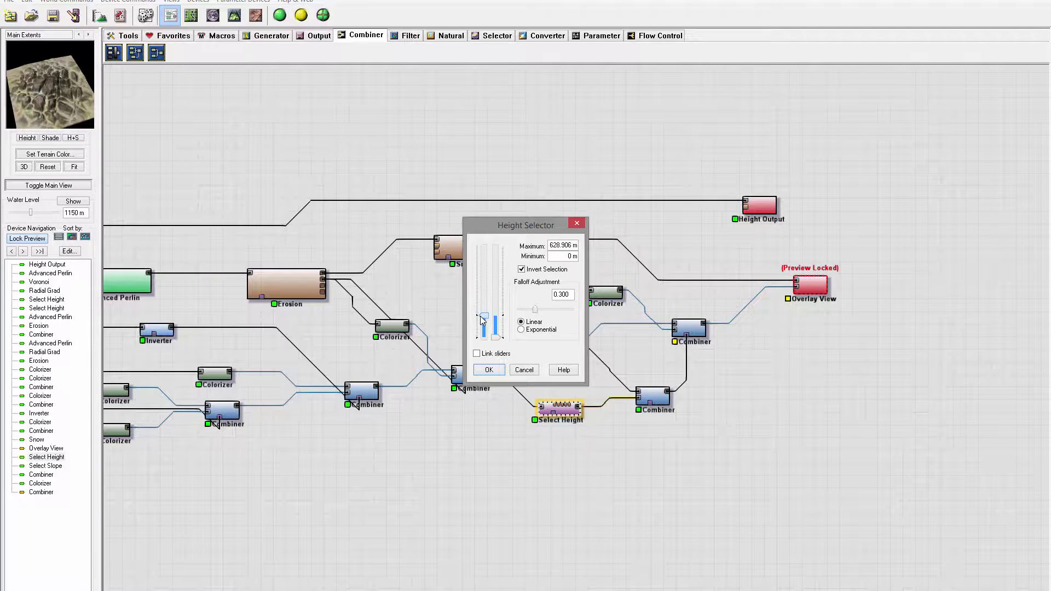
{"action": "left_click", "coordinate": [489, 371]}
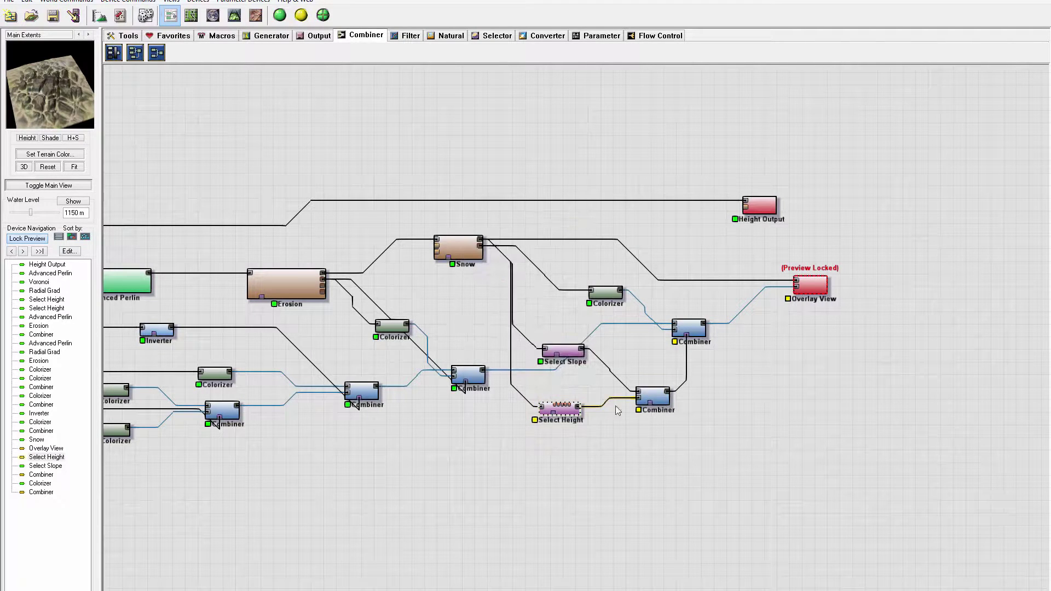
{"action": "left_click", "coordinate": [817, 289]}
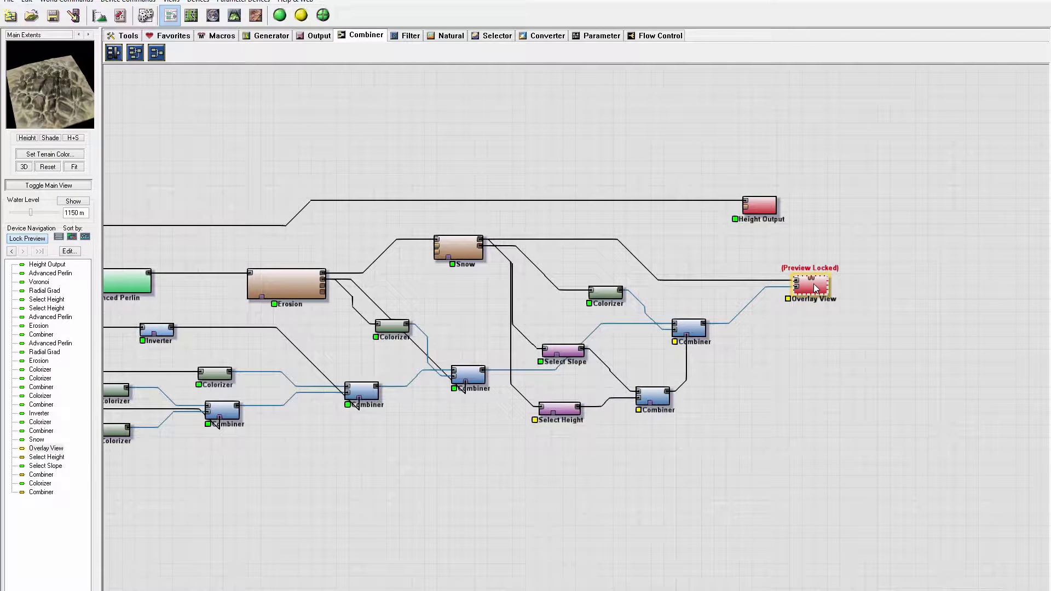
Step: Lock the preview on the slope-and-height mask Combiner and readjust the maximum height of Select Height
{"action": "left_click", "coordinate": [657, 397]}
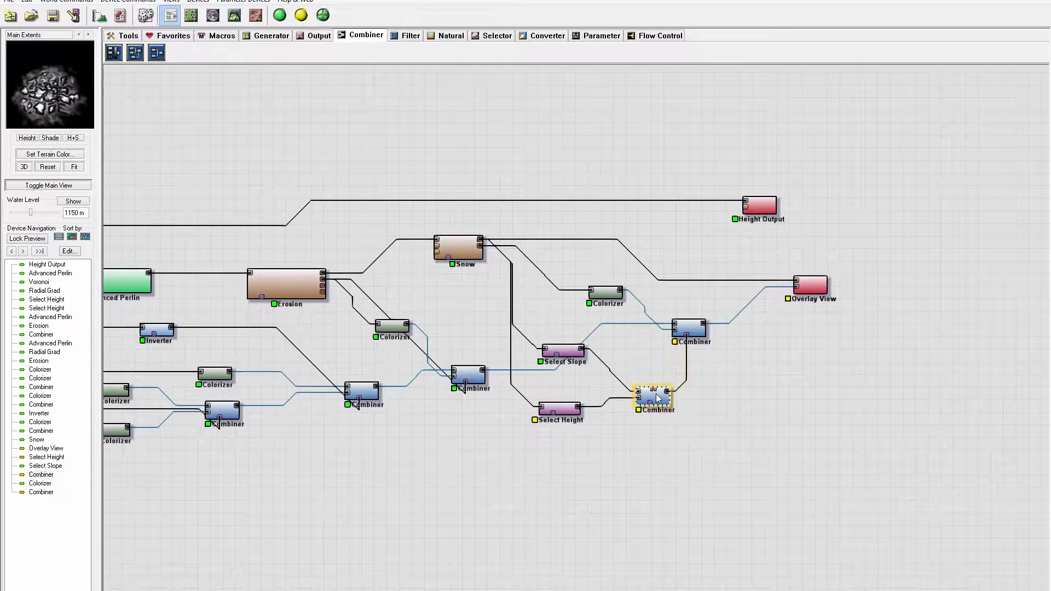
{"action": "left_click", "coordinate": [664, 398], "text": "shift"}
{"action": "double_click", "coordinate": [566, 408]}
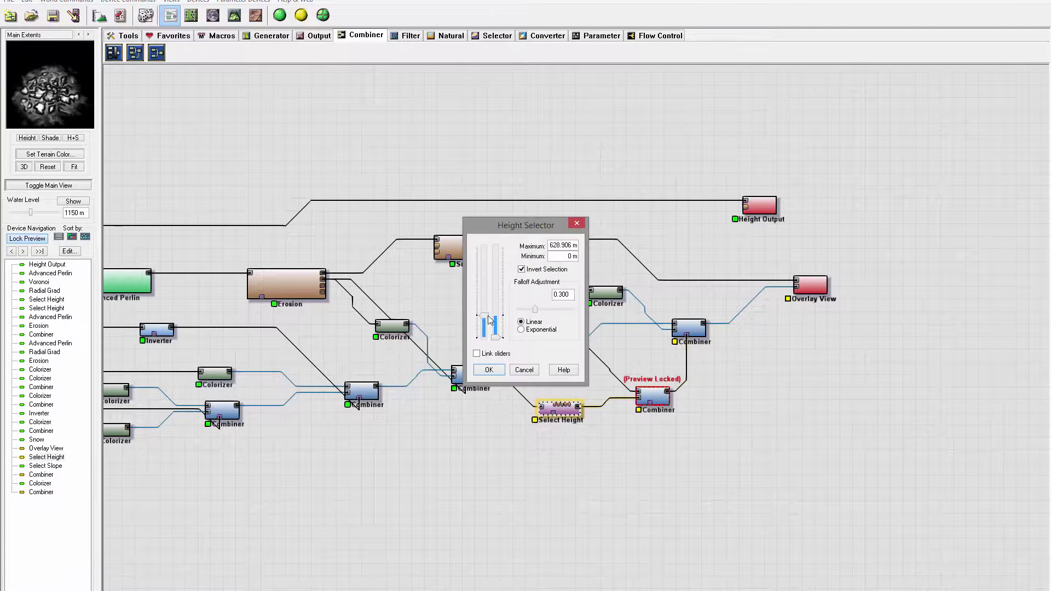
{"action": "left_click_drag", "start_coordinate": [490, 321], "coordinate": [497, 352]}
{"action": "left_click", "coordinate": [489, 370]}
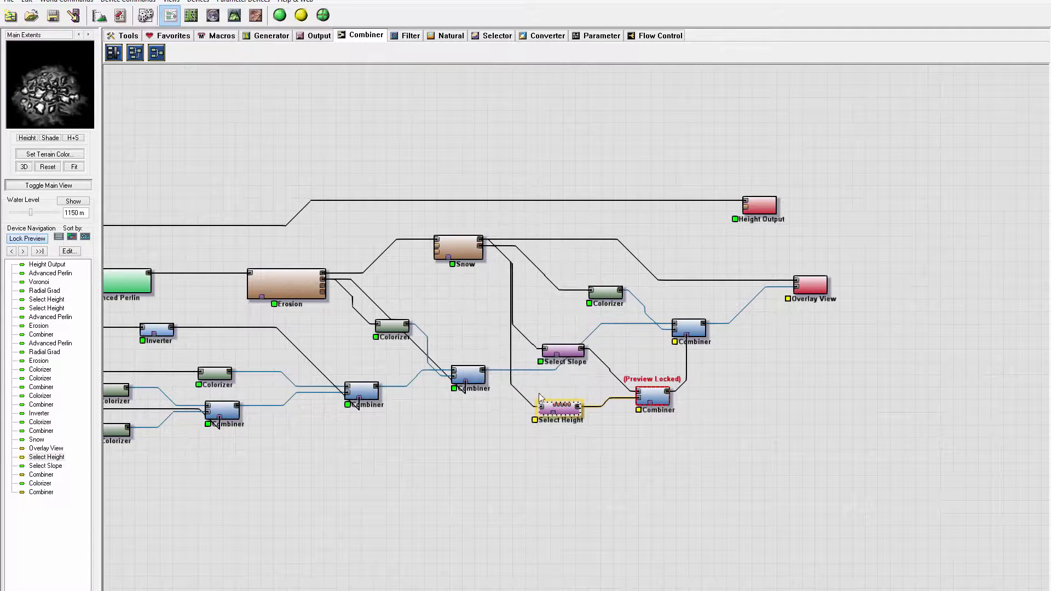
Step: Set the maximum of the mask's Select Slope device to 0.50 (18deg)
{"action": "double_click", "coordinate": [563, 356]}
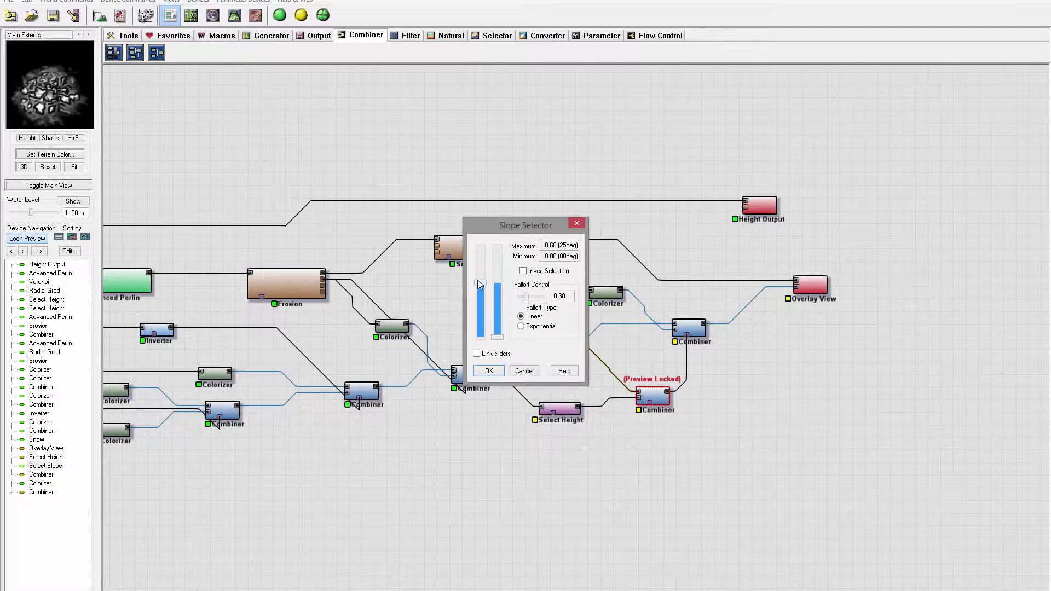
{"action": "left_click_drag", "start_coordinate": [478, 280], "coordinate": [487, 294]}
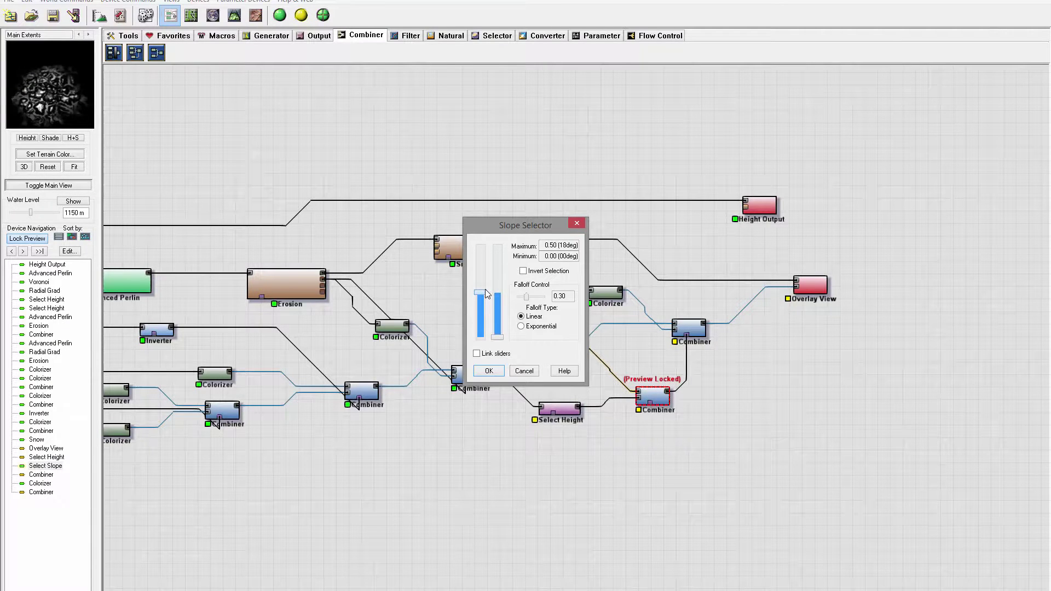
{"action": "left_click", "coordinate": [489, 371]}
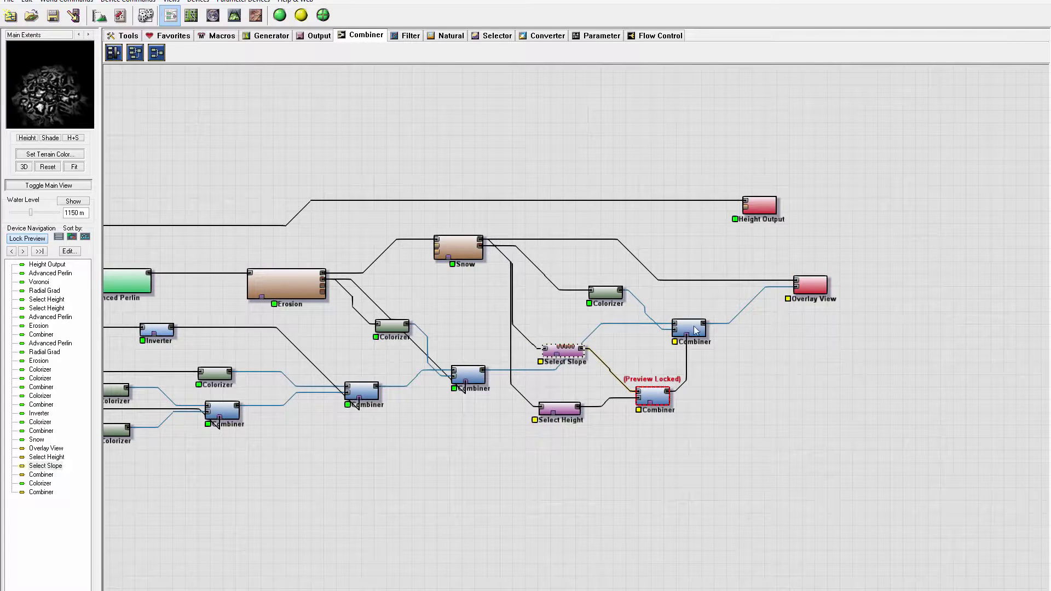
Step: Return the preview to the Overlay View, rebuild the terrain and examine the result from several sides in 3D
{"action": "left_click", "coordinate": [814, 293]}
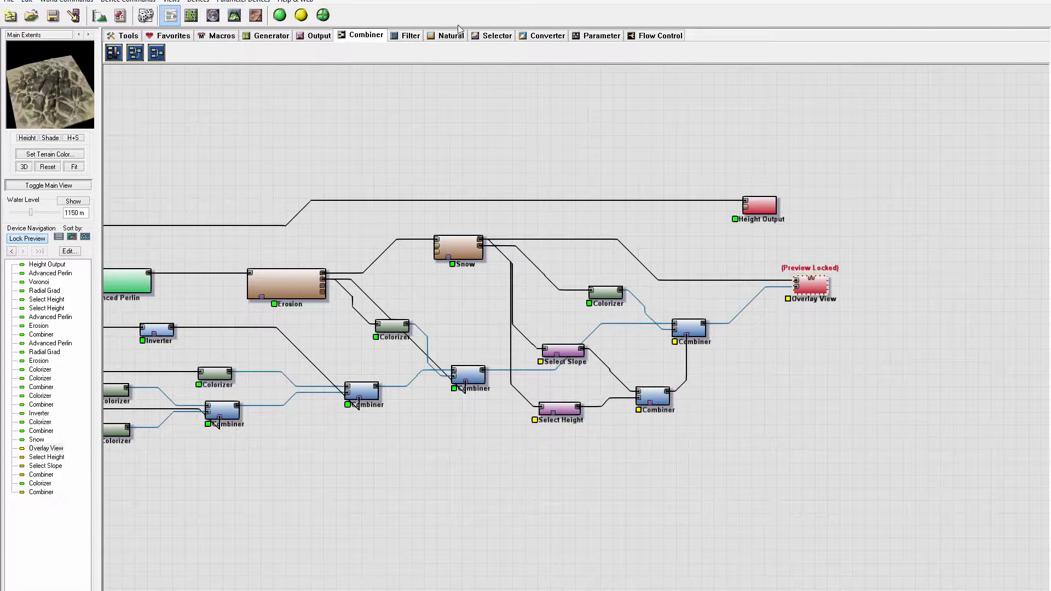
{"action": "left_click", "coordinate": [235, 15]}
{"action": "left_click", "coordinate": [280, 15]}
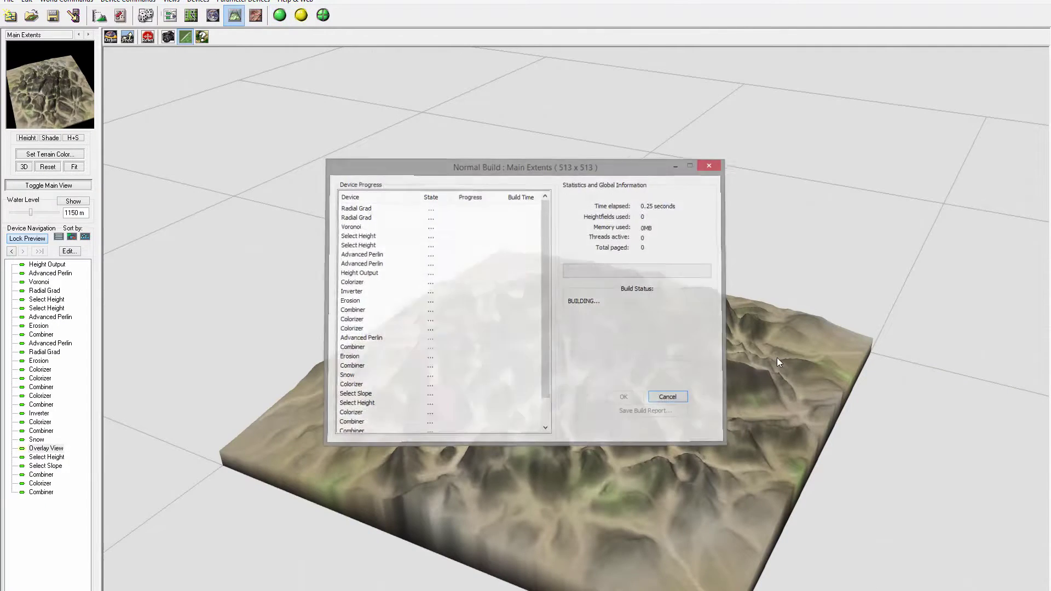
{"action": "left_click_drag", "start_coordinate": [516, 392], "coordinate": [514, 546]}
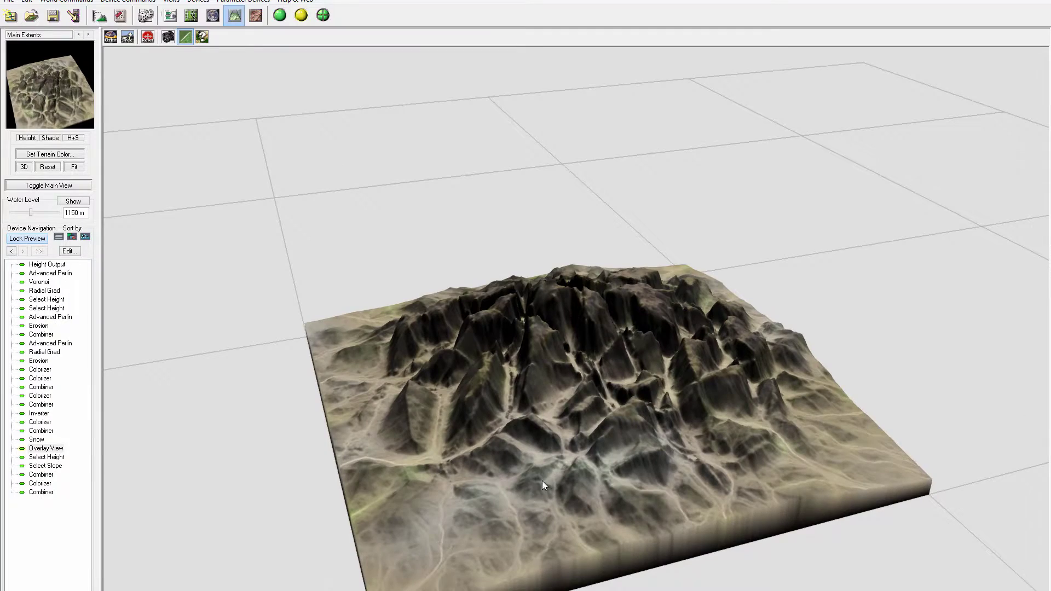
{"action": "left_click_drag", "start_coordinate": [429, 463], "coordinate": [364, 441]}
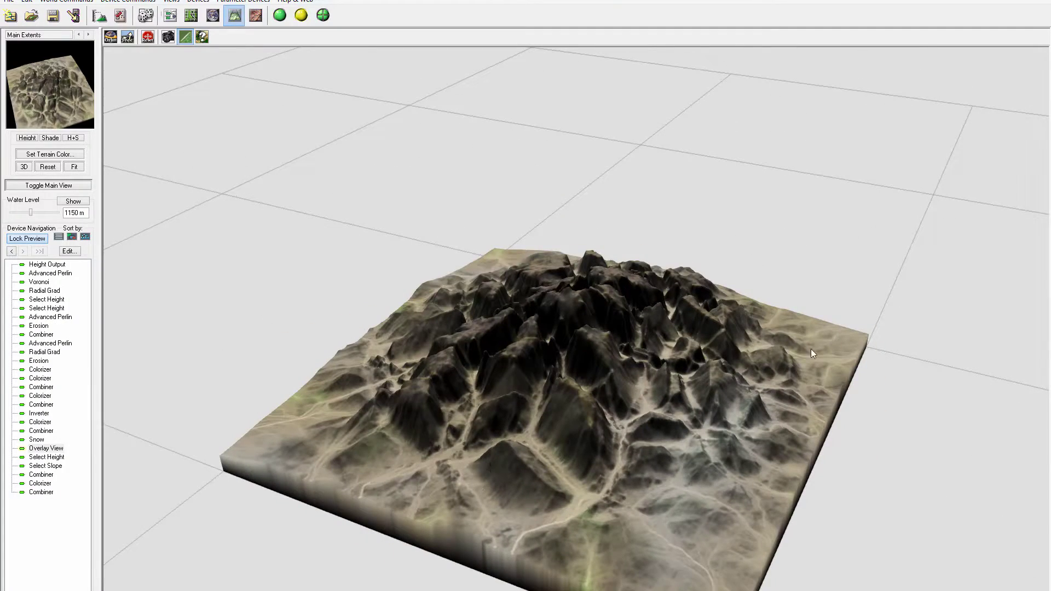
{"action": "left_click_drag", "start_coordinate": [811, 352], "coordinate": [534, 361]}
{"action": "left_click_drag", "start_coordinate": [583, 310], "coordinate": [520, 372]}
Step: Review the whole device network from the first Radial Grad through to the Overlay View
{"action": "left_click", "coordinate": [170, 16]}
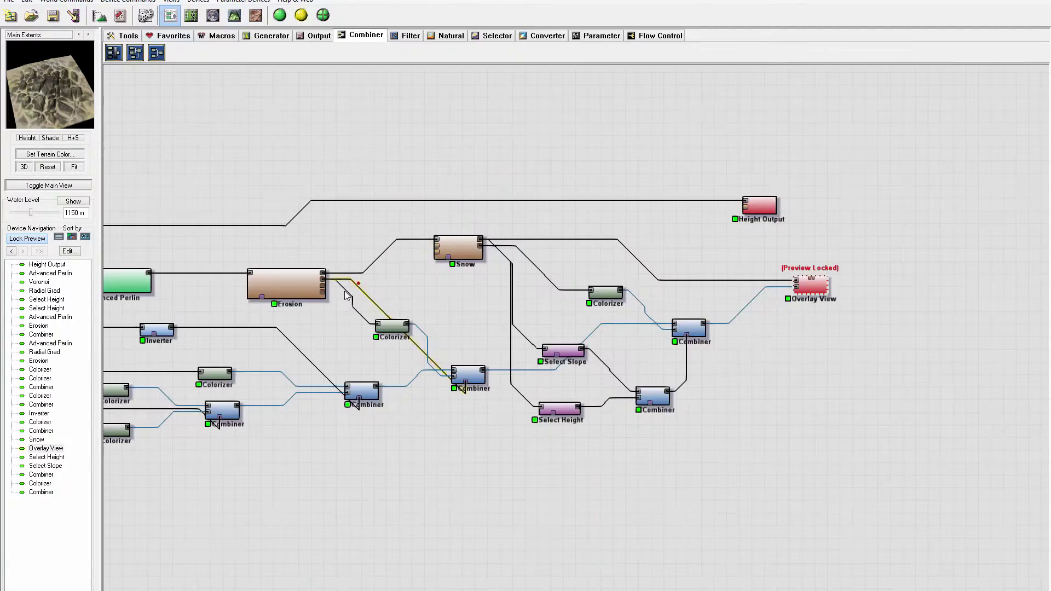
{"action": "scroll", "coordinate": [541, 307], "scroll_direction": "up", "scroll_amount": 3}
{"action": "scroll", "coordinate": [540, 303], "scroll_direction": "down", "scroll_amount": 5}
{"action": "scroll", "coordinate": [481, 222], "scroll_direction": "up", "scroll_amount": 3}
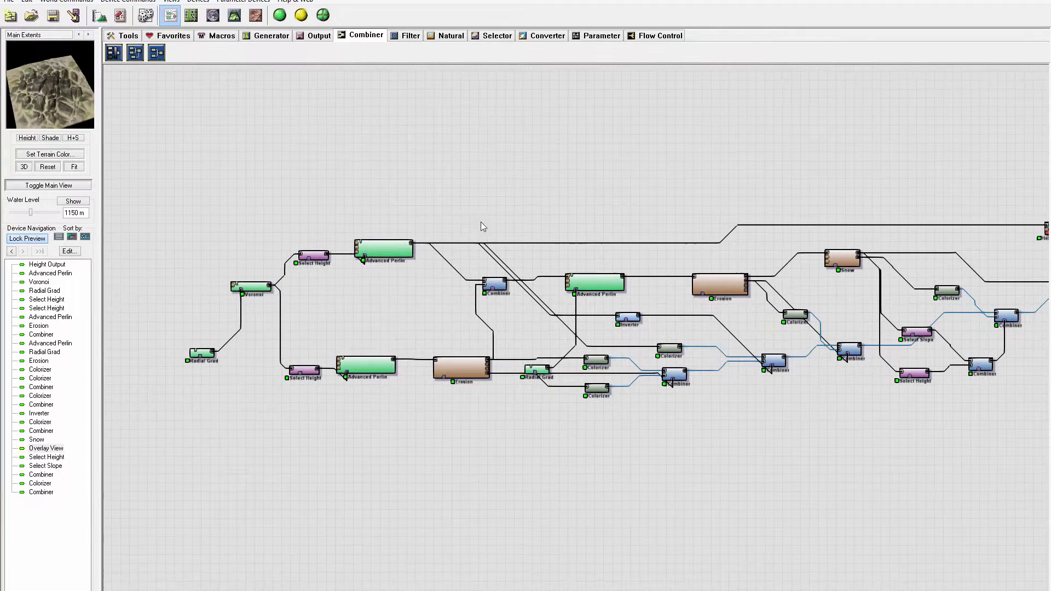
{"action": "scroll", "coordinate": [514, 337], "scroll_direction": "right", "scroll_amount": 5}
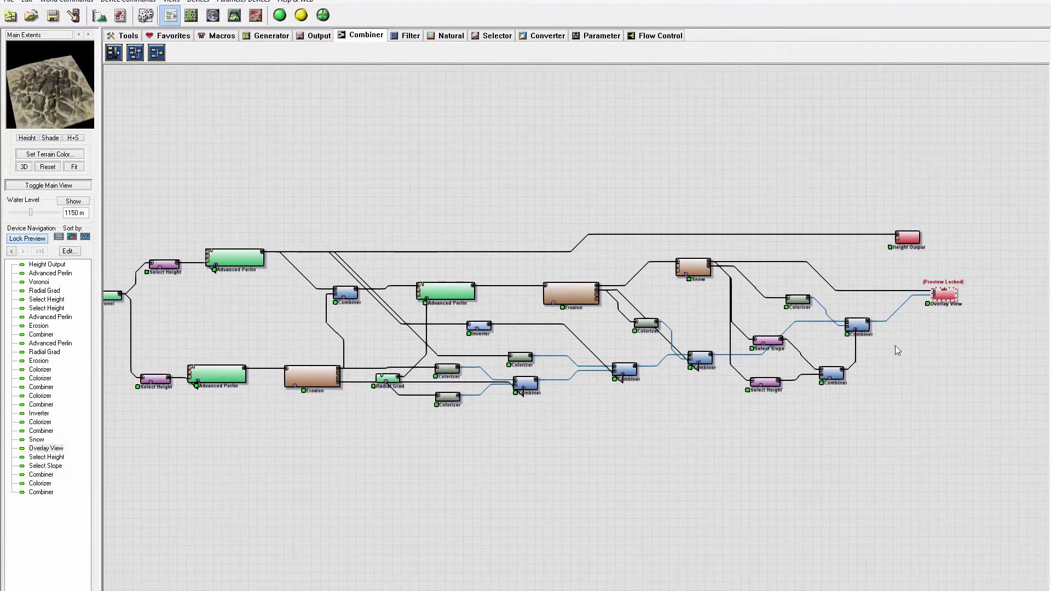
{"action": "scroll", "coordinate": [748, 330], "scroll_direction": "right", "scroll_amount": 6}
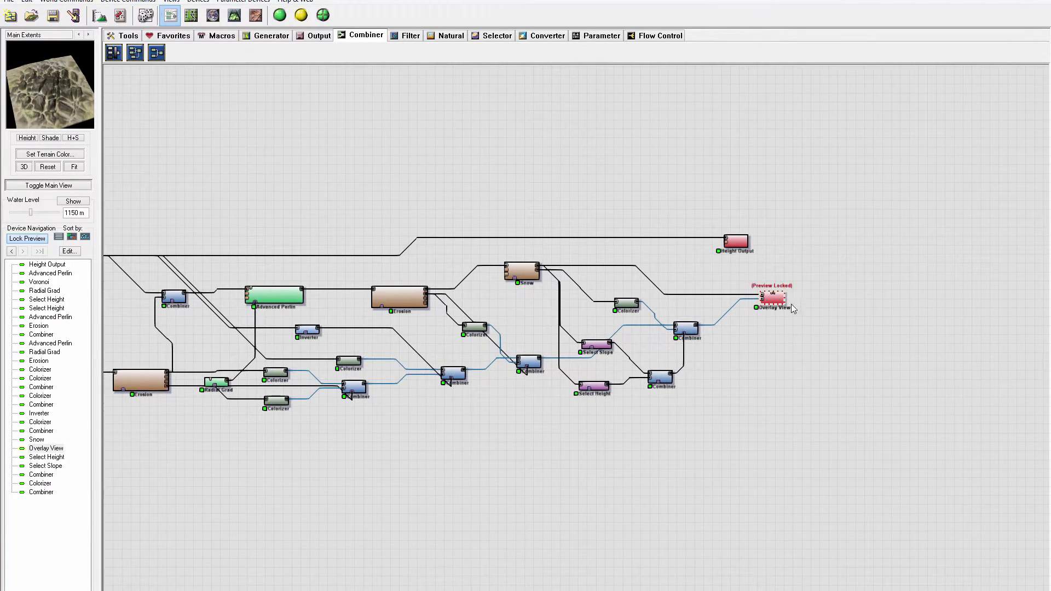